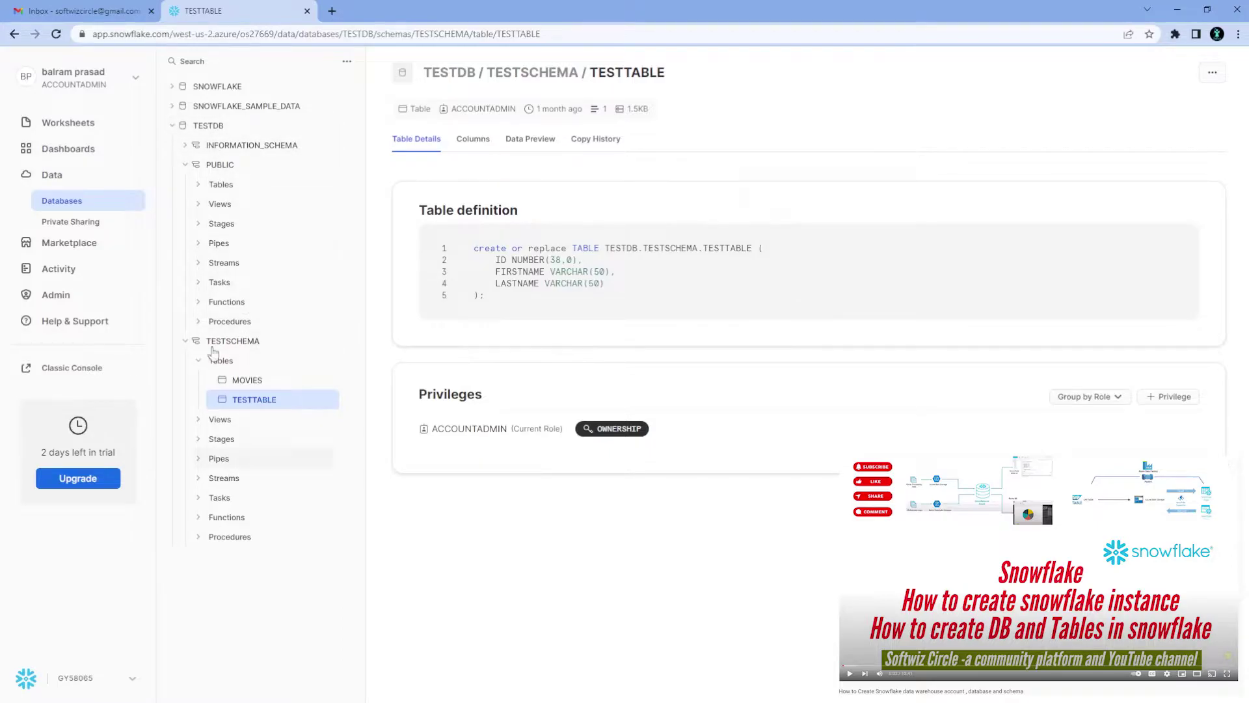
Step: Review the MOVIES and TESTTABLE tables in TESTDB.TESTSCHEMA, then minimize Snowflake
{"action": "left_click", "coordinate": [246, 383]}
{"action": "left_click", "coordinate": [244, 404]}
{"action": "left_click", "coordinate": [238, 381]}
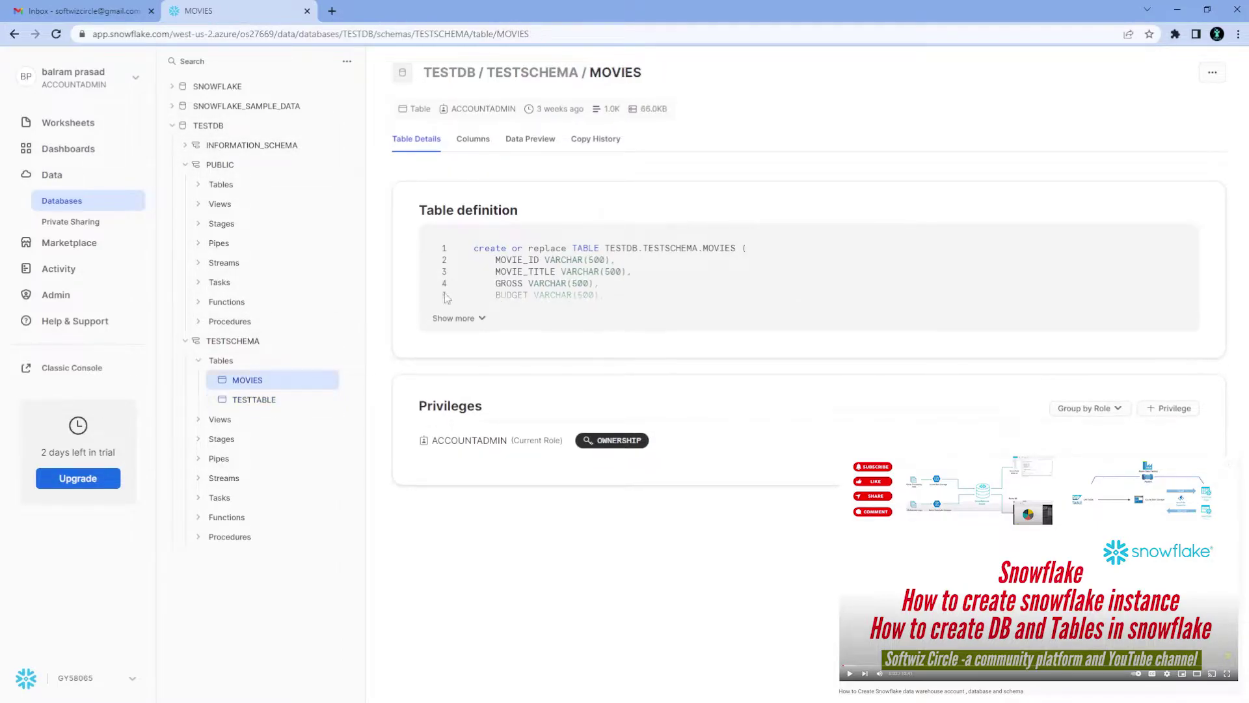
{"action": "left_click", "coordinate": [1171, 11]}
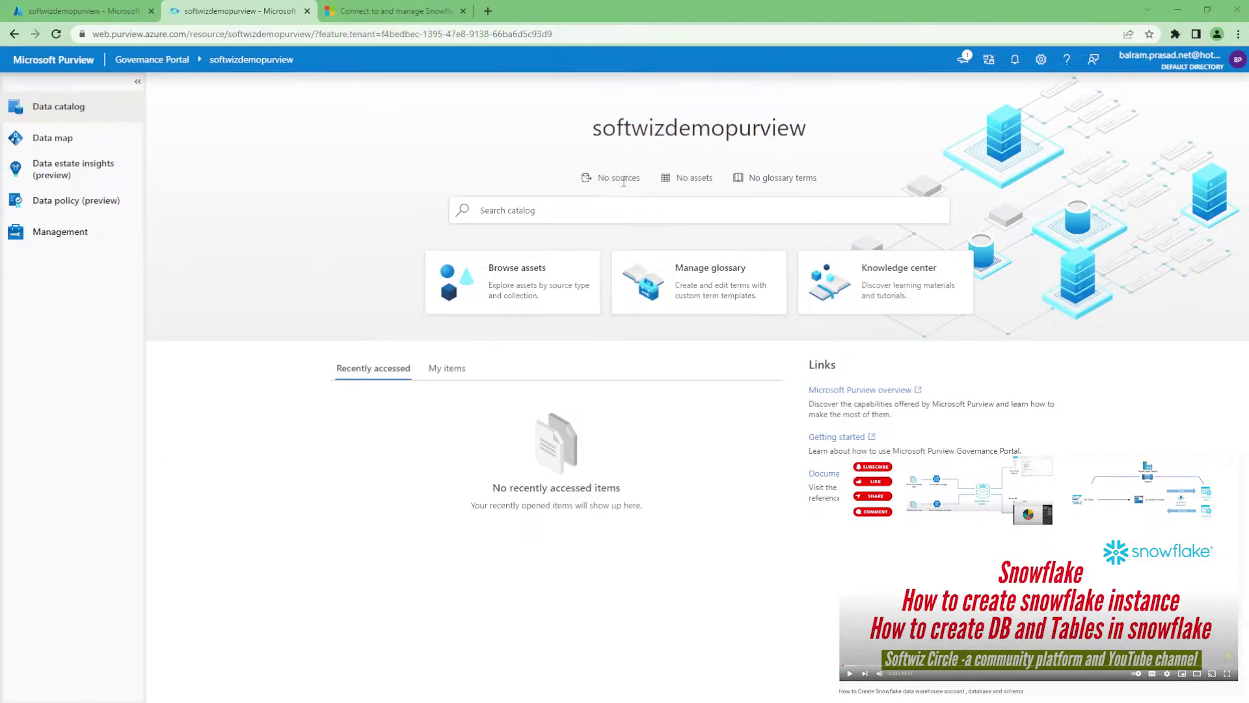
Step: Search the catalog for 'test', then browse assets by collection (root, HR, JOB)
{"action": "left_click", "coordinate": [685, 205]}
{"action": "type", "text": "test"}
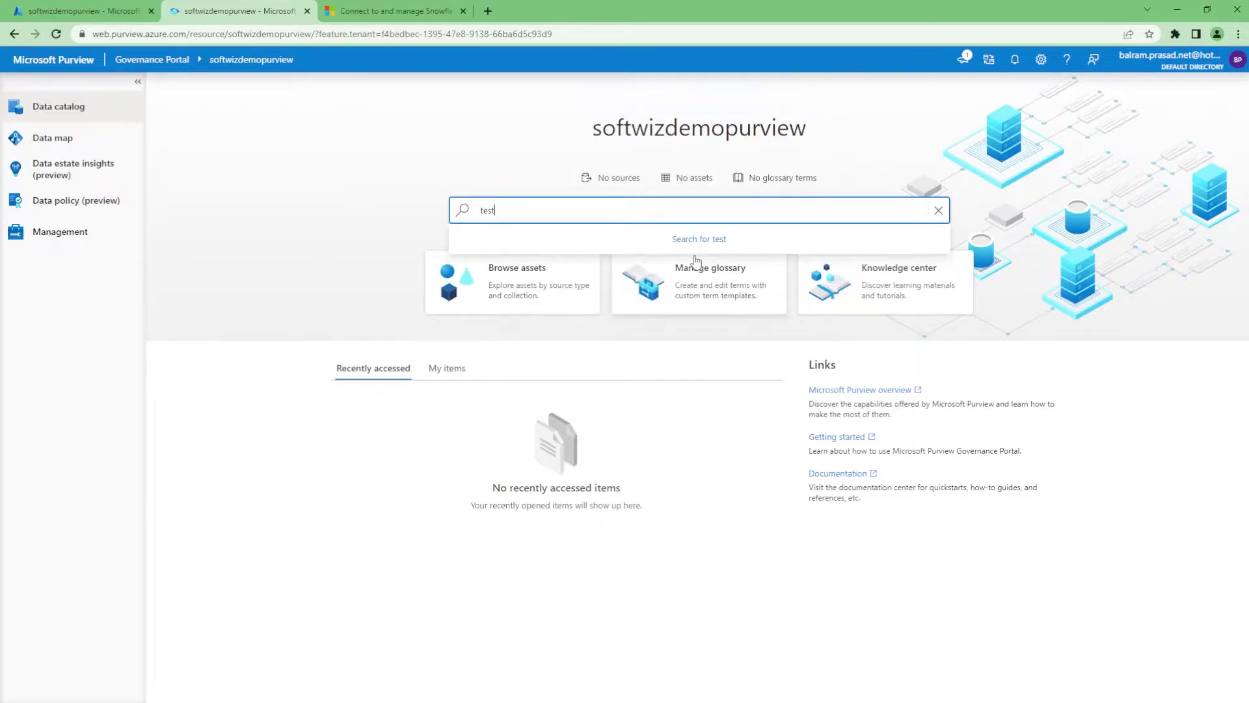
{"action": "left_click", "coordinate": [344, 266]}
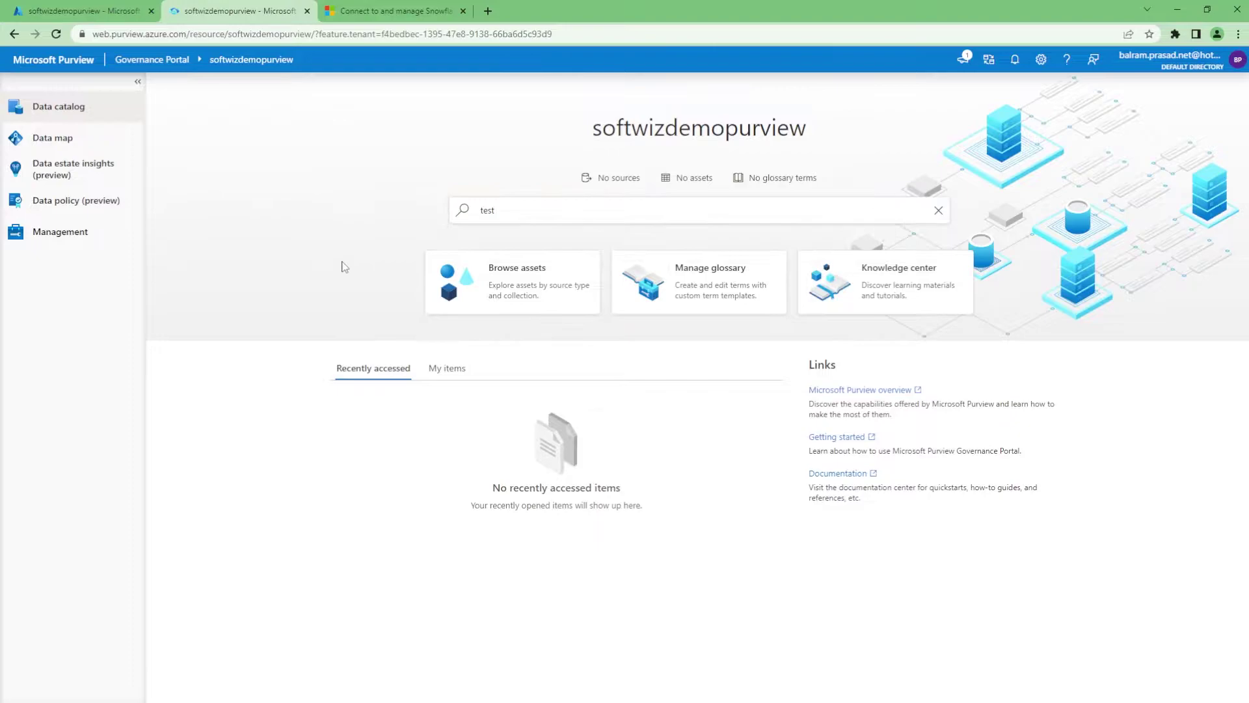
{"action": "left_click", "coordinate": [517, 278]}
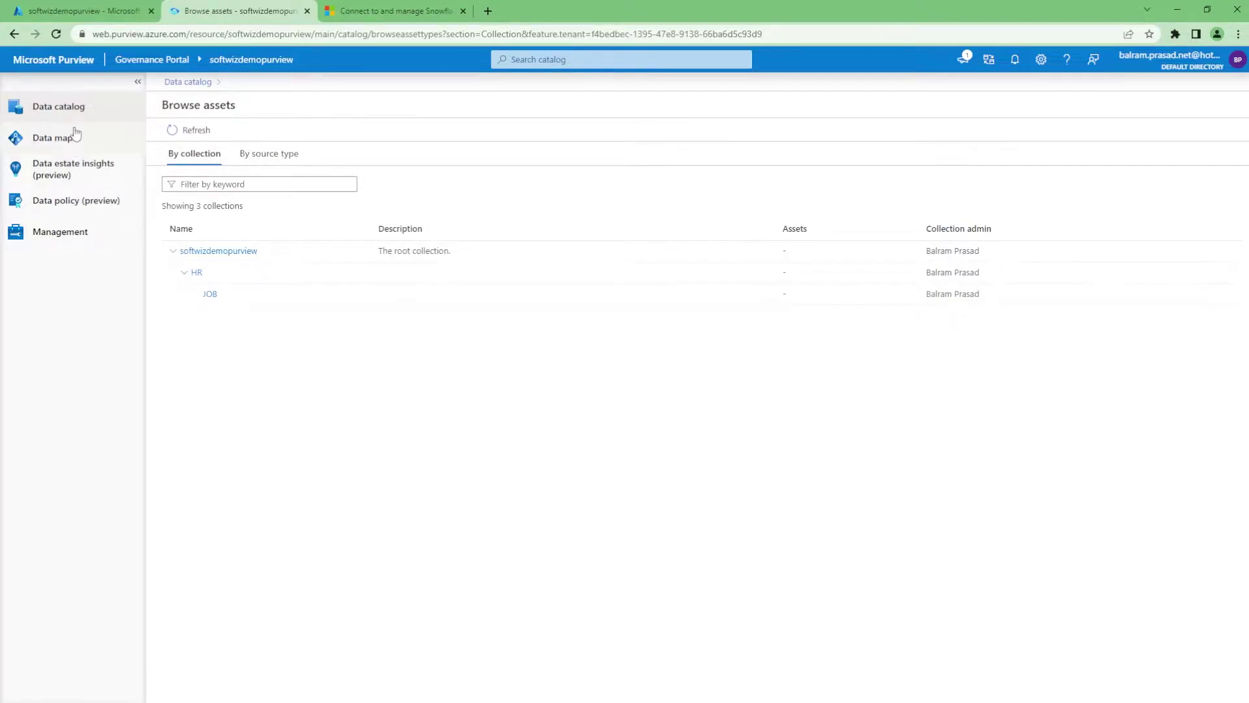
{"action": "left_click", "coordinate": [68, 154]}
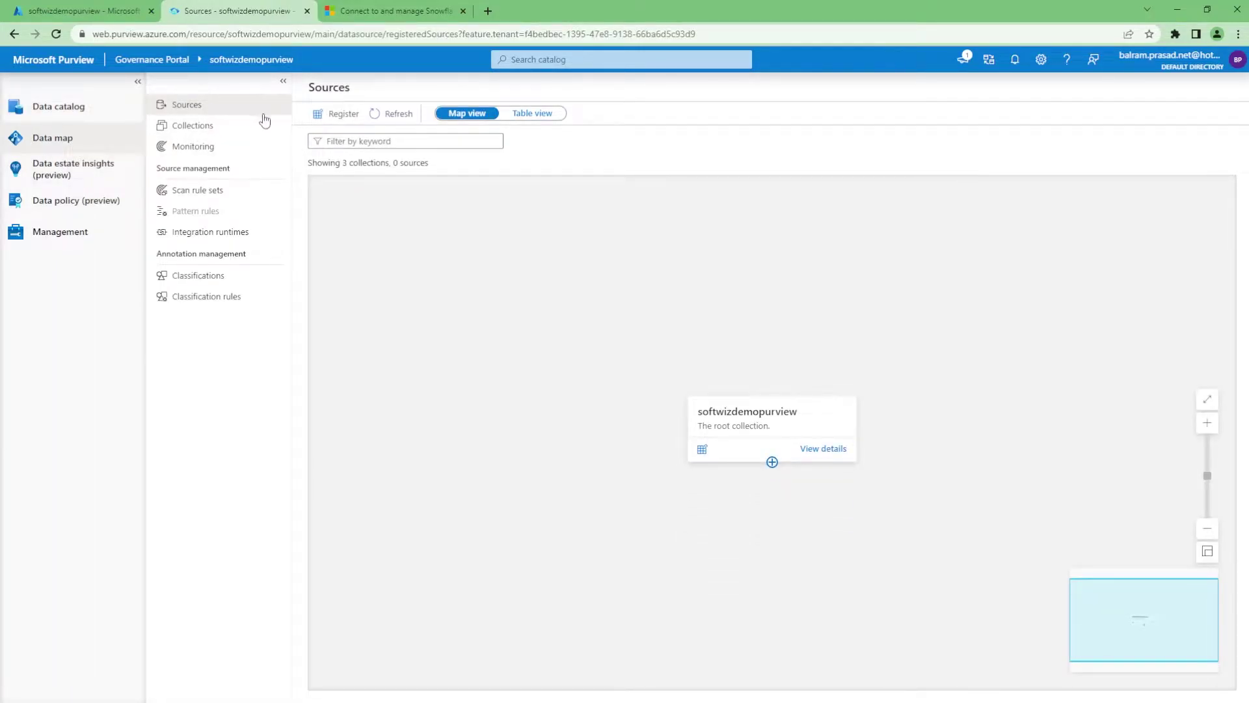
Step: Register a new data source, choosing Snowflake (Preview) as its type
{"action": "left_click", "coordinate": [519, 115]}
{"action": "left_click", "coordinate": [481, 114]}
{"action": "left_click", "coordinate": [325, 114]}
{"action": "type", "text": "snow"}
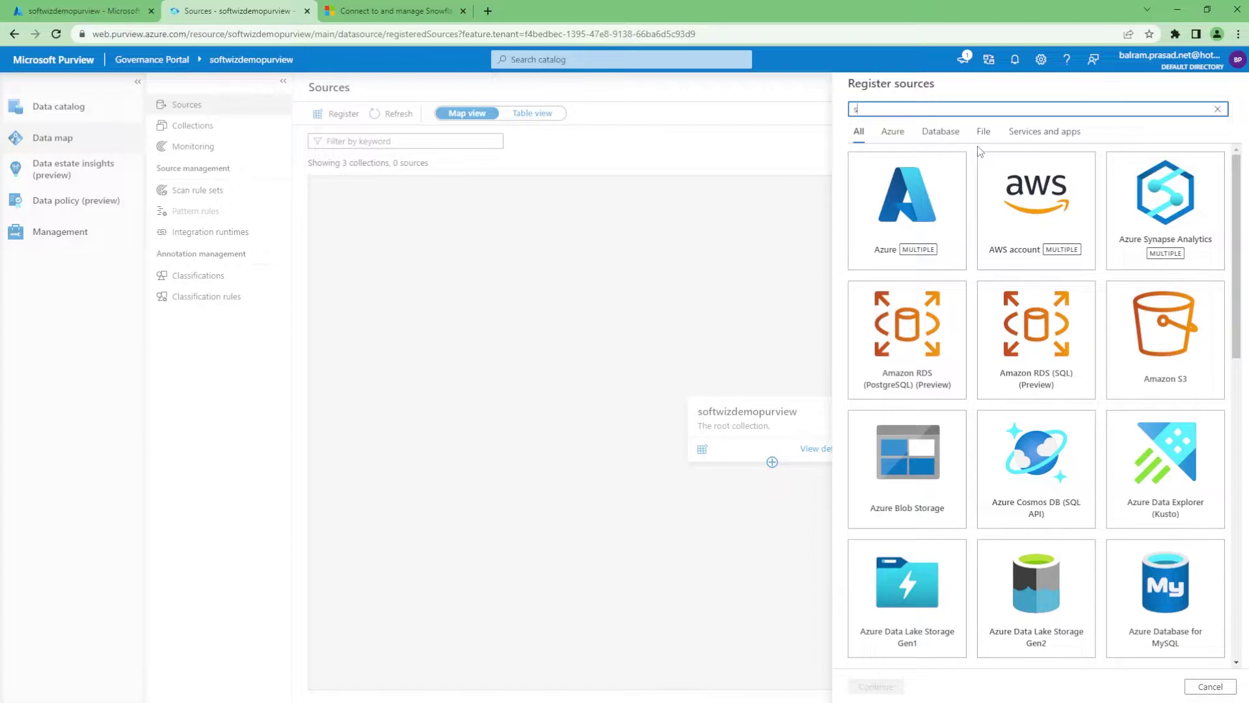
{"action": "left_click", "coordinate": [950, 199]}
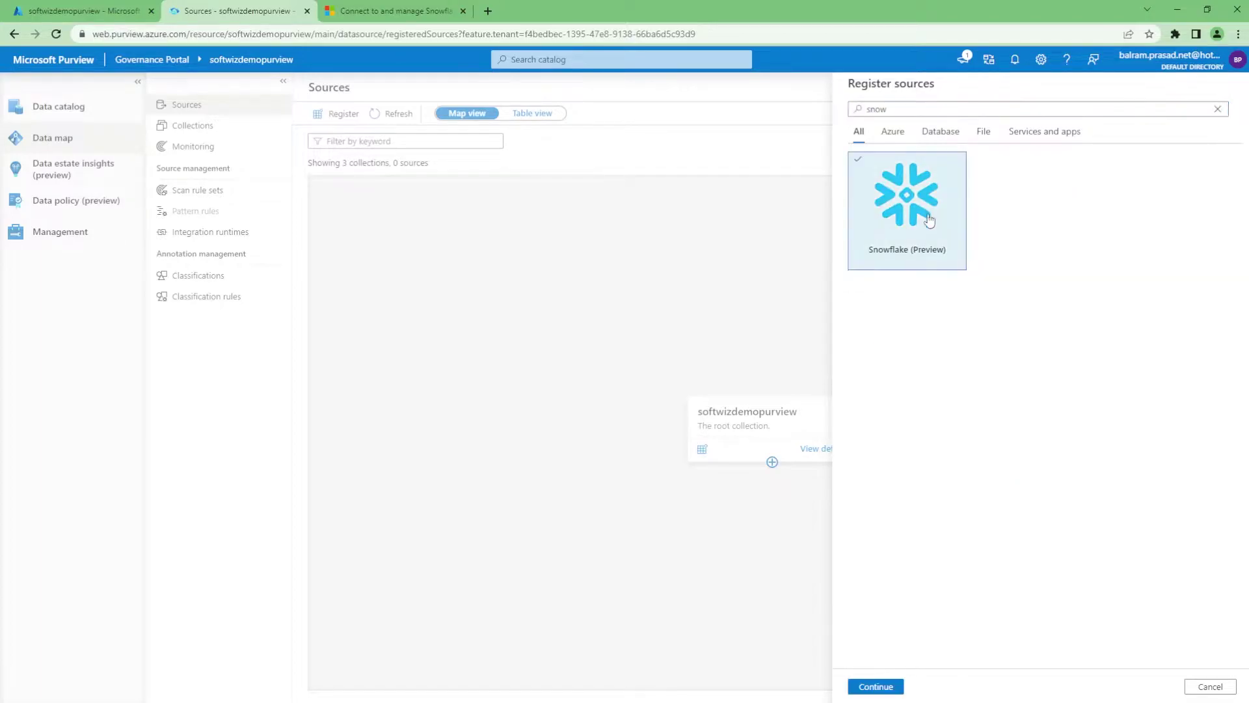
{"action": "left_click", "coordinate": [877, 687]}
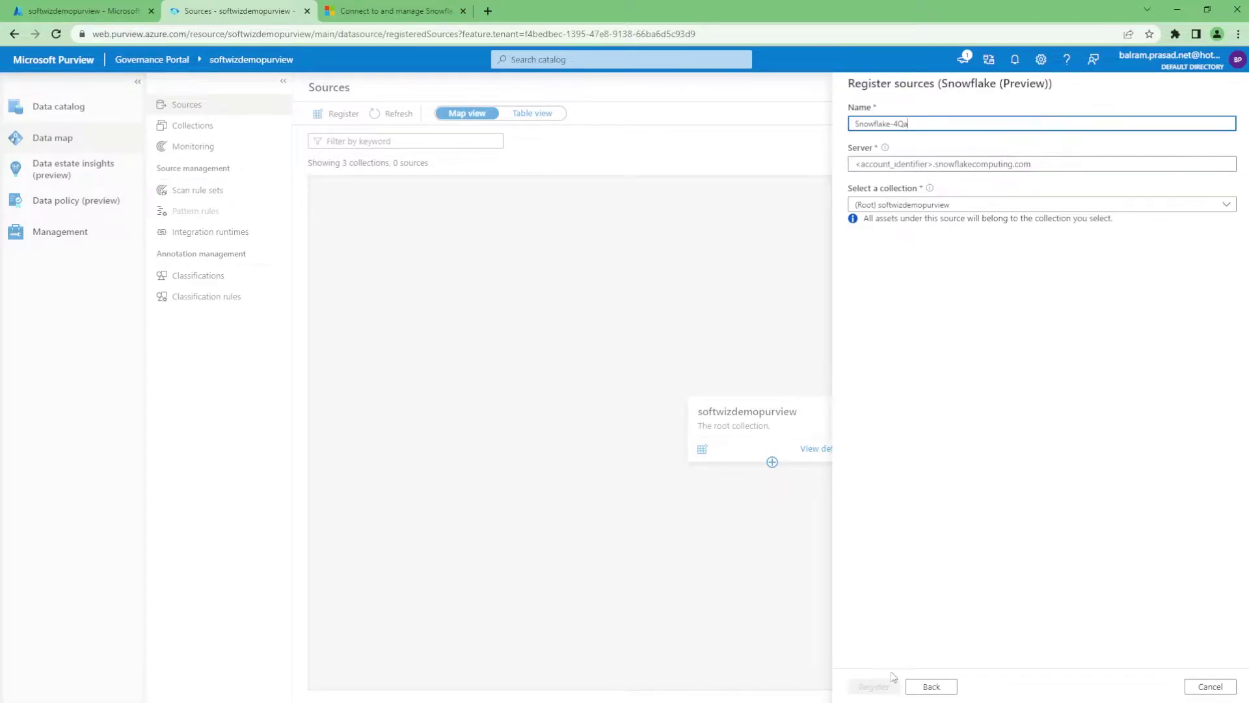
Step: Name the source Snowflake-demo and switch to Snowflake for the server address
{"action": "left_click_drag", "start_coordinate": [892, 123], "coordinate": [917, 123]}
{"action": "type", "text": "demo"}
{"action": "left_click", "coordinate": [982, 164]}
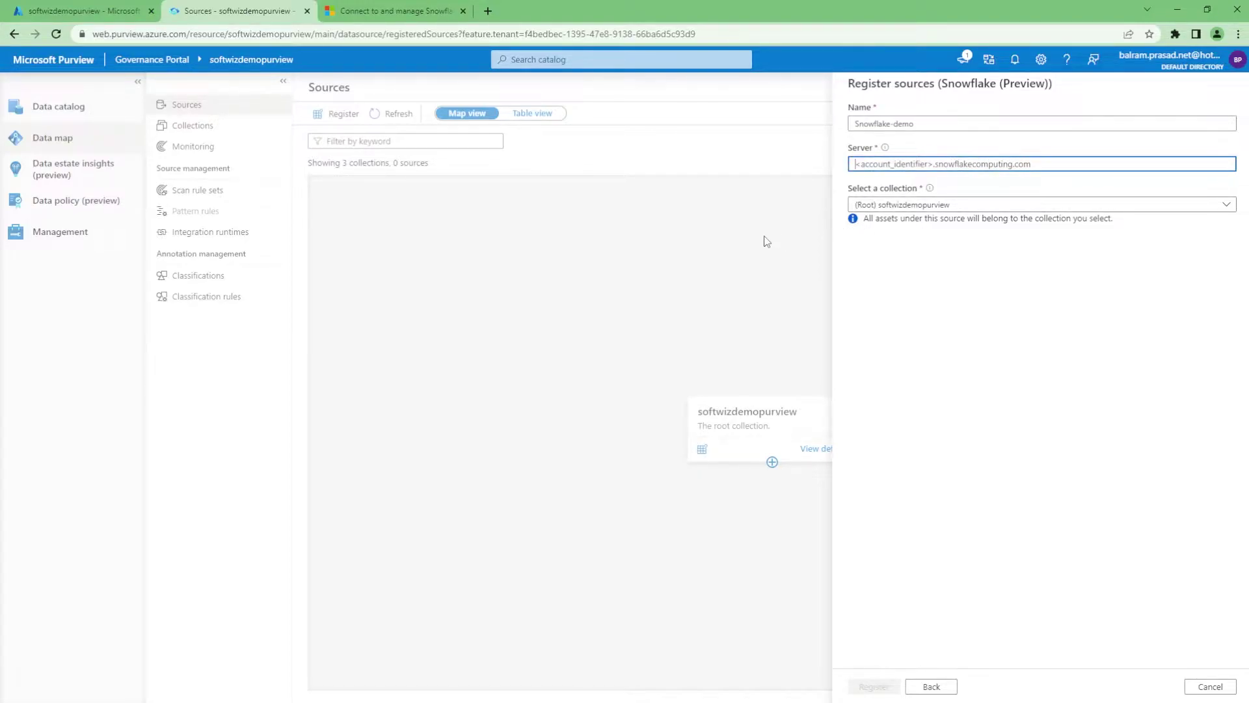
{"action": "key", "text": "alt+Tab"}
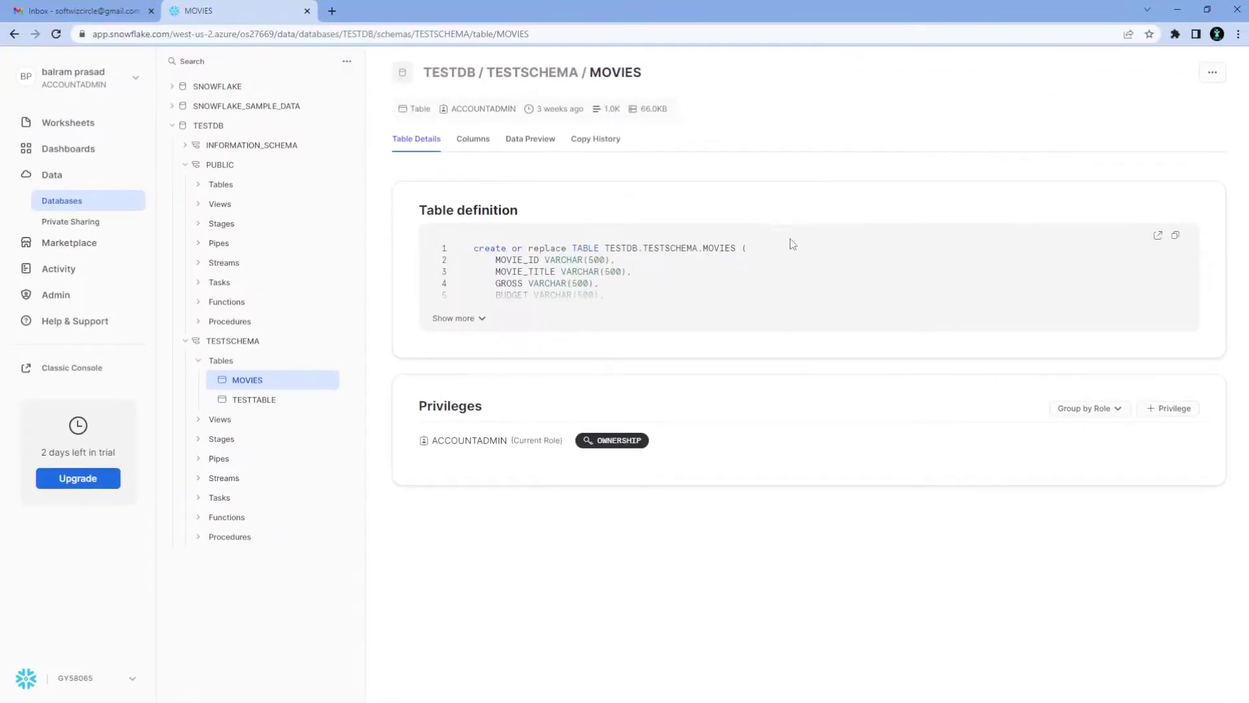
Step: Copy the Snowflake account URL from Admin > Accounts
{"action": "left_click_drag", "start_coordinate": [189, 34], "coordinate": [245, 34]}
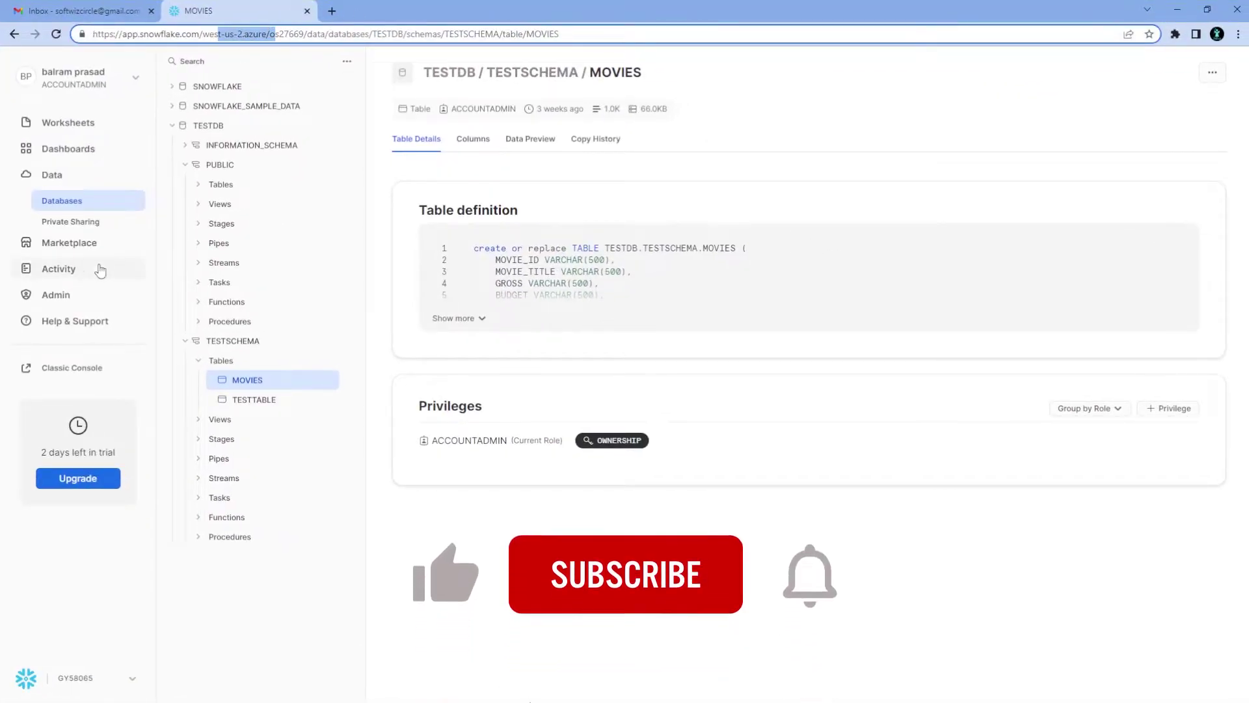
{"action": "left_click", "coordinate": [244, 34]}
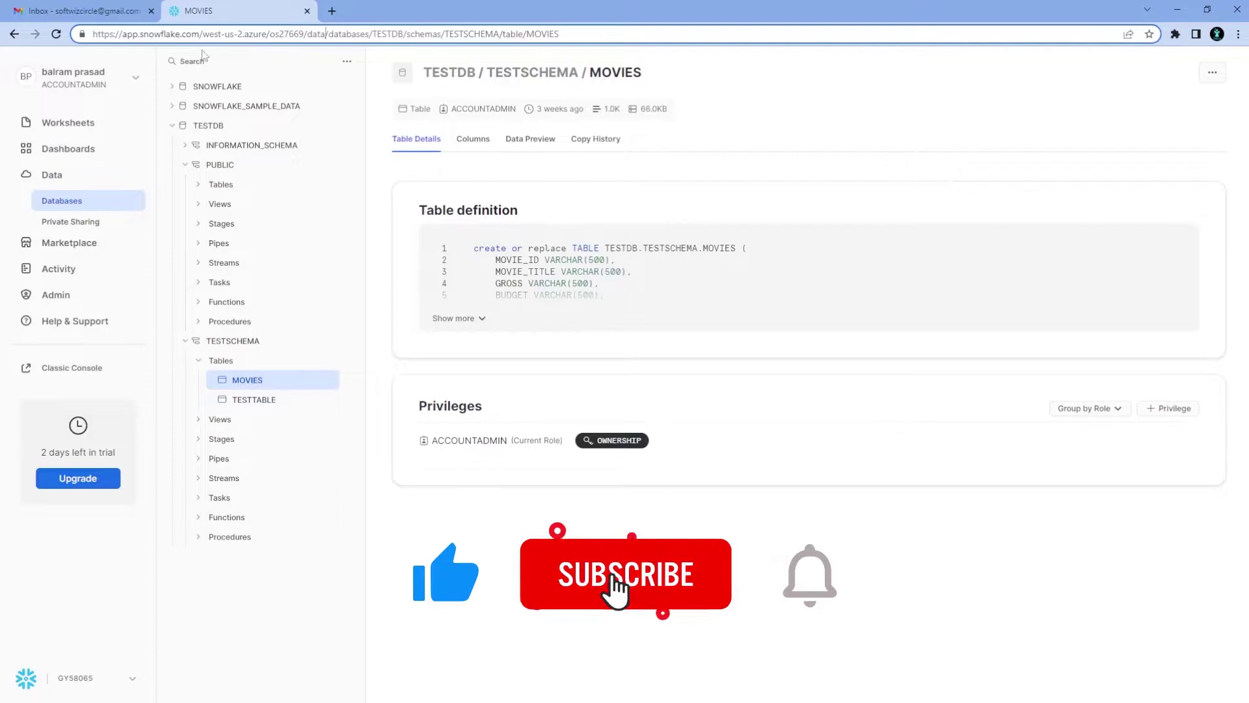
{"action": "left_click", "coordinate": [70, 292]}
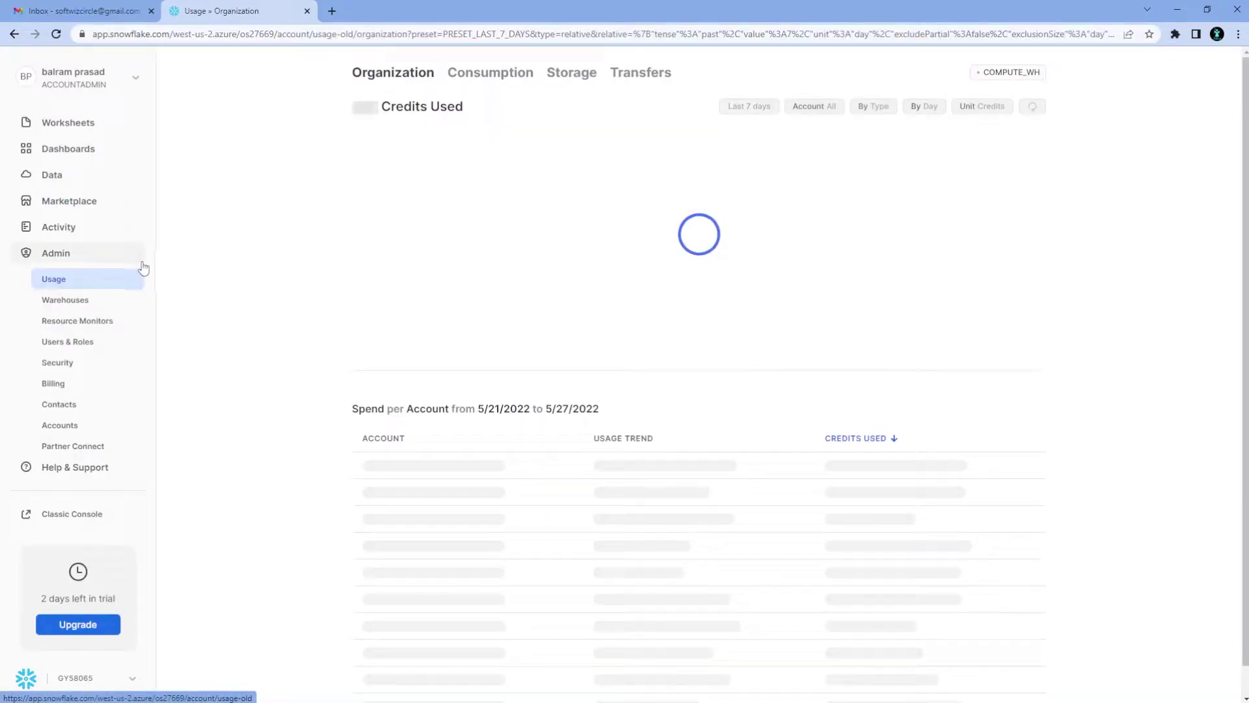
{"action": "left_click", "coordinate": [81, 425]}
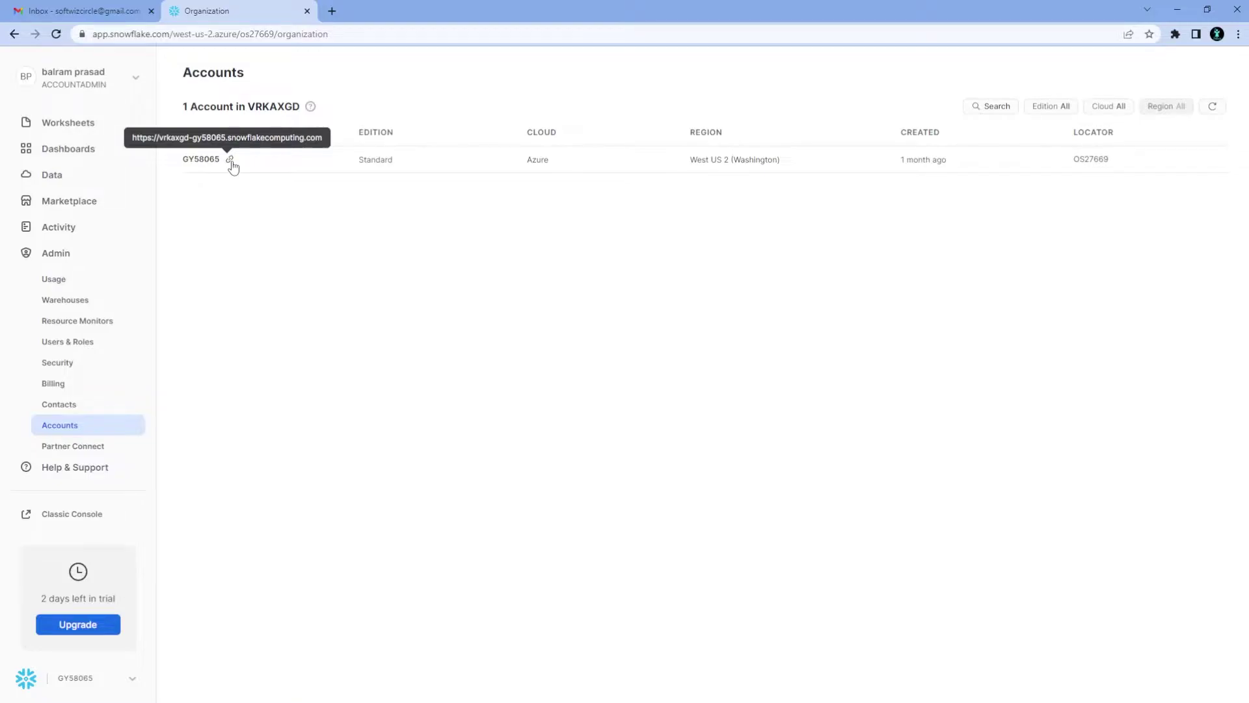
{"action": "left_click", "coordinate": [230, 160]}
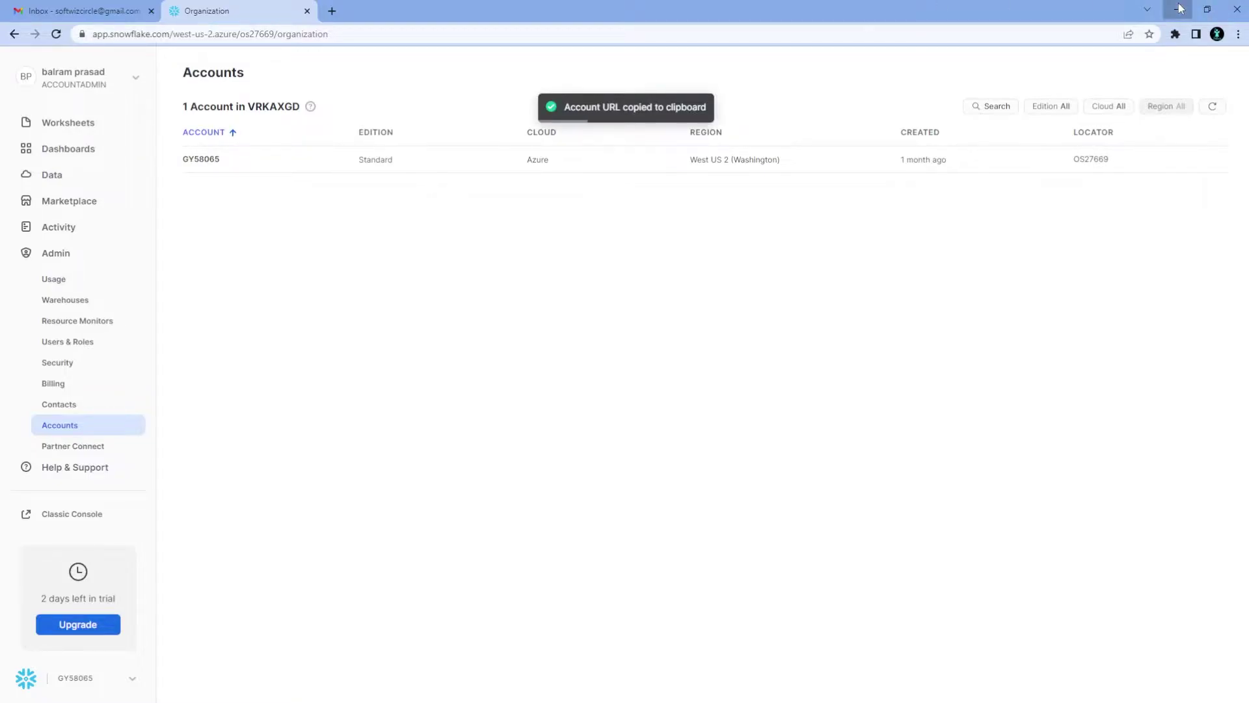
Step: Paste the account URL into the Purview source's Server field
{"action": "left_click", "coordinate": [1180, 8]}
{"action": "left_click", "coordinate": [896, 166]}
{"action": "key", "text": "ctrl+v"}
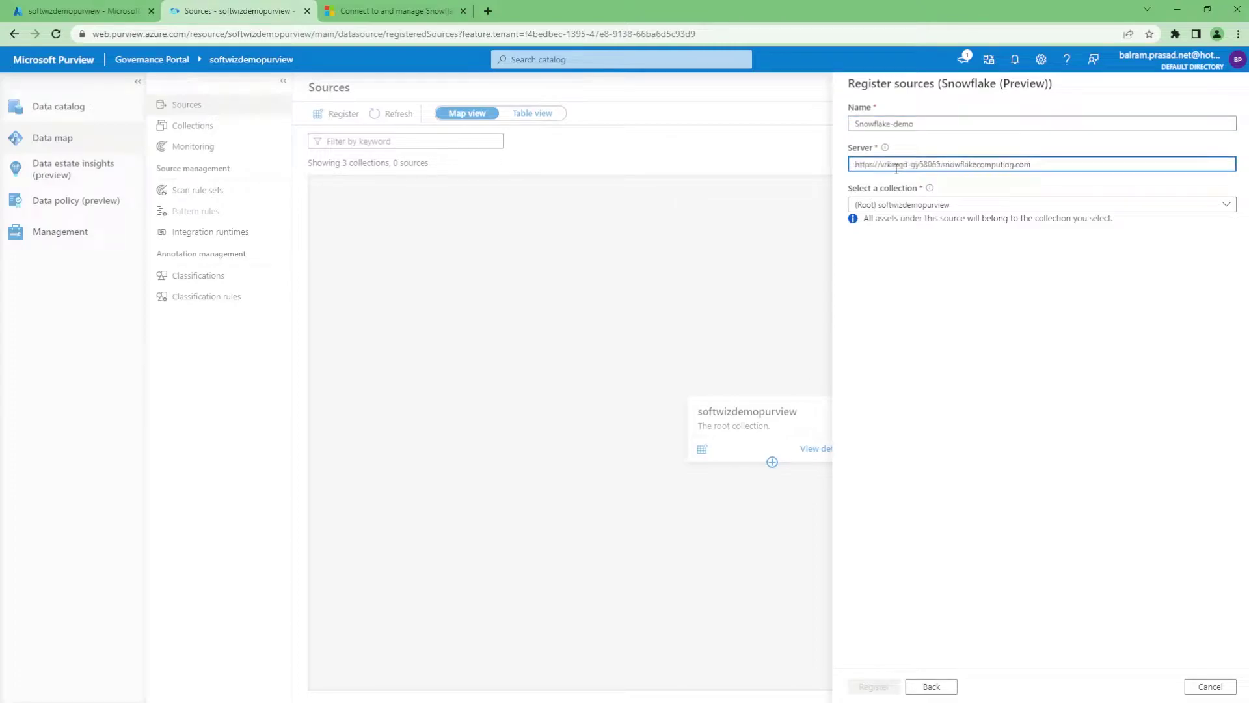
Step: Keep the root collection, cancel the Snowflake registration, and view the Collections hierarchy
{"action": "left_click", "coordinate": [951, 207]}
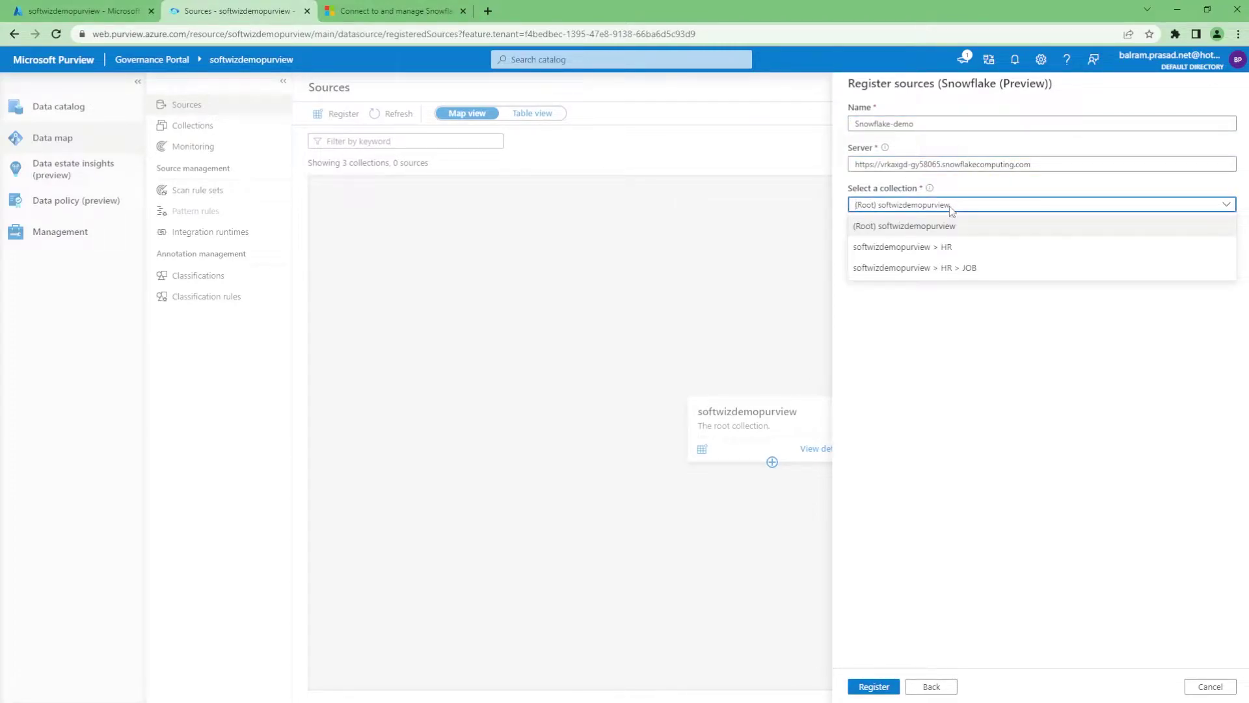
{"action": "left_click", "coordinate": [992, 333]}
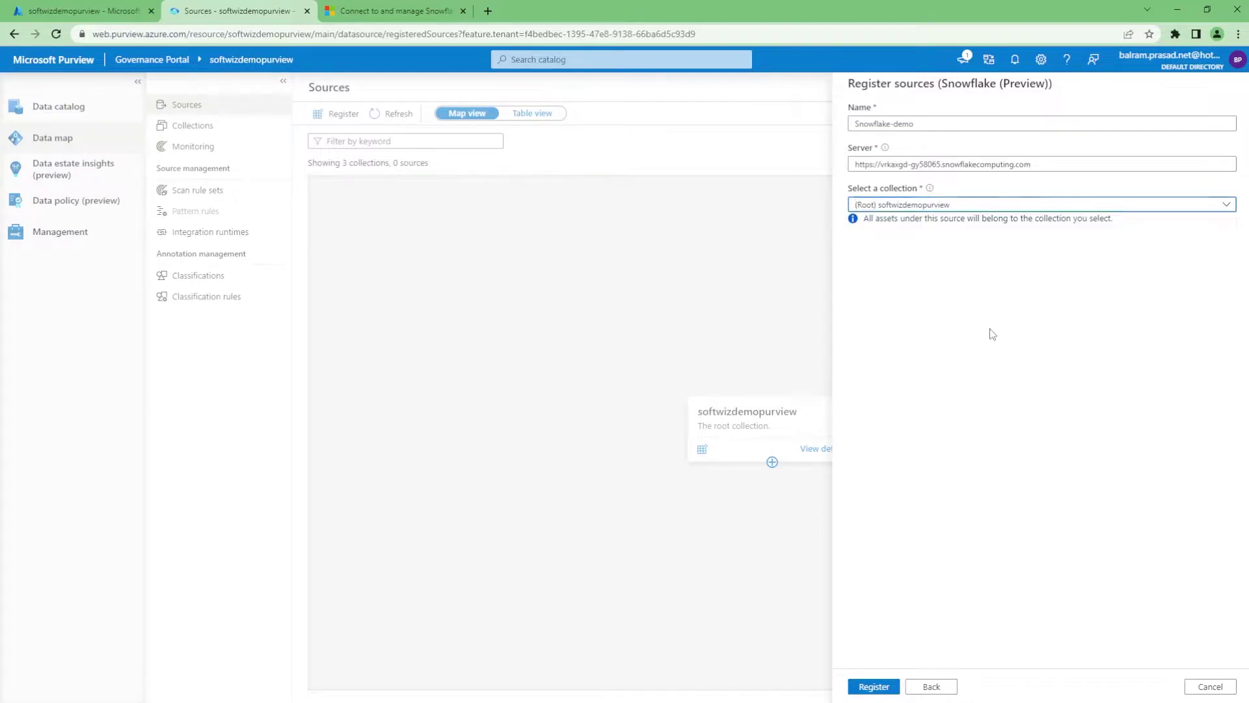
{"action": "left_click", "coordinate": [931, 686]}
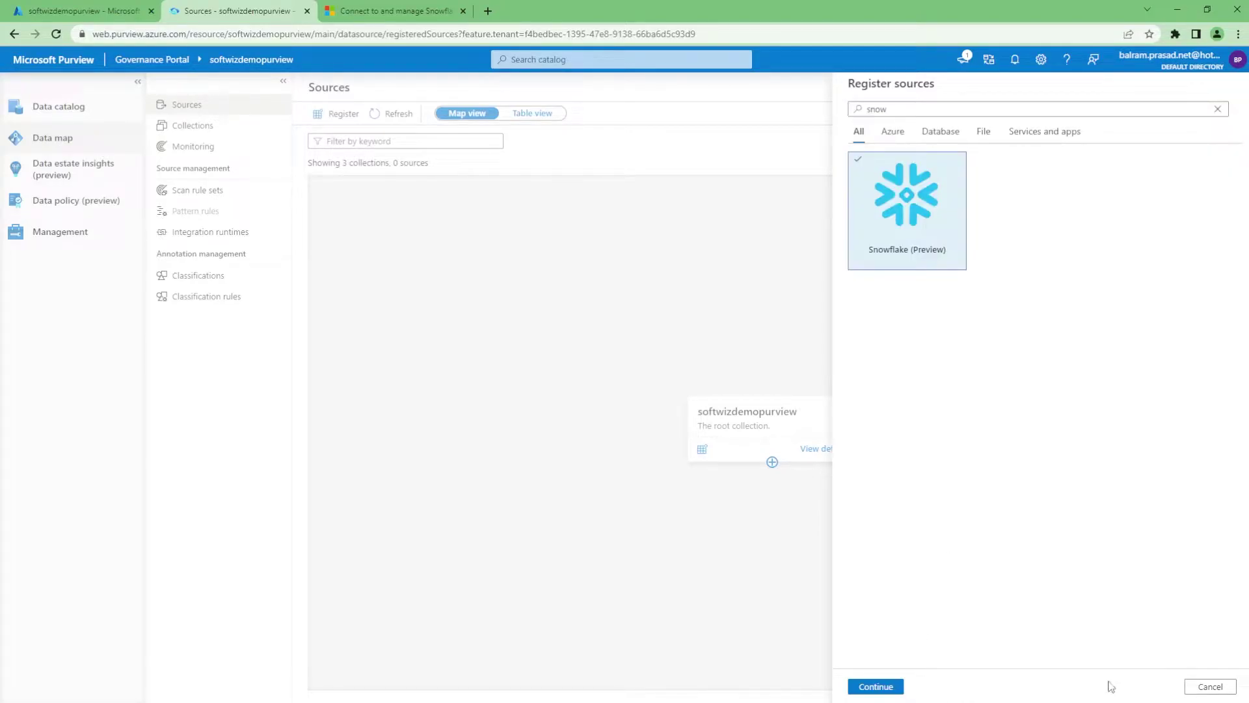
{"action": "left_click", "coordinate": [1209, 687]}
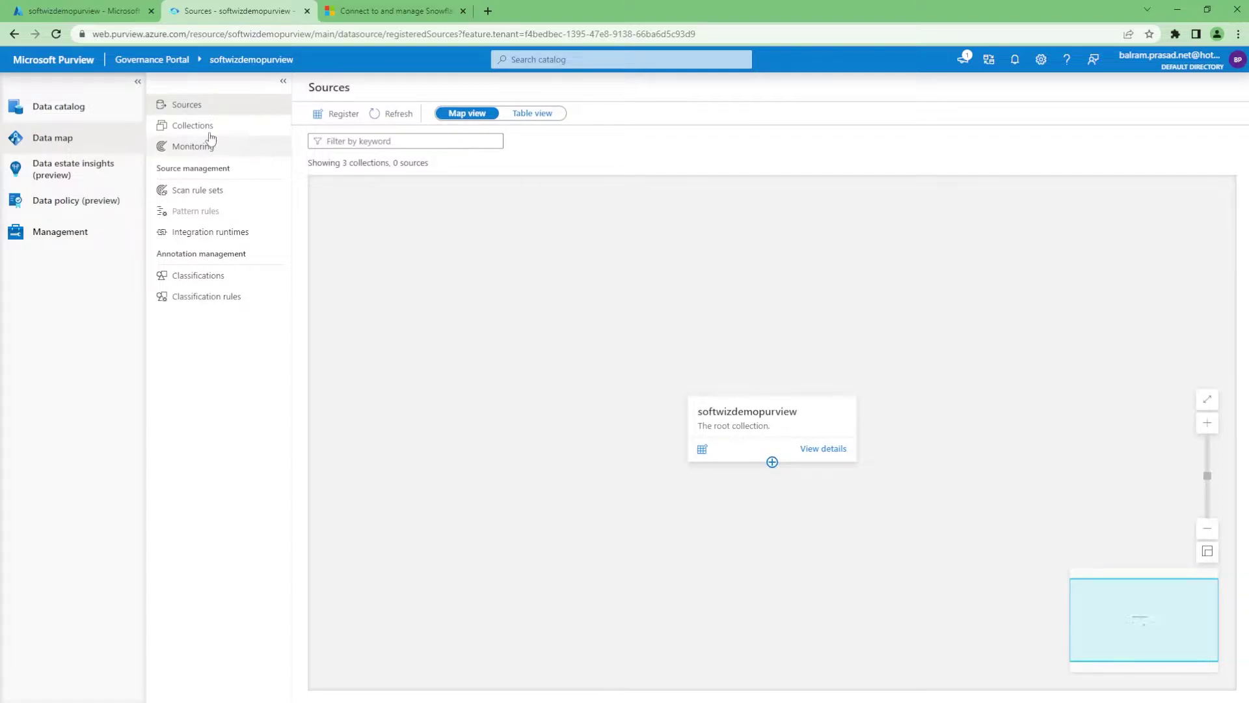
{"action": "left_click", "coordinate": [207, 130]}
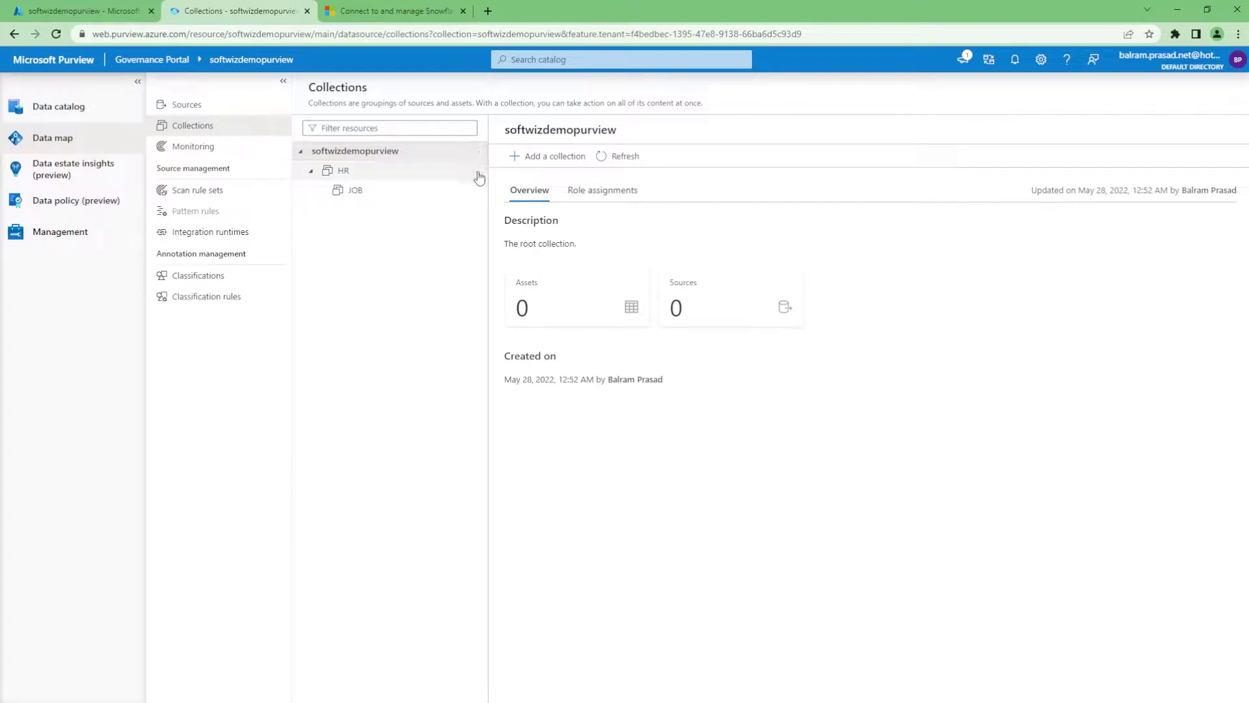
Step: Create a 'sales' subcollection under root, then start a new subcollection under sales
{"action": "left_click", "coordinate": [477, 151]}
{"action": "left_click", "coordinate": [500, 195]}
{"action": "type", "text": "Entermain"}
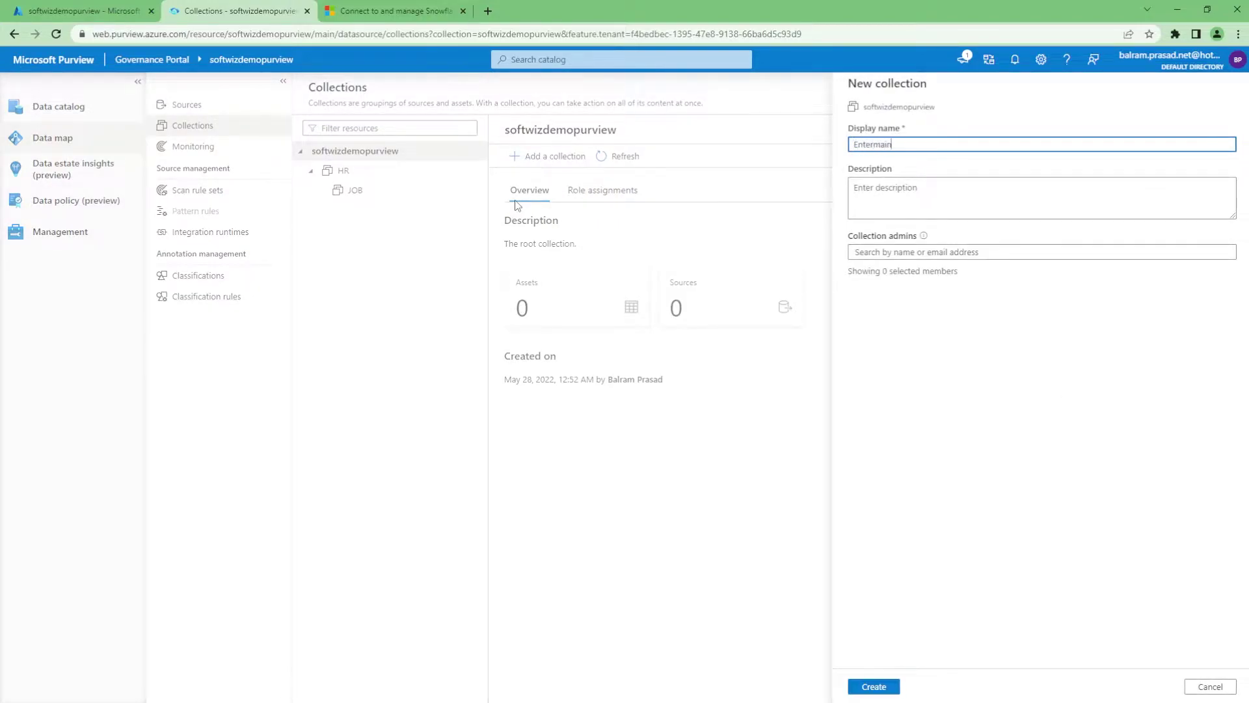
{"action": "double_click", "coordinate": [865, 146]}
{"action": "type", "text": "sales"}
{"action": "left_click", "coordinate": [875, 688]}
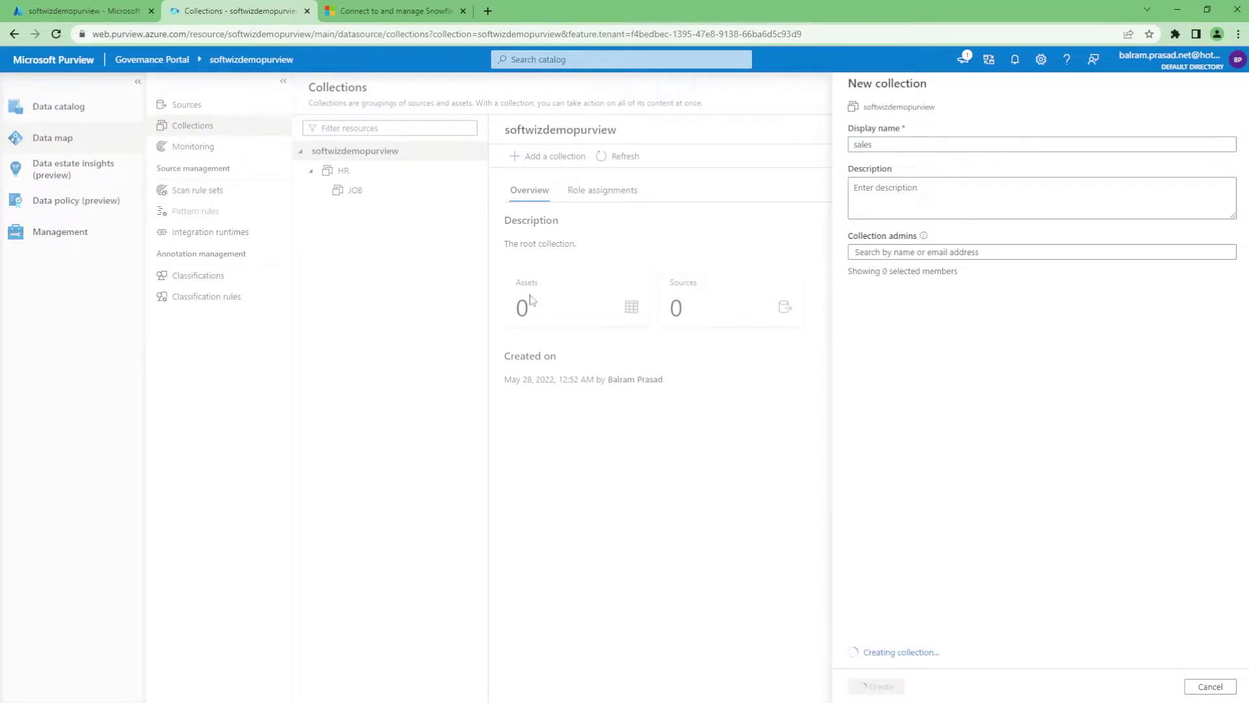
{"action": "left_click", "coordinate": [476, 210]}
{"action": "left_click", "coordinate": [510, 232]}
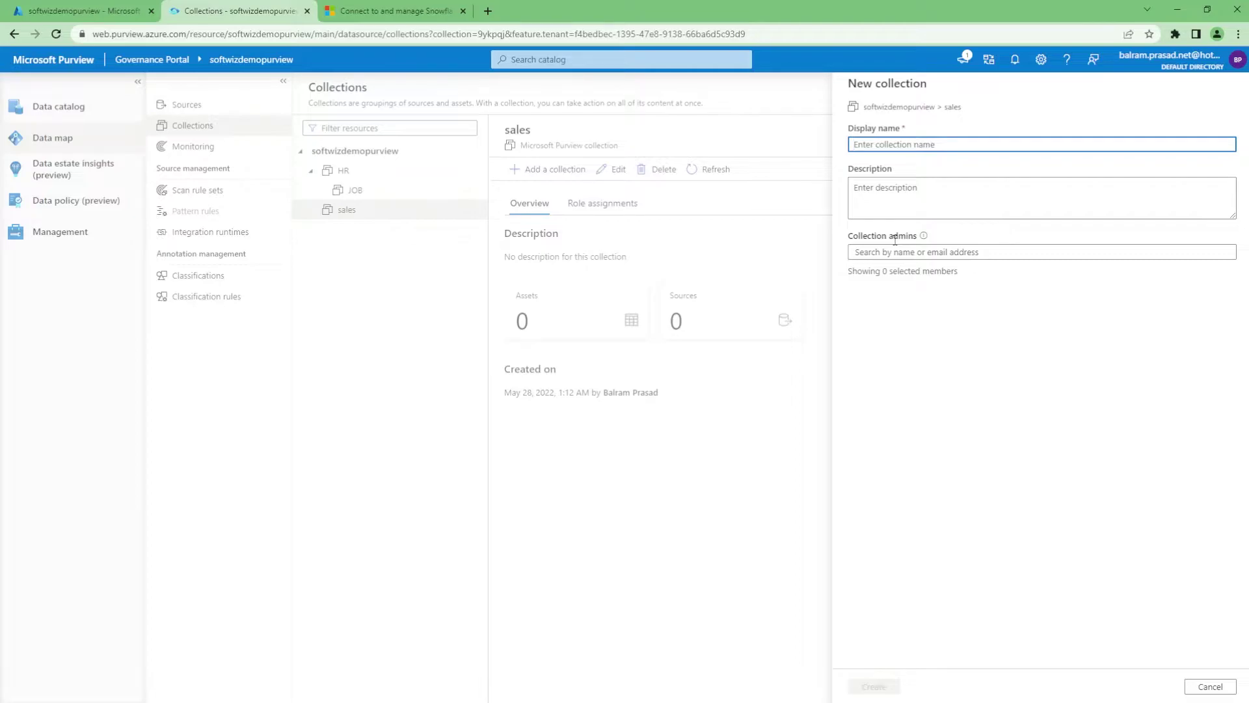
Step: Create the 'testservicesnowflake' collection under sales and return to the Sources map
{"action": "type", "text": "testtea"}
{"action": "key", "text": "BackSpace"}
{"action": "type", "text": "se"}
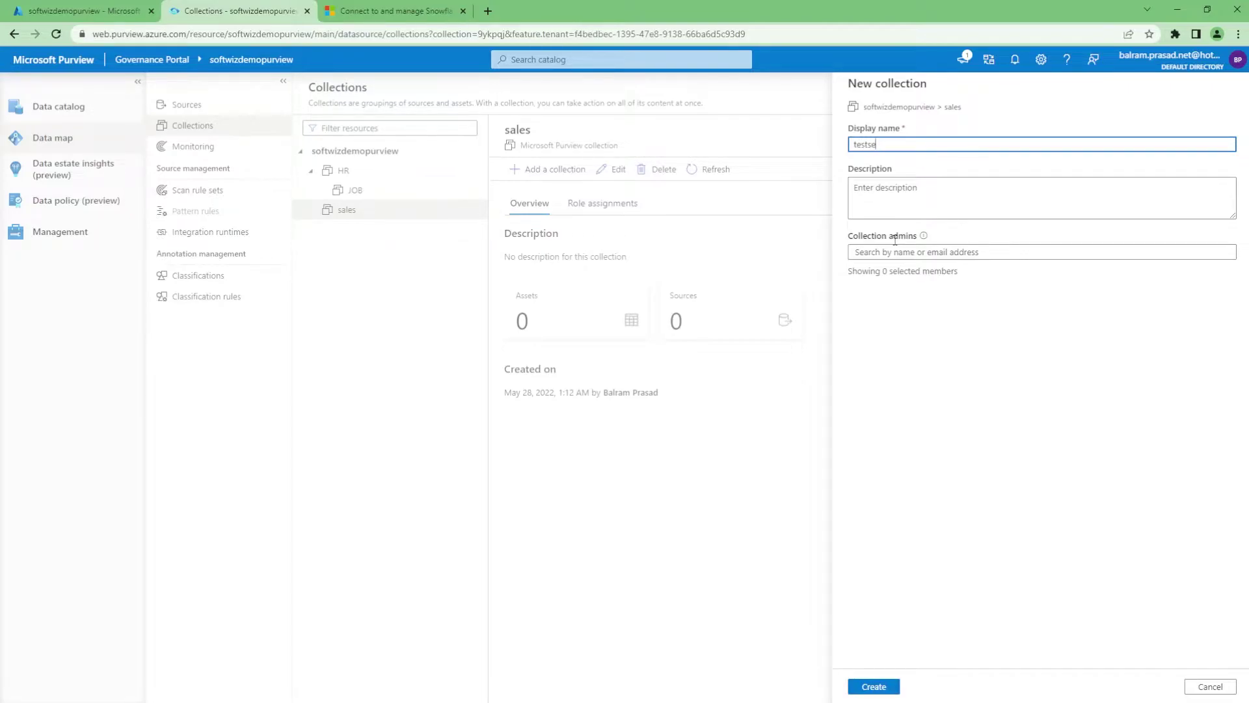
{"action": "type", "text": "rvicesnowflake"}
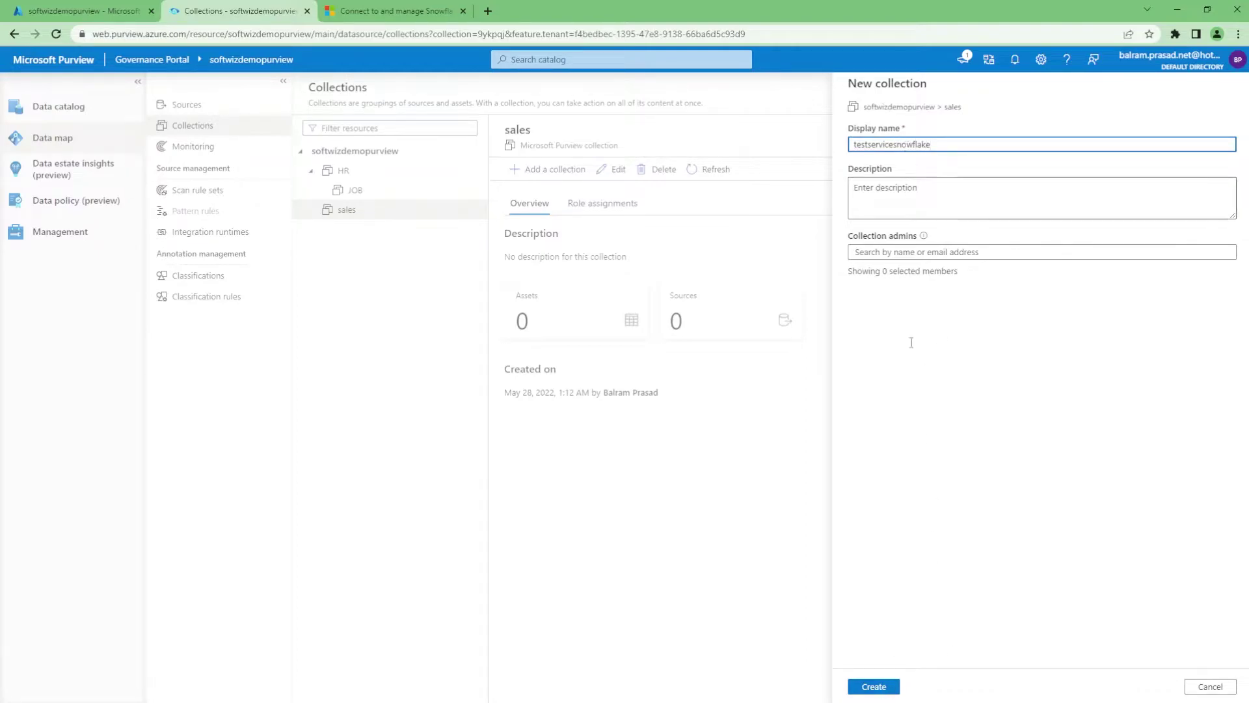
{"action": "left_click", "coordinate": [878, 679]}
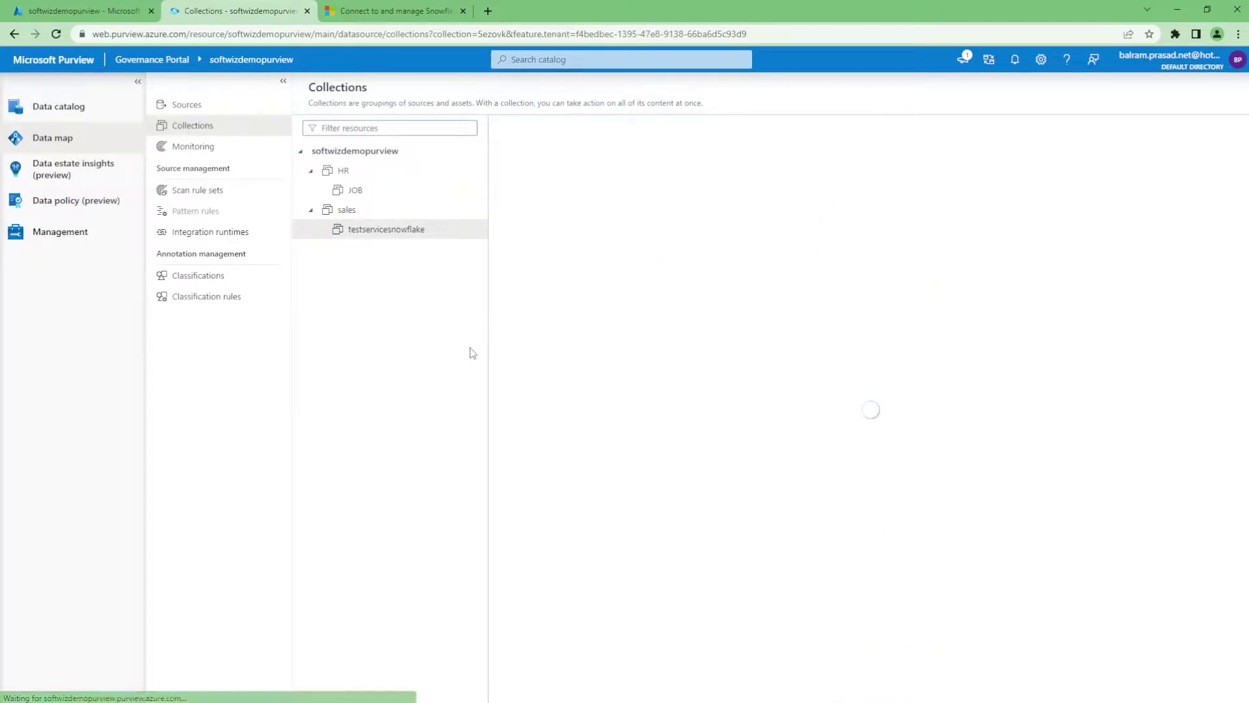
{"action": "left_click", "coordinate": [210, 109]}
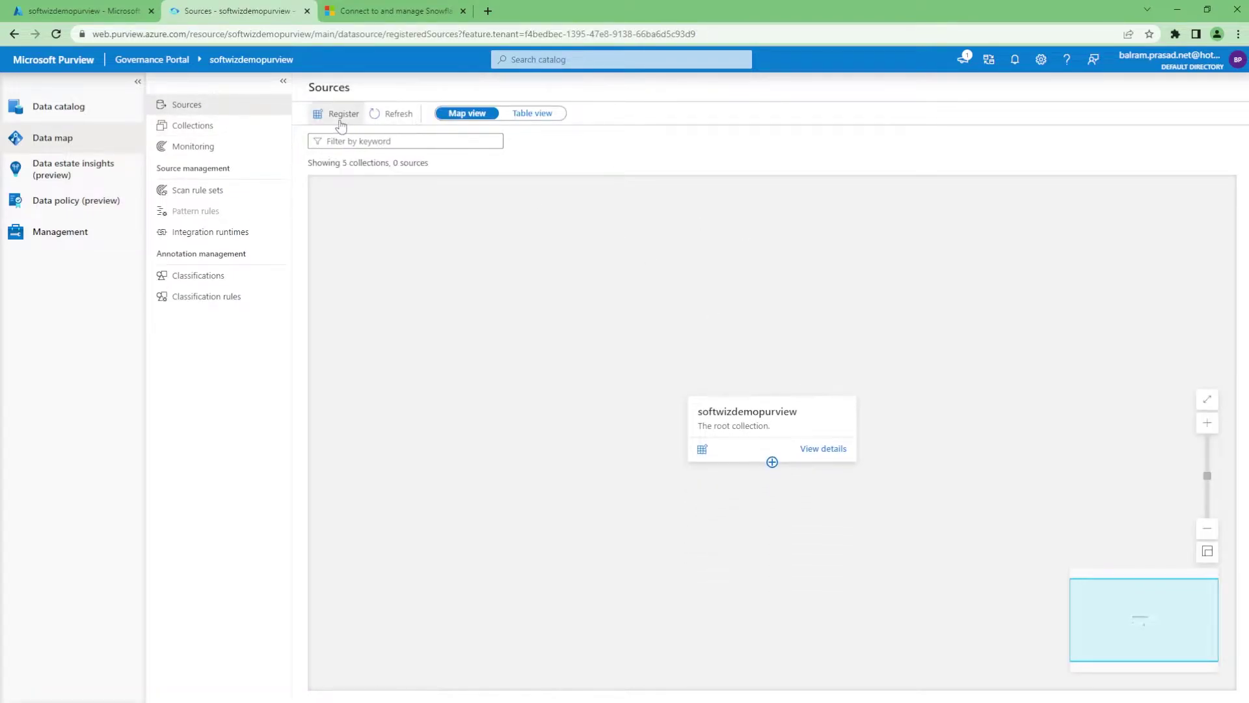
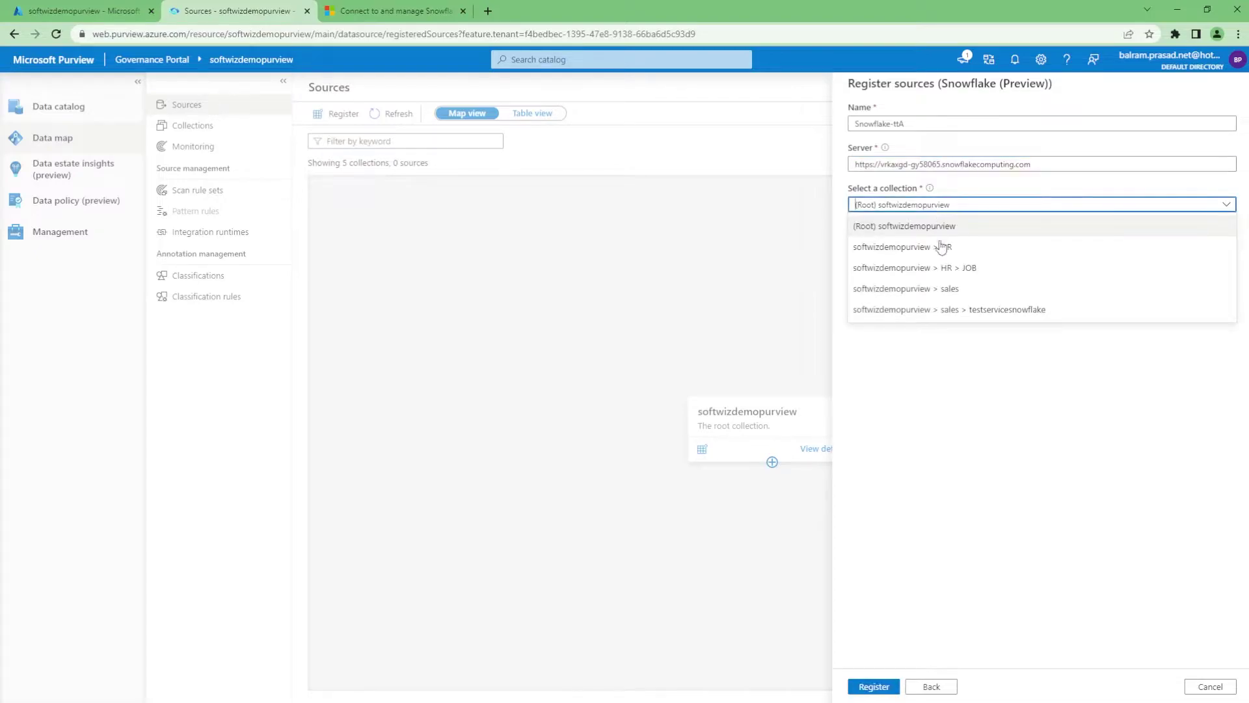
Step: Put Snowflake-ttA in the softwizdemopurview > sales > testservicesnowflake collection and register it
{"action": "left_click", "coordinate": [999, 314]}
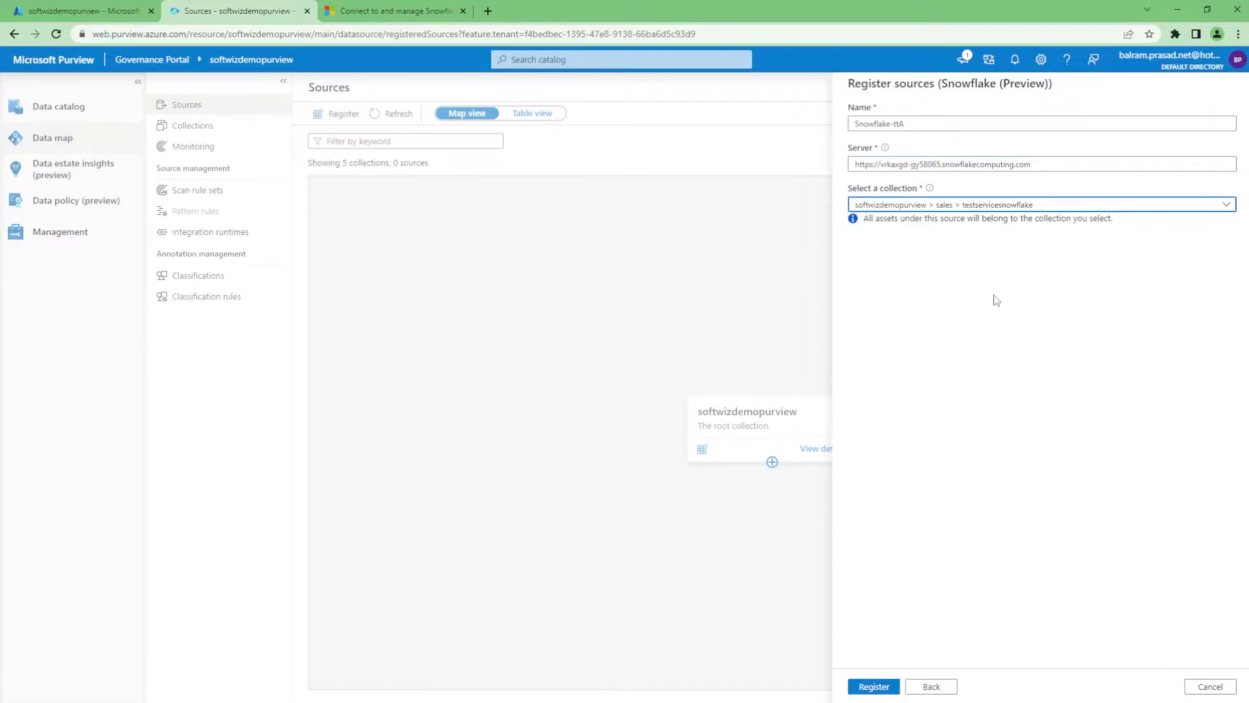
{"action": "left_click", "coordinate": [875, 687]}
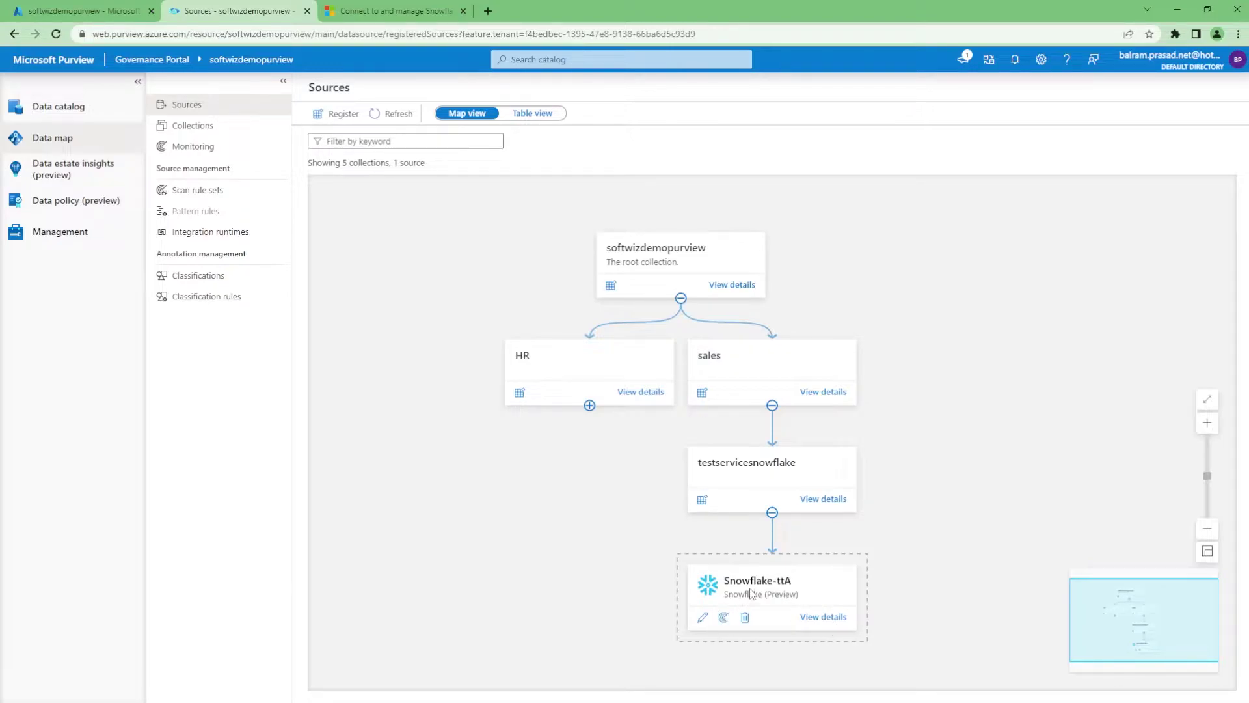
Step: Start a new Snowflake-ttA scan named Scan-snowflake on AutoResolveIntegrationRuntime and view its credential options
{"action": "left_click", "coordinate": [820, 617]}
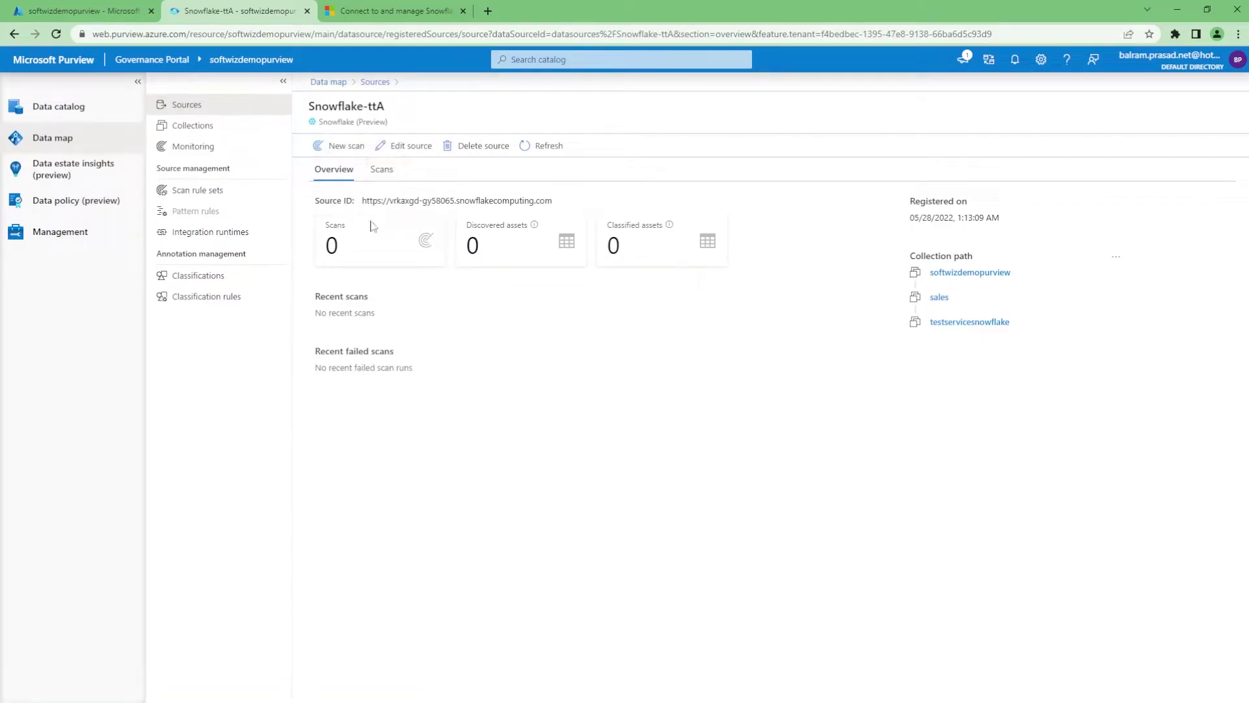
{"action": "left_click", "coordinate": [343, 146]}
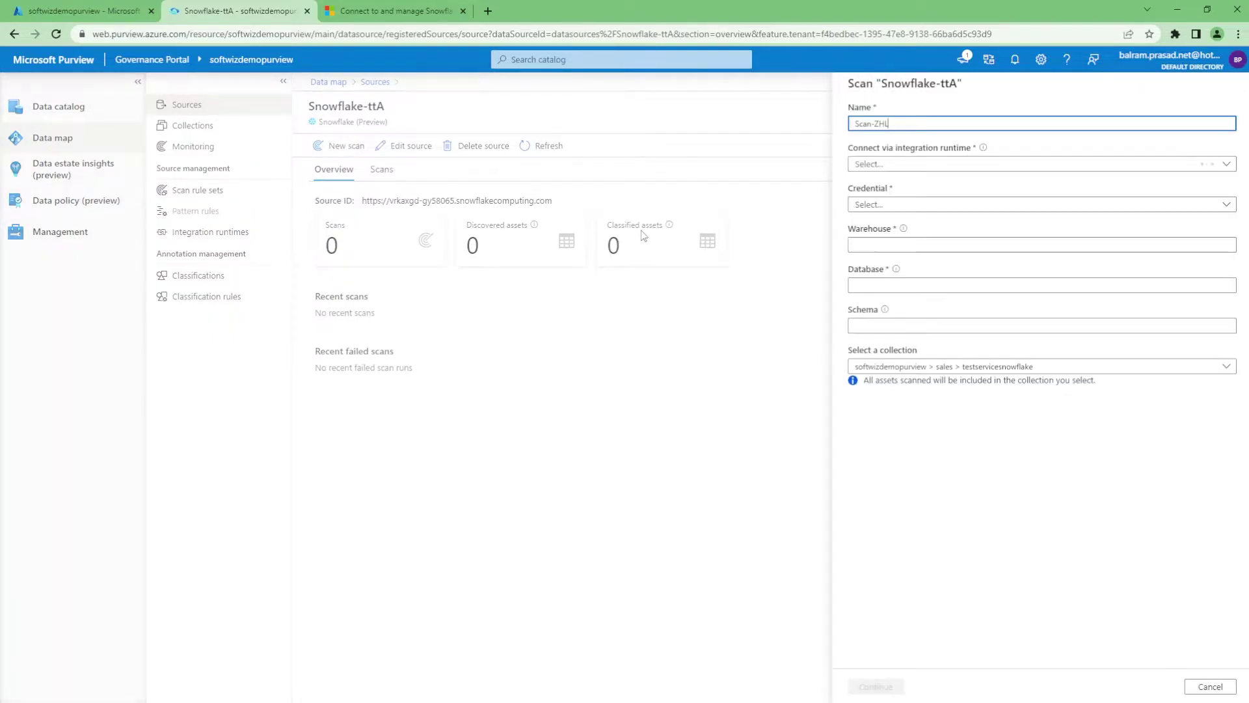
{"action": "double_click", "coordinate": [888, 124]}
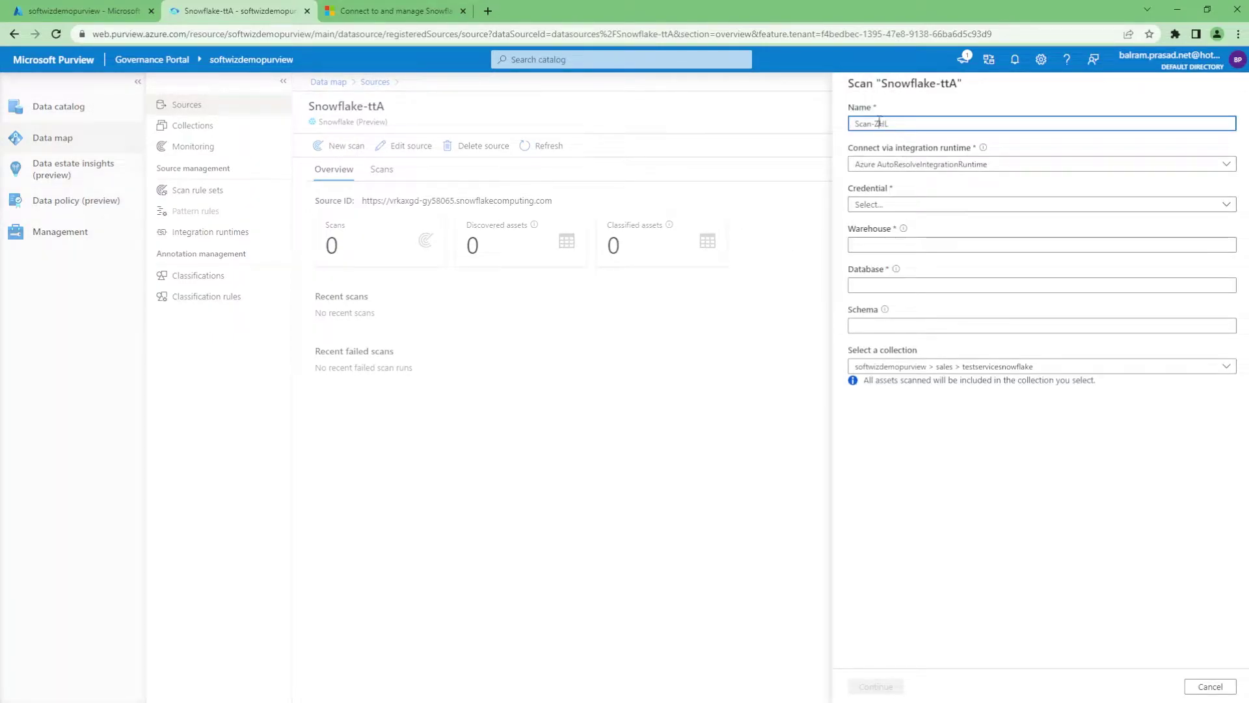
{"action": "type", "text": "snowflake"}
{"action": "left_click", "coordinate": [930, 209]}
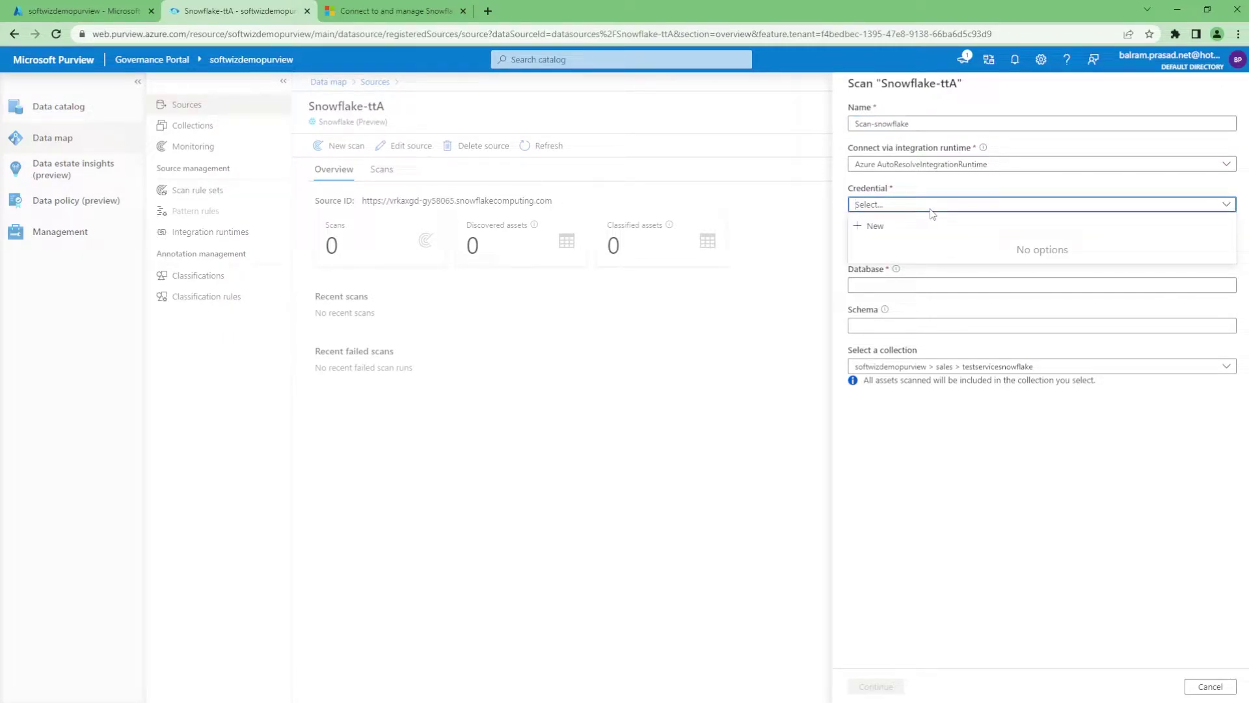
Step: Start a credential named snowflakecred, check its user name and empty Key Vault list, then view the Snowflake docs
{"action": "left_click", "coordinate": [874, 227]}
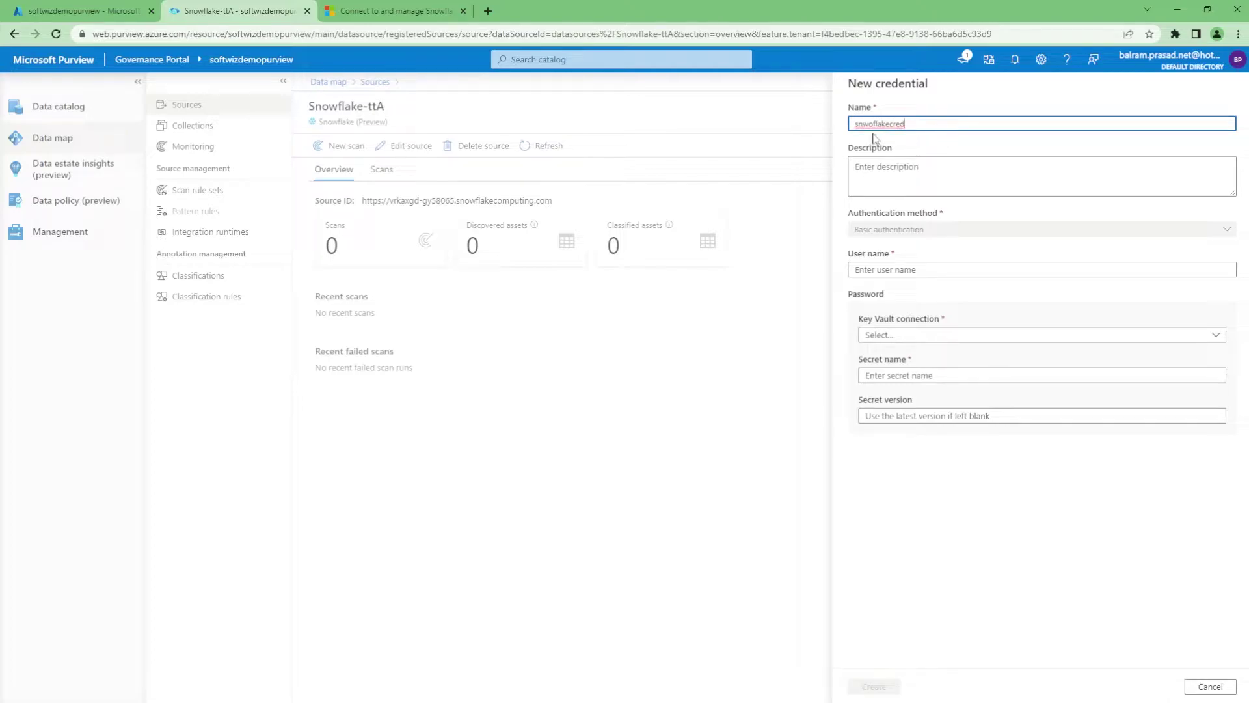
{"action": "type", "text": "ow"}
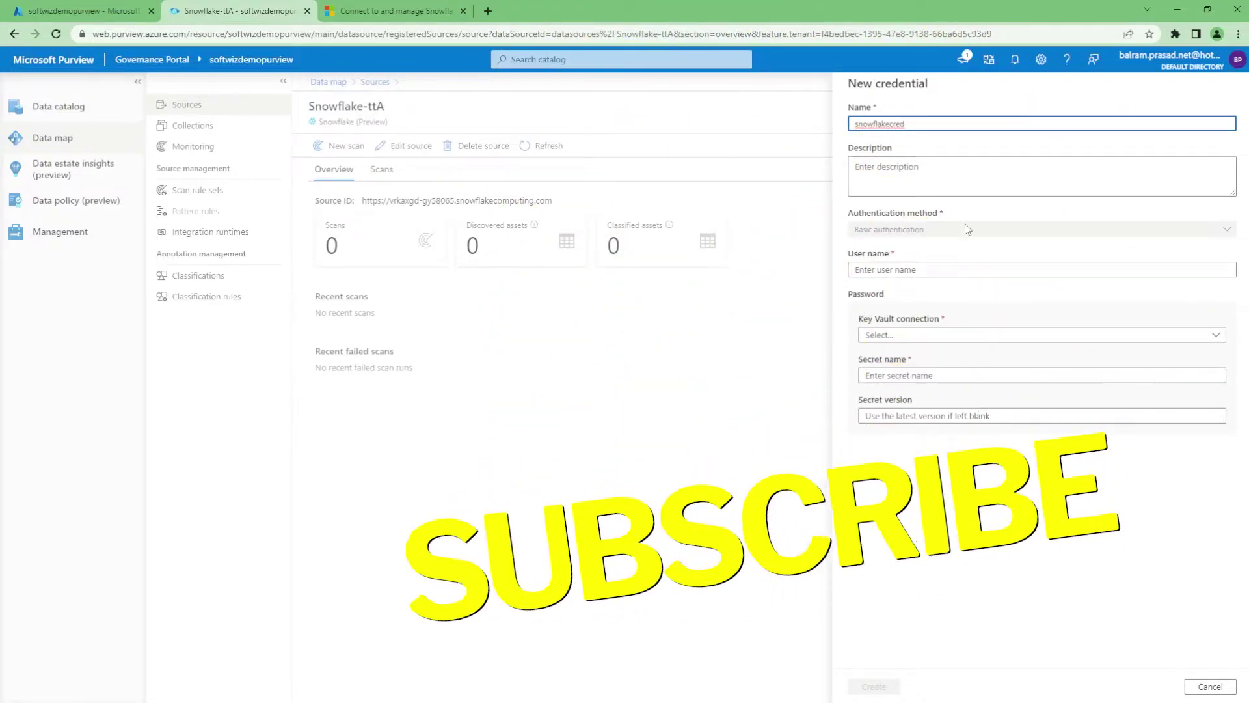
{"action": "left_click", "coordinate": [932, 270]}
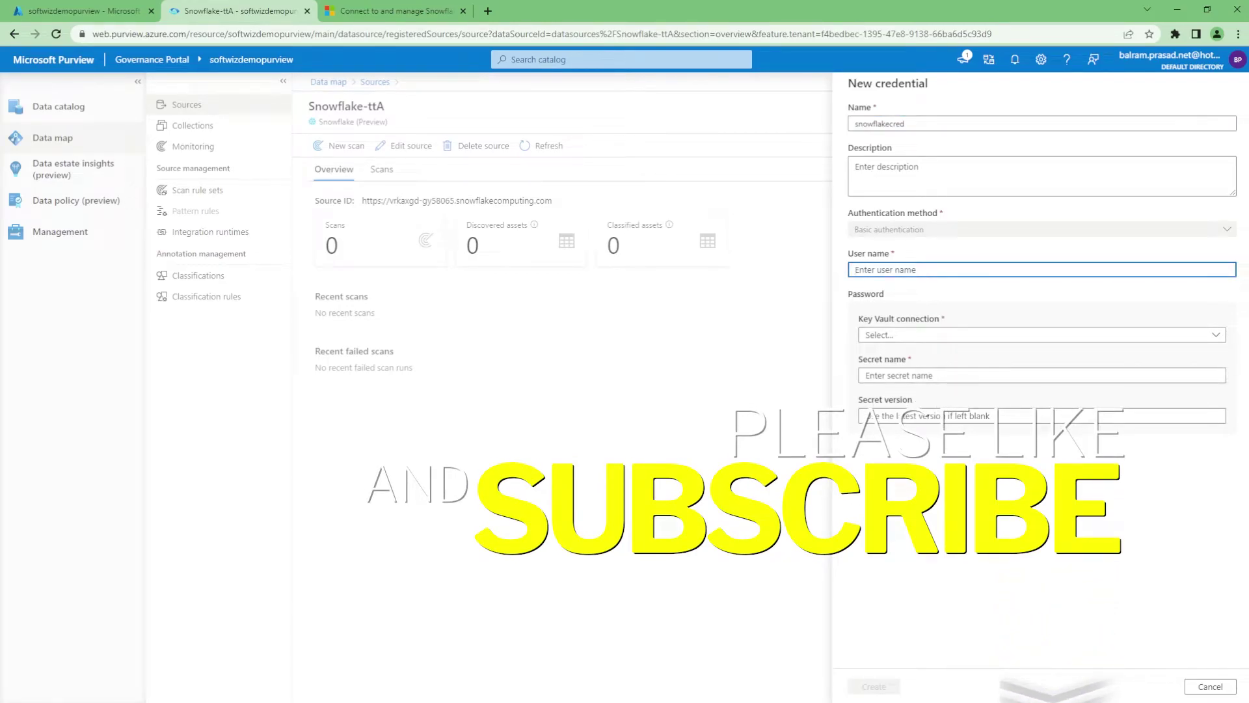
{"action": "left_click", "coordinate": [903, 335]}
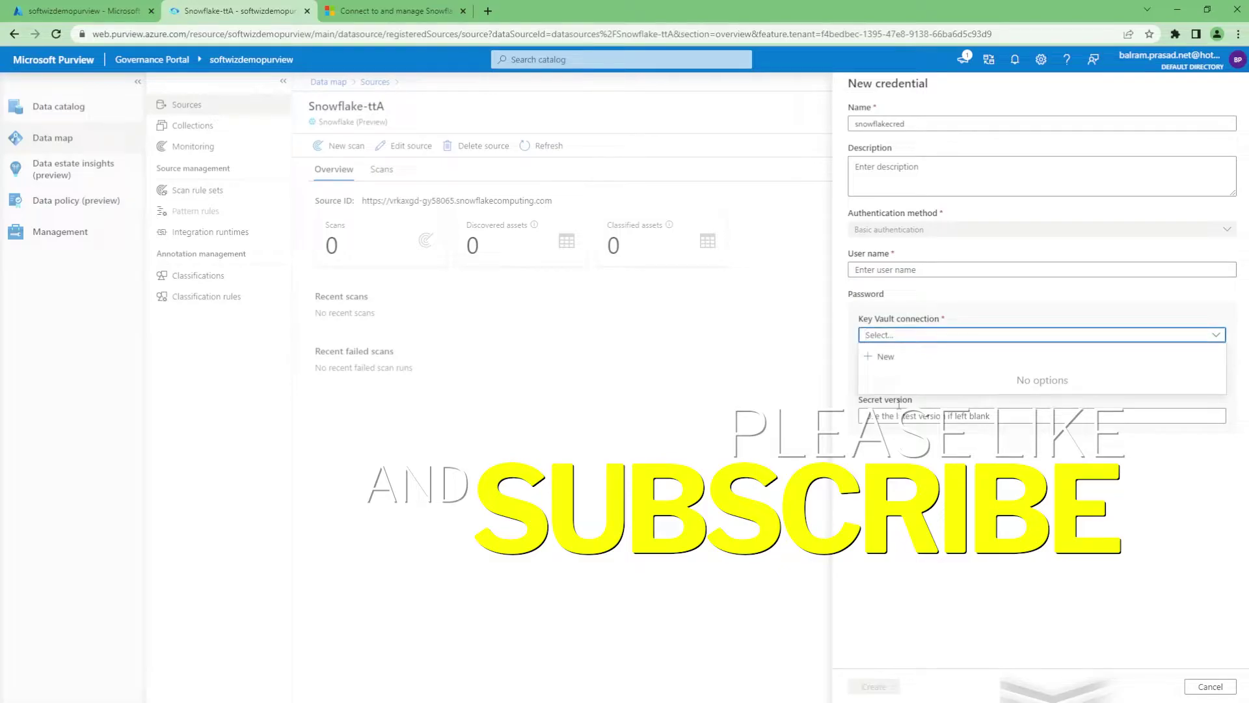
{"action": "left_click", "coordinate": [935, 516]}
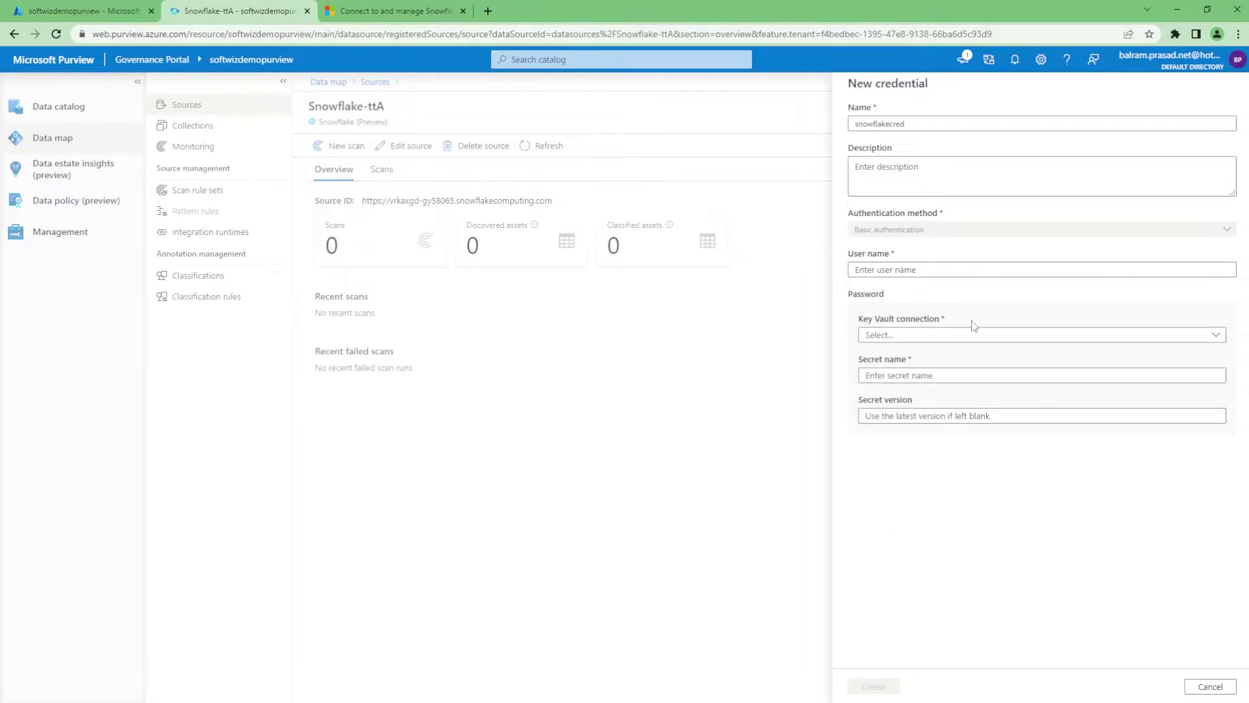
{"action": "left_click", "coordinate": [426, 8]}
{"action": "scroll", "coordinate": [510, 382], "scroll_direction": "up", "scroll_amount": 9}
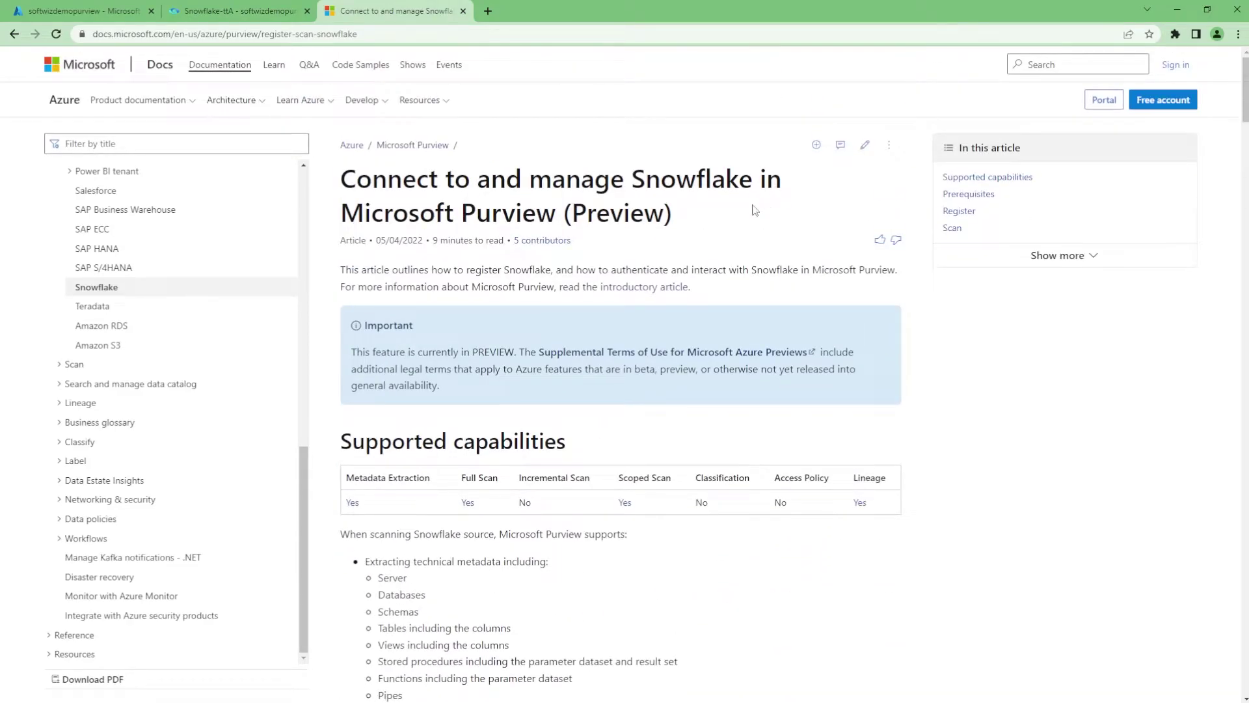
Step: Review the required scan permissions SQL, including the purview_reader, sysadmin and warehouse creation statements
{"action": "scroll", "coordinate": [705, 362], "scroll_direction": "down", "scroll_amount": 6}
{"action": "scroll", "coordinate": [672, 450], "scroll_direction": "down", "scroll_amount": 7}
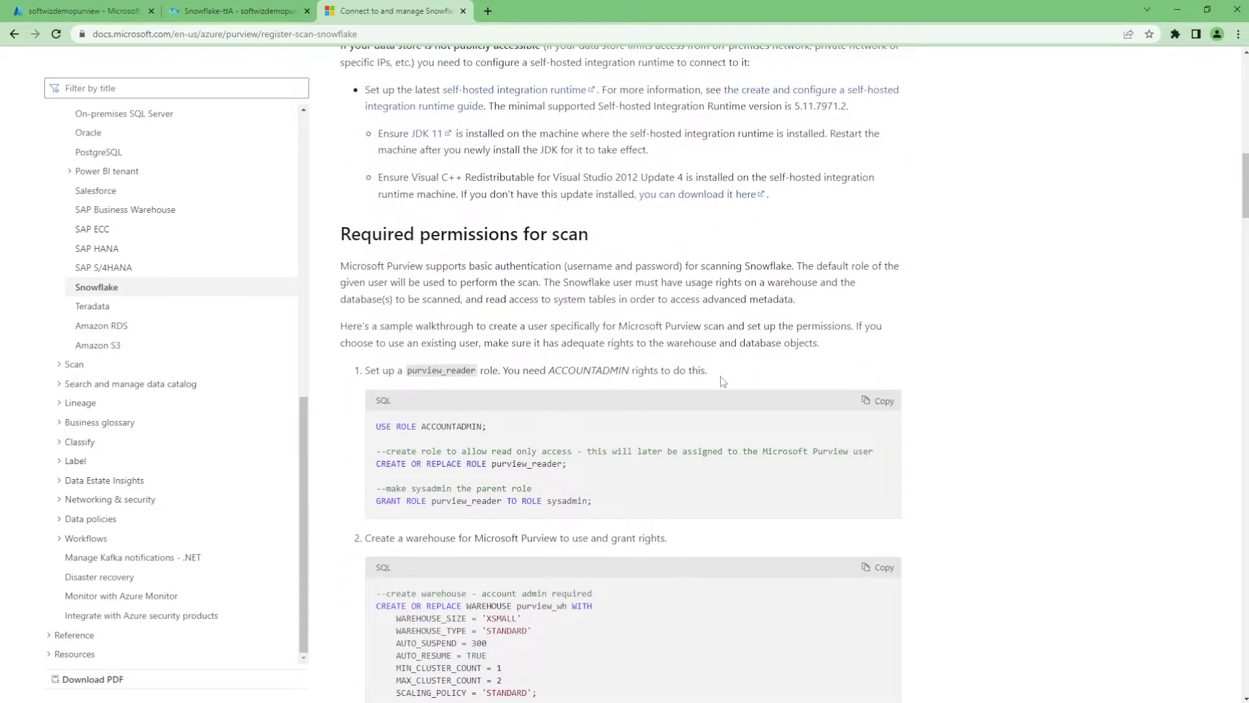
{"action": "scroll", "coordinate": [722, 381], "scroll_direction": "down", "scroll_amount": 1}
{"action": "mouse_move", "coordinate": [486, 398]}
{"action": "left_mouse_down"}
{"action": "mouse_move", "coordinate": [580, 402]}
{"action": "mouse_move", "coordinate": [483, 401]}
{"action": "left_mouse_up"}
{"action": "scroll", "coordinate": [562, 414], "scroll_direction": "down", "scroll_amount": 1}
{"action": "left_click_drag", "start_coordinate": [599, 380], "coordinate": [396, 381]}
{"action": "left_click", "coordinate": [477, 343]}
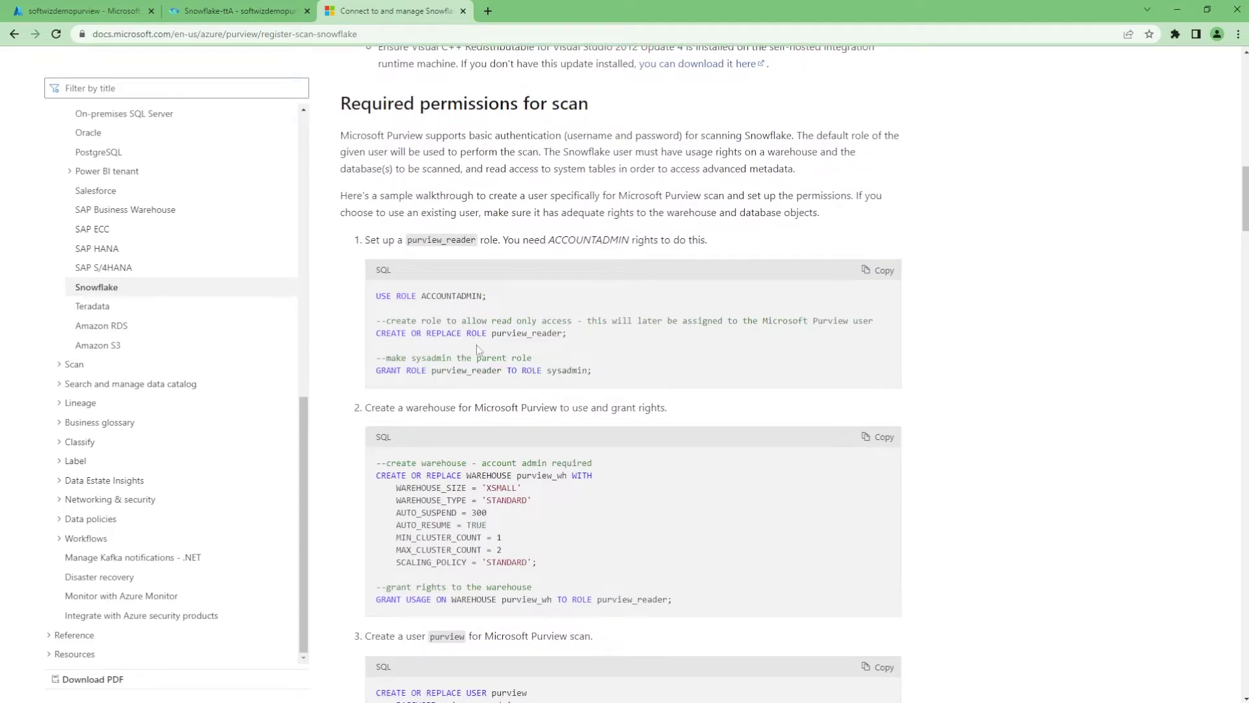
{"action": "scroll", "coordinate": [554, 373], "scroll_direction": "down", "scroll_amount": 1}
{"action": "double_click", "coordinate": [575, 305]}
{"action": "scroll", "coordinate": [612, 358], "scroll_direction": "down", "scroll_amount": 2}
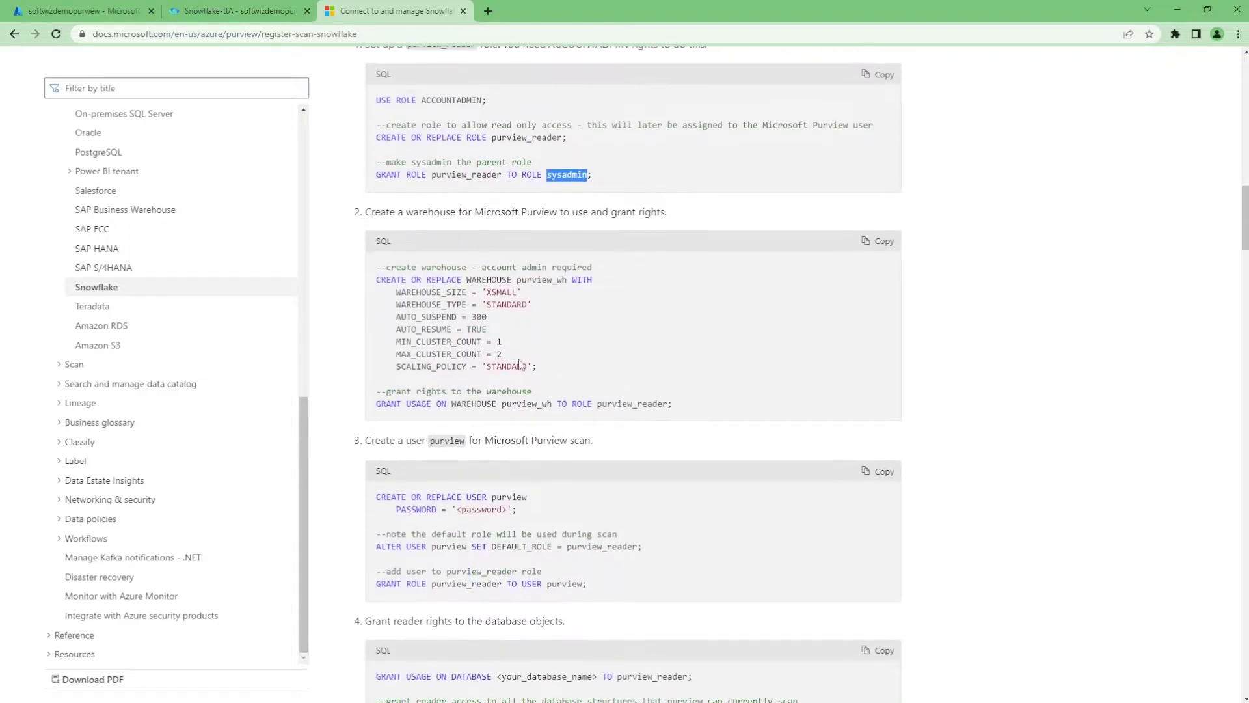
{"action": "left_click_drag", "start_coordinate": [429, 274], "coordinate": [551, 323]}
{"action": "left_click", "coordinate": [580, 350]}
Step: Select the USE ROLE ACCOUNTADMIN statement and bring up the Purview account overview
{"action": "scroll", "coordinate": [527, 489], "scroll_direction": "up", "scroll_amount": 2}
{"action": "left_click_drag", "start_coordinate": [488, 231], "coordinate": [376, 231]}
{"action": "key", "text": "ctrl+c"}
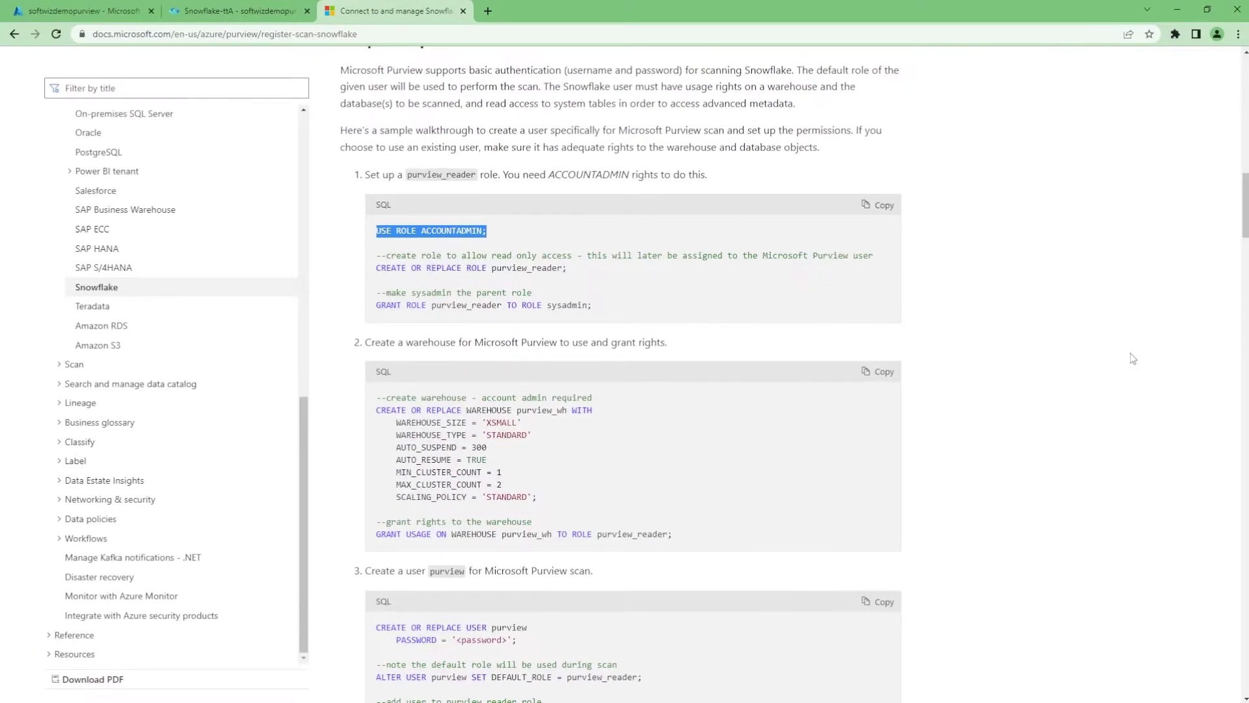
{"action": "left_click", "coordinate": [82, 10]}
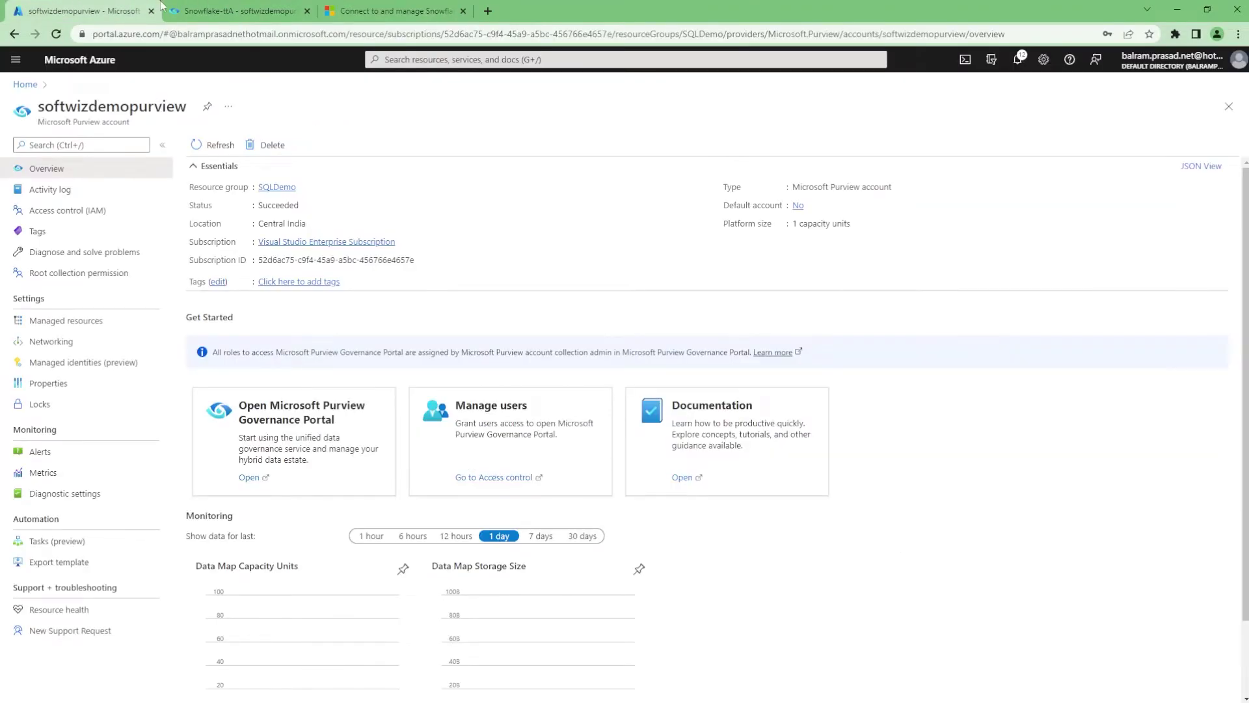
Step: In a new Snowflake worksheet, run USE ROLE ACCOUNTADMIN and CREATE OR REPLACE ROLE purview_reader
{"action": "left_click", "coordinate": [208, 9]}
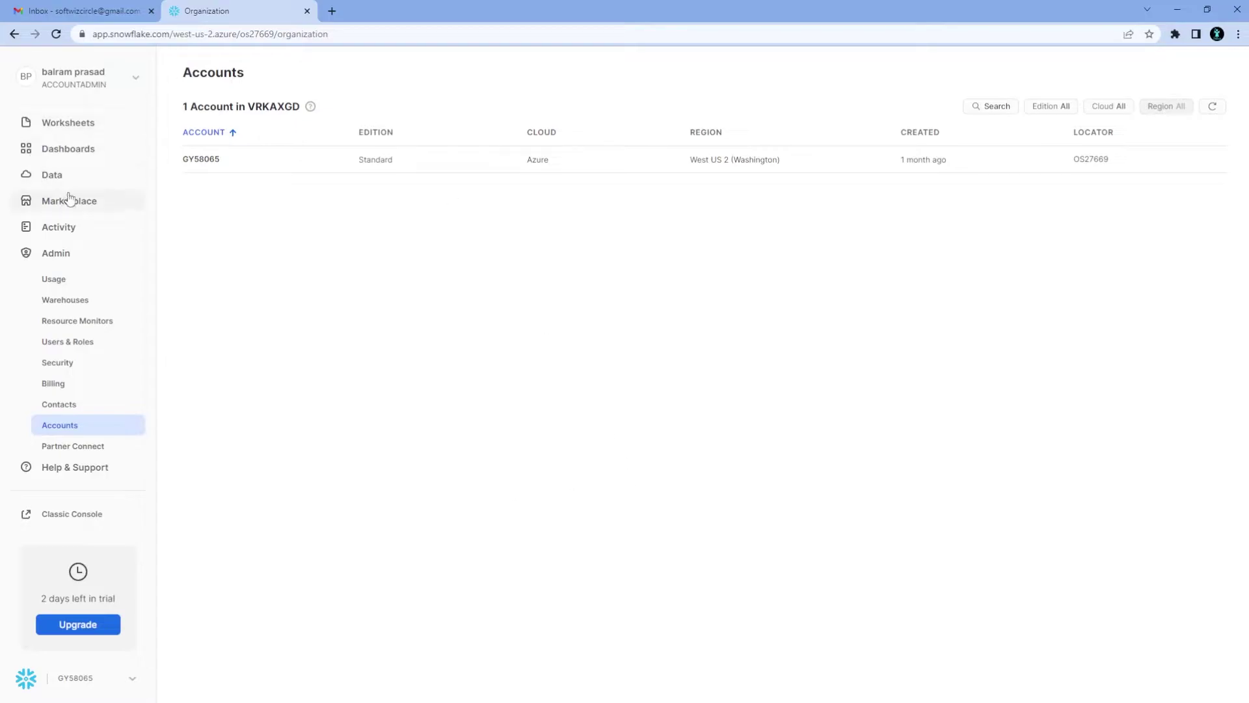
{"action": "left_click", "coordinate": [70, 123]}
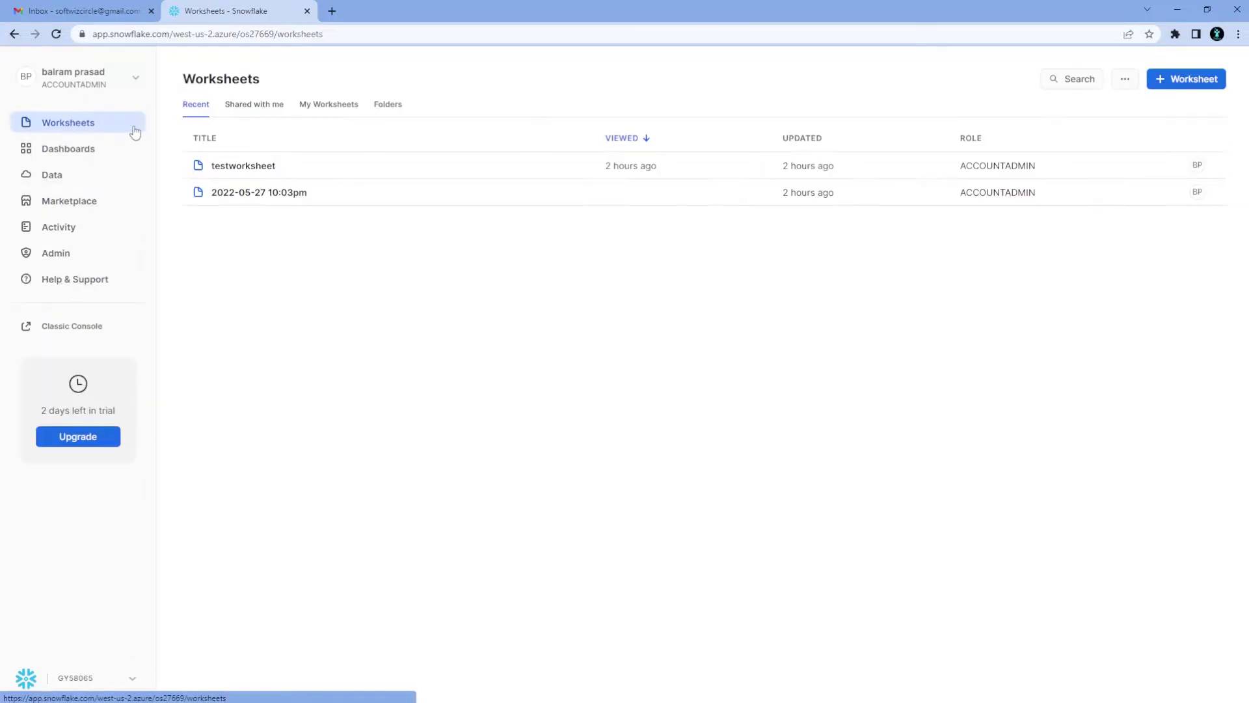
{"action": "left_click", "coordinate": [244, 167]}
{"action": "left_click", "coordinate": [172, 164]}
{"action": "left_click", "coordinate": [147, 199]}
{"action": "key", "text": "ctrl+v"}
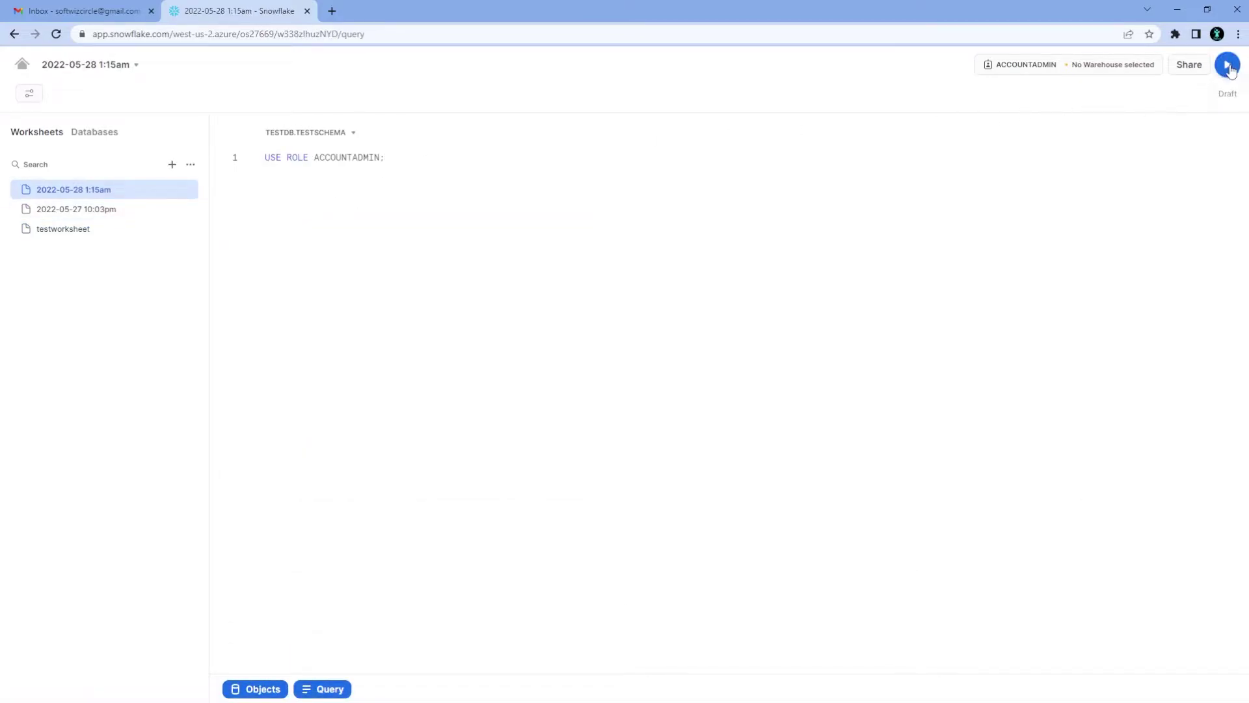
{"action": "left_click", "coordinate": [1226, 64]}
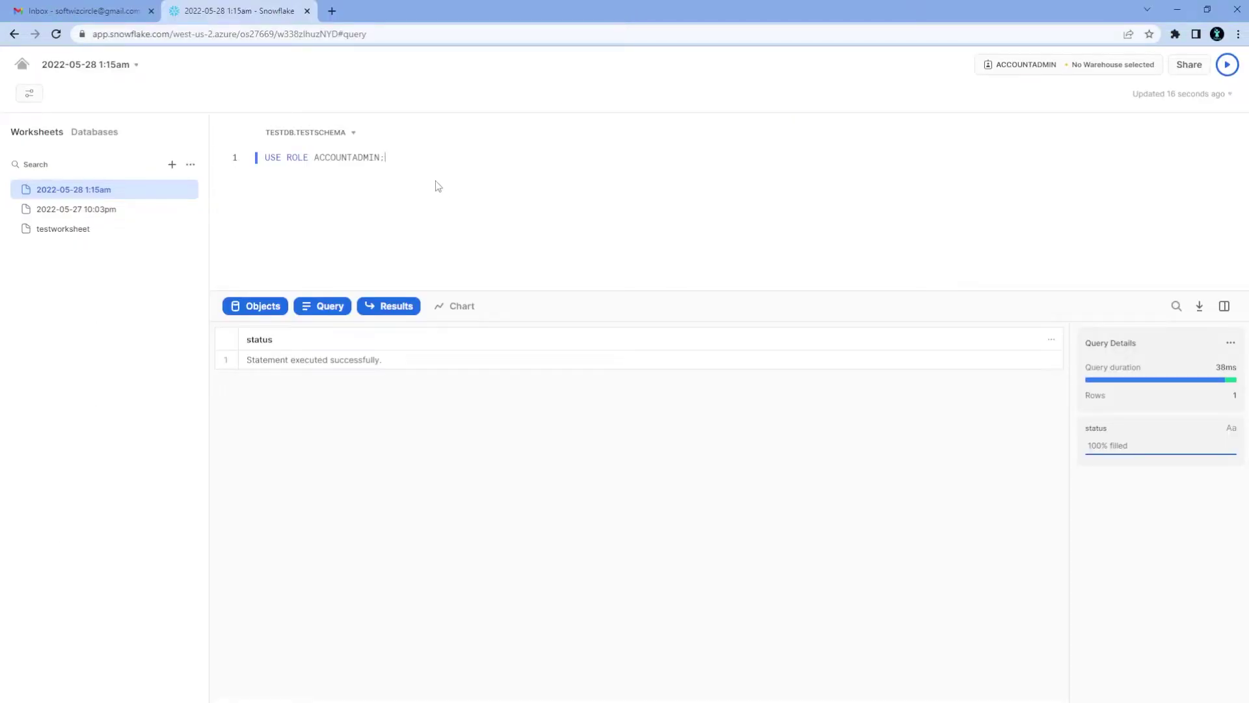
{"action": "key", "text": "Return"}
{"action": "type", "text": "CREATE OR REPLACE ROLE purview_reader;"}
{"action": "left_click", "coordinate": [1226, 65]}
Step: Copy and run the GRANT ROLE purview_reader TO ROLE sysadmin statement, then return to the worksheets list
{"action": "key", "text": "alt+Tab"}
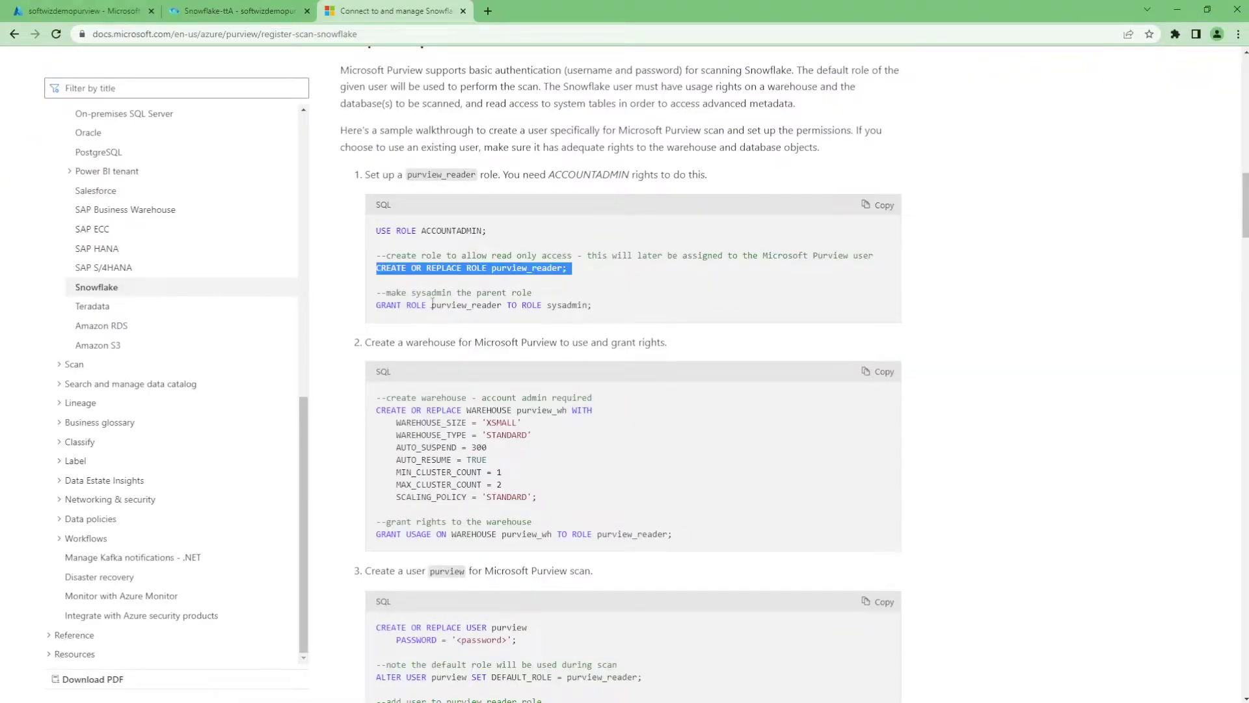
{"action": "triple_click", "coordinate": [434, 306]}
{"action": "key", "text": "ctrl+c"}
{"action": "key", "text": "alt+Tab"}
{"action": "key", "text": "ctrl+Return"}
{"action": "key", "text": "Return"}
{"action": "key", "text": "Return"}
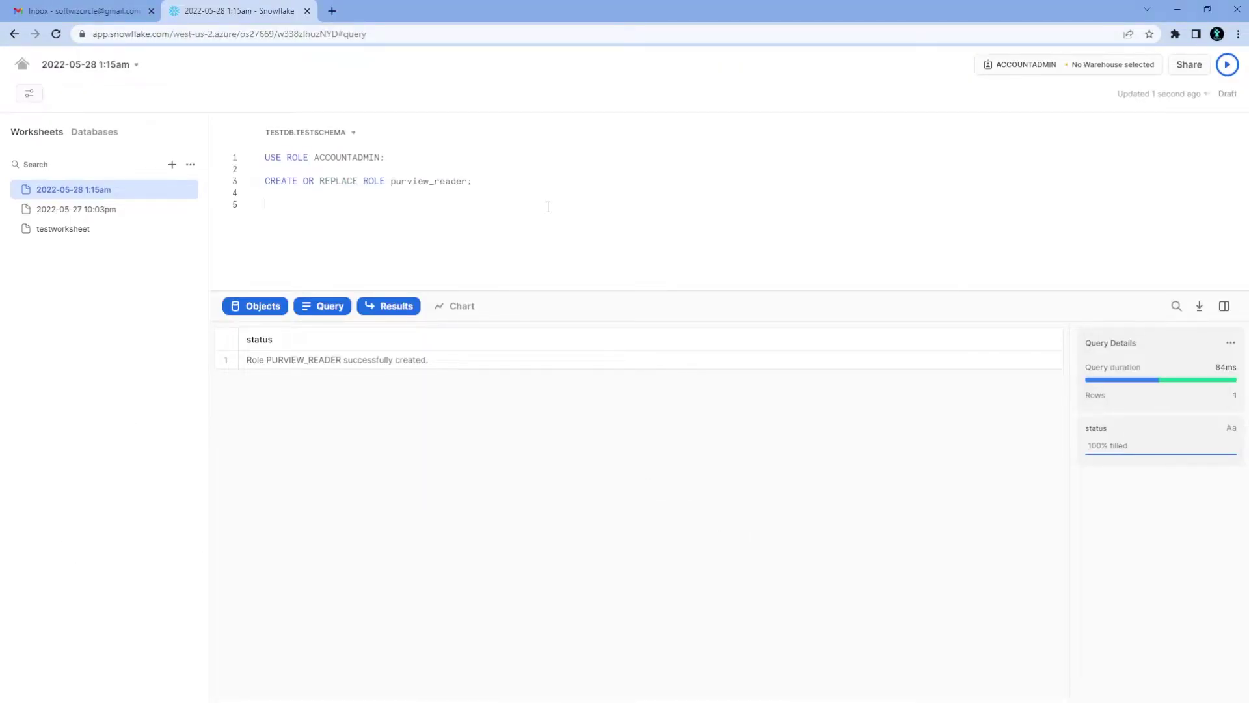
{"action": "key", "text": "ctrl+v"}
{"action": "left_click", "coordinate": [1226, 64]}
{"action": "key", "text": "alt+Tab"}
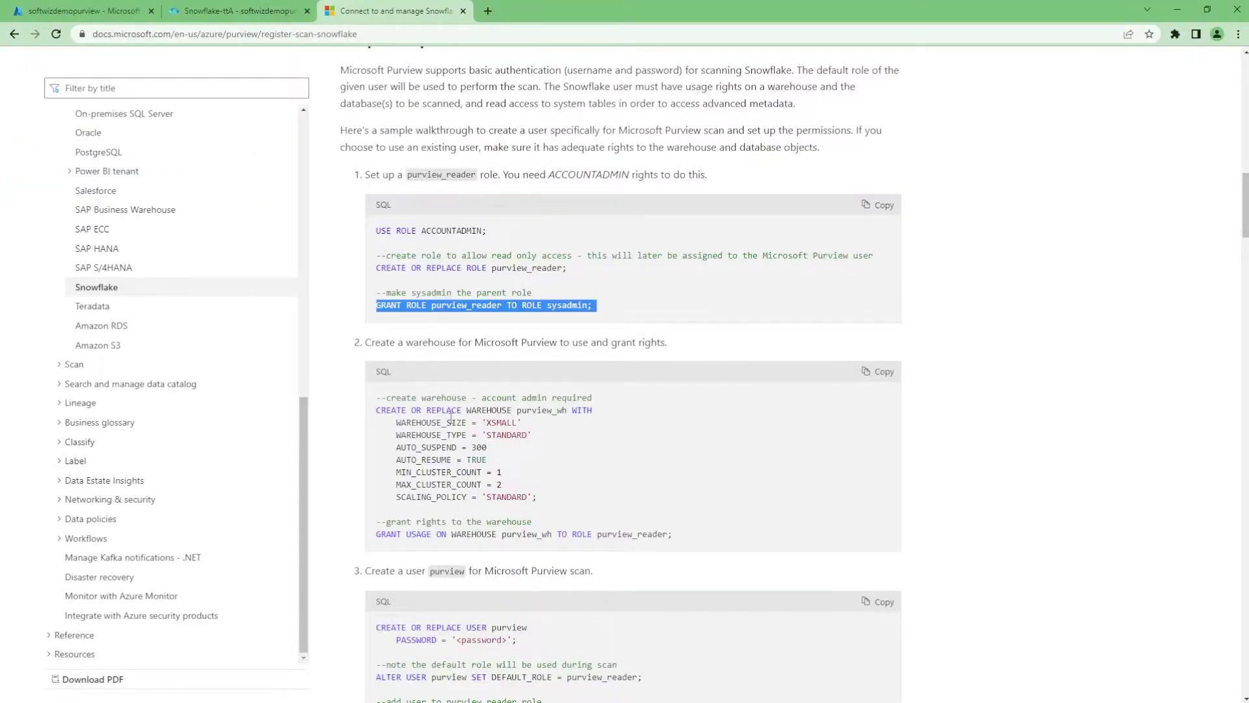
{"action": "scroll", "coordinate": [451, 417], "scroll_direction": "down", "scroll_amount": 1}
{"action": "key", "text": "alt+Tab"}
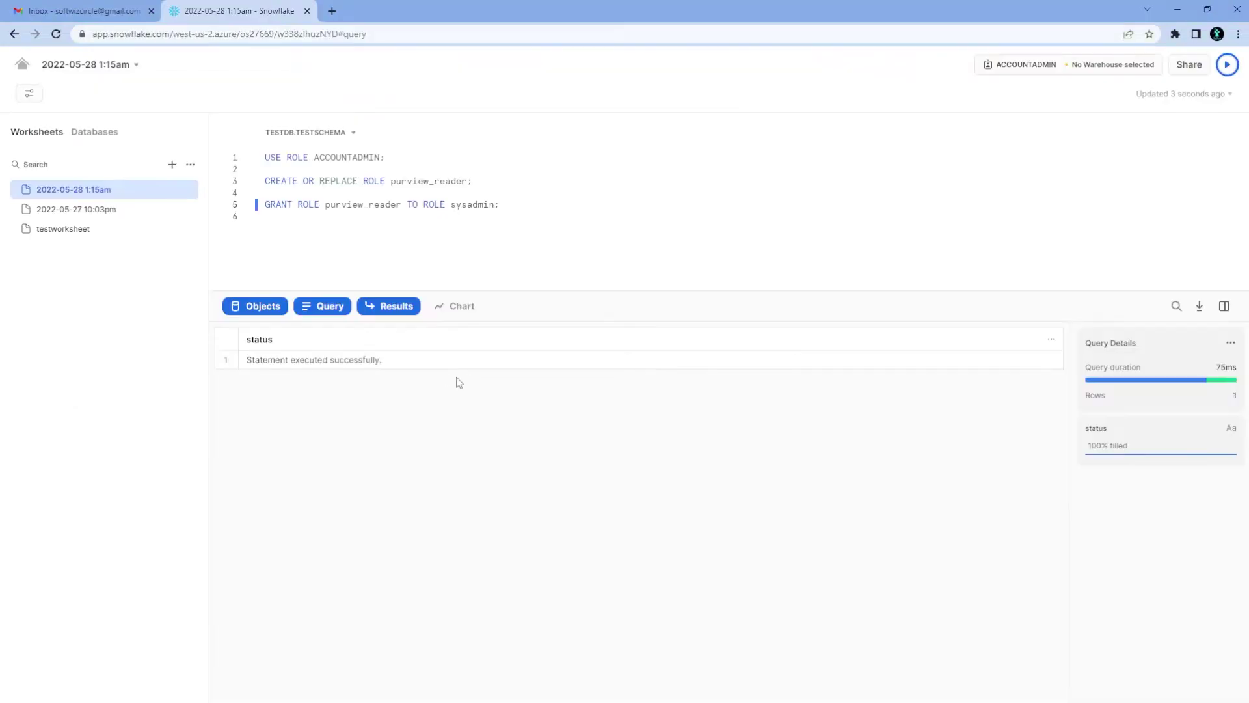
{"action": "left_click", "coordinate": [20, 68]}
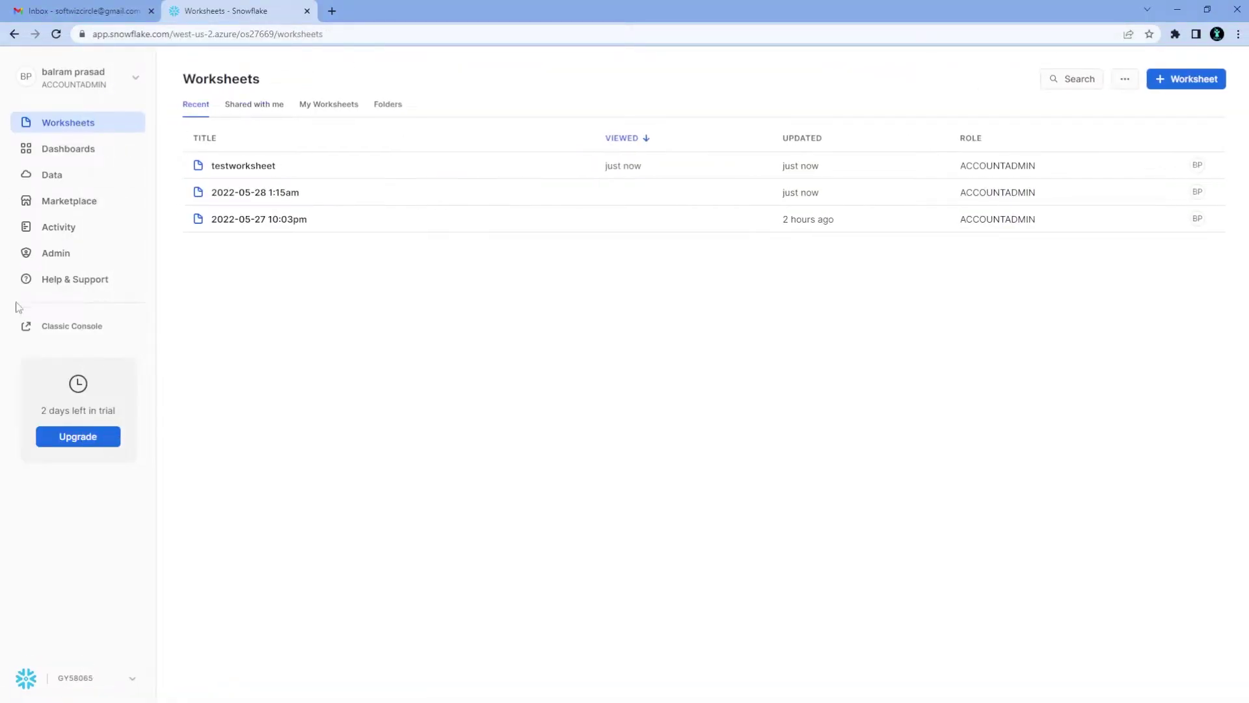
Step: Check the warehouses page (only COMPUTE_WH), cancel a new warehouse, and open testworksheet
{"action": "left_click", "coordinate": [56, 255]}
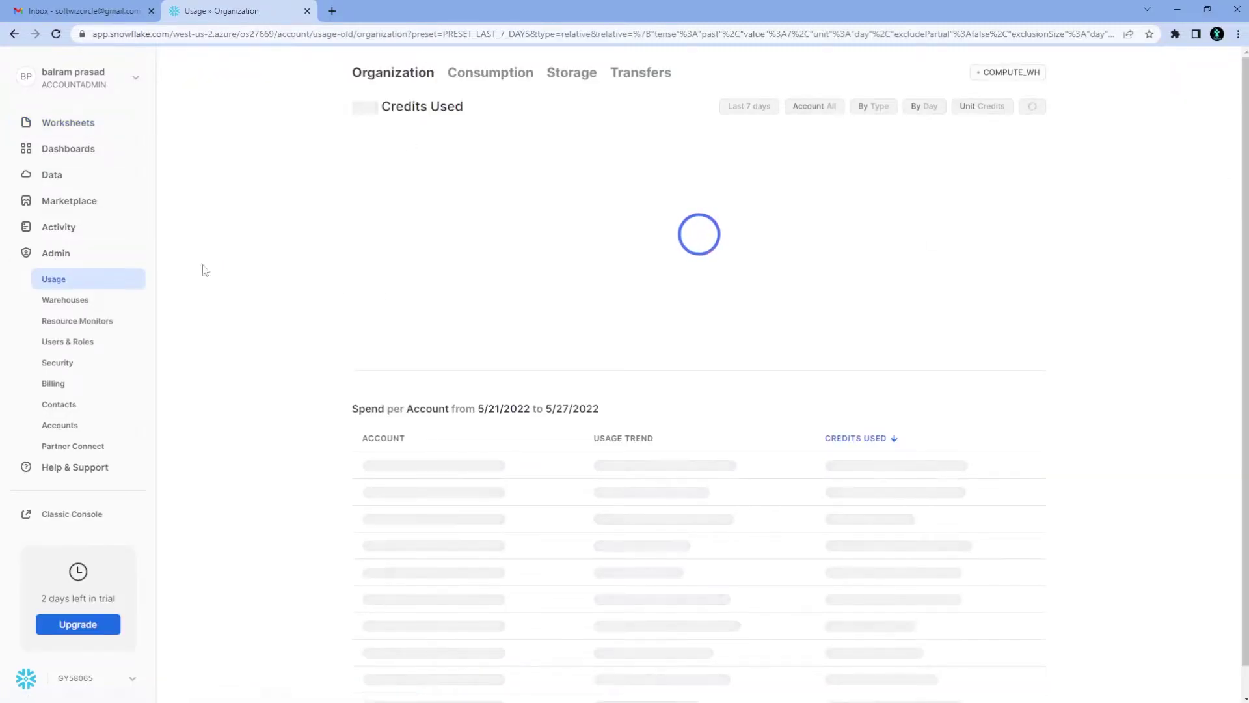
{"action": "left_click", "coordinate": [65, 300]}
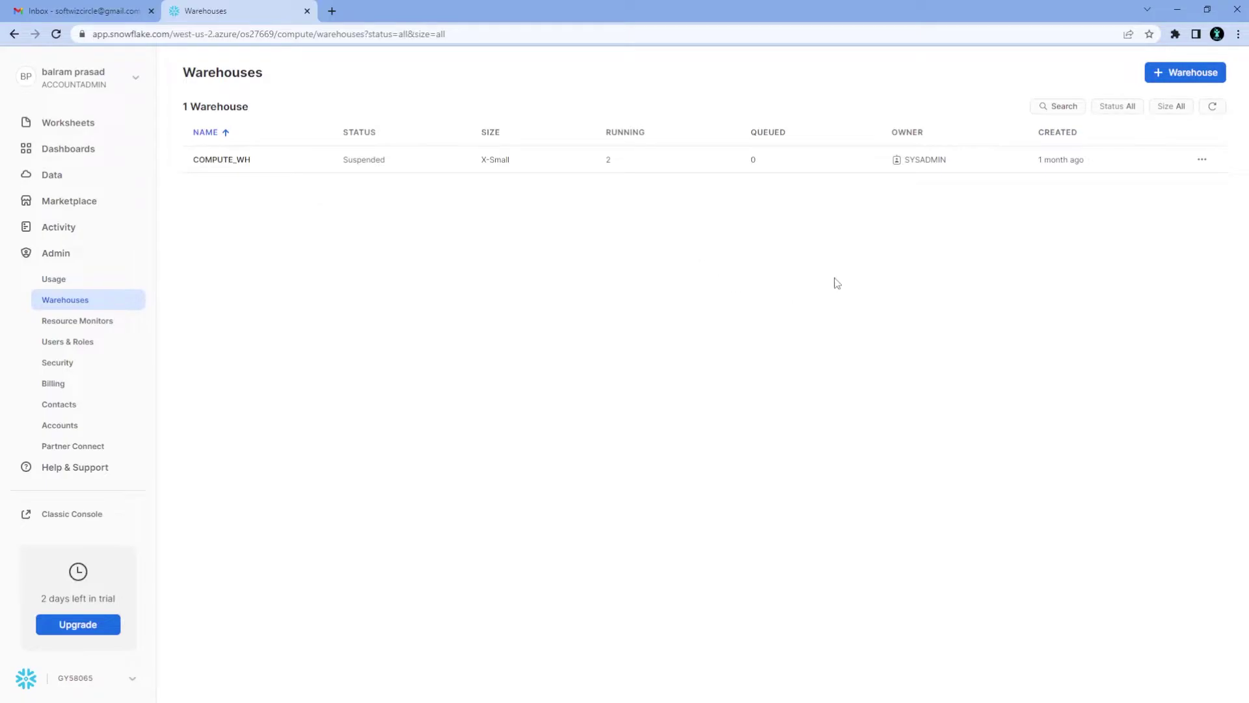
{"action": "left_click", "coordinate": [1188, 80]}
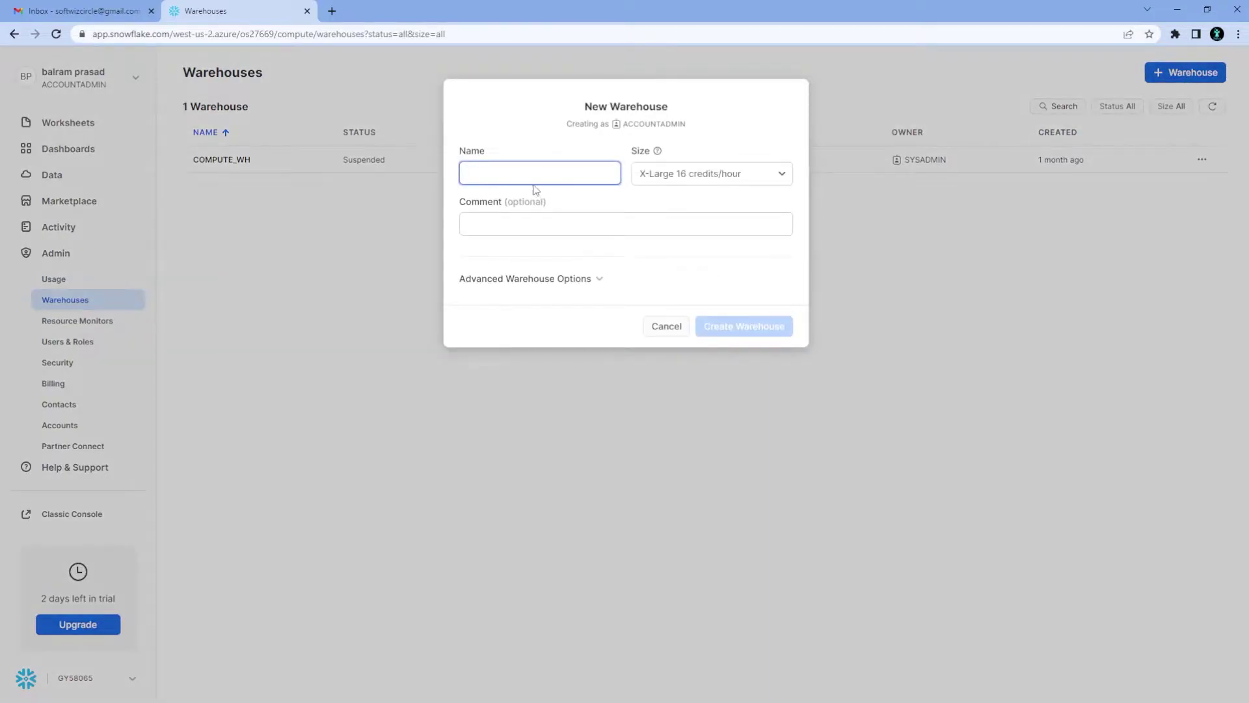
{"action": "left_click", "coordinate": [666, 327]}
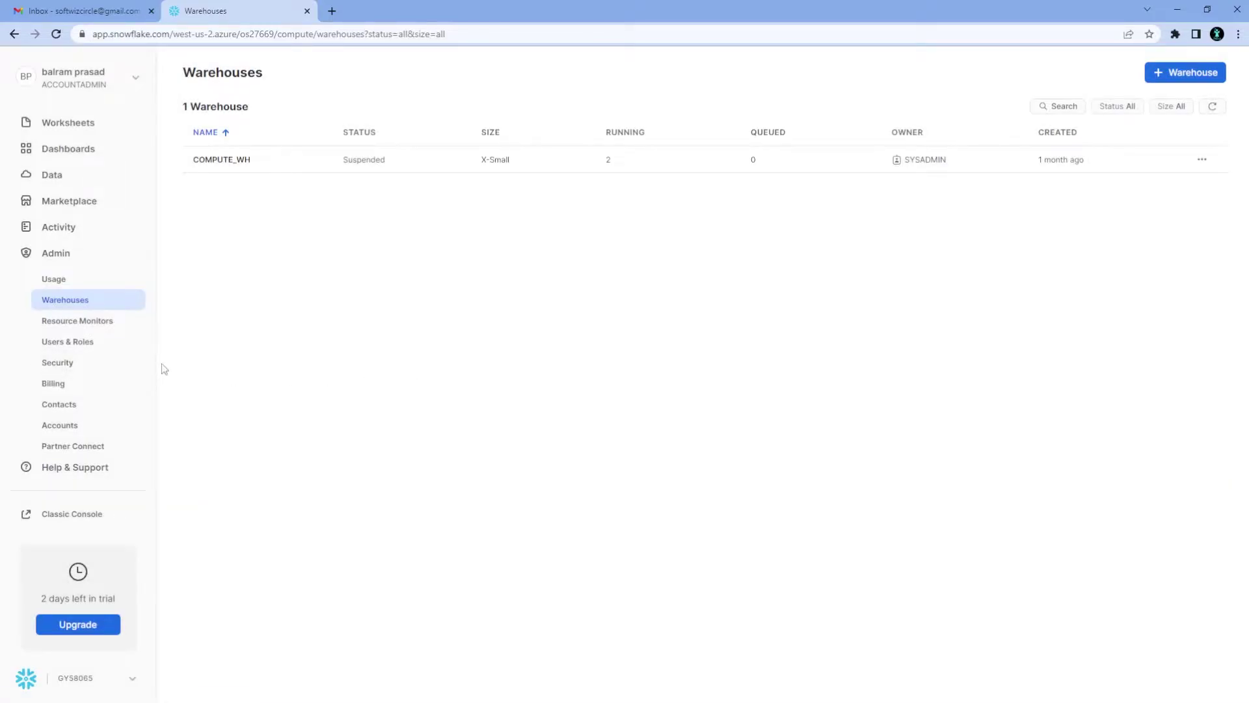
{"action": "left_click", "coordinate": [76, 124]}
{"action": "left_click", "coordinate": [263, 170]}
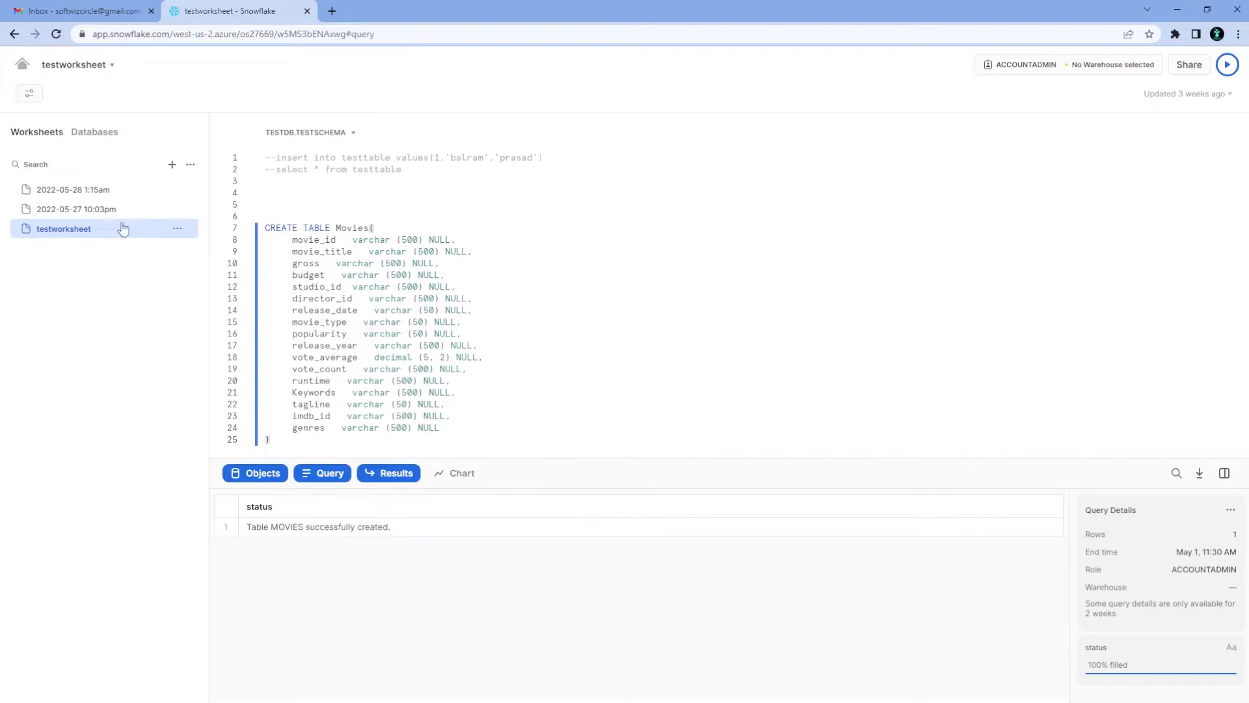
Step: Paste the docs' GRANT USAGE ON WAREHOUSE statement onto line 7 of the 1:15am worksheet
{"action": "left_click", "coordinate": [75, 189]}
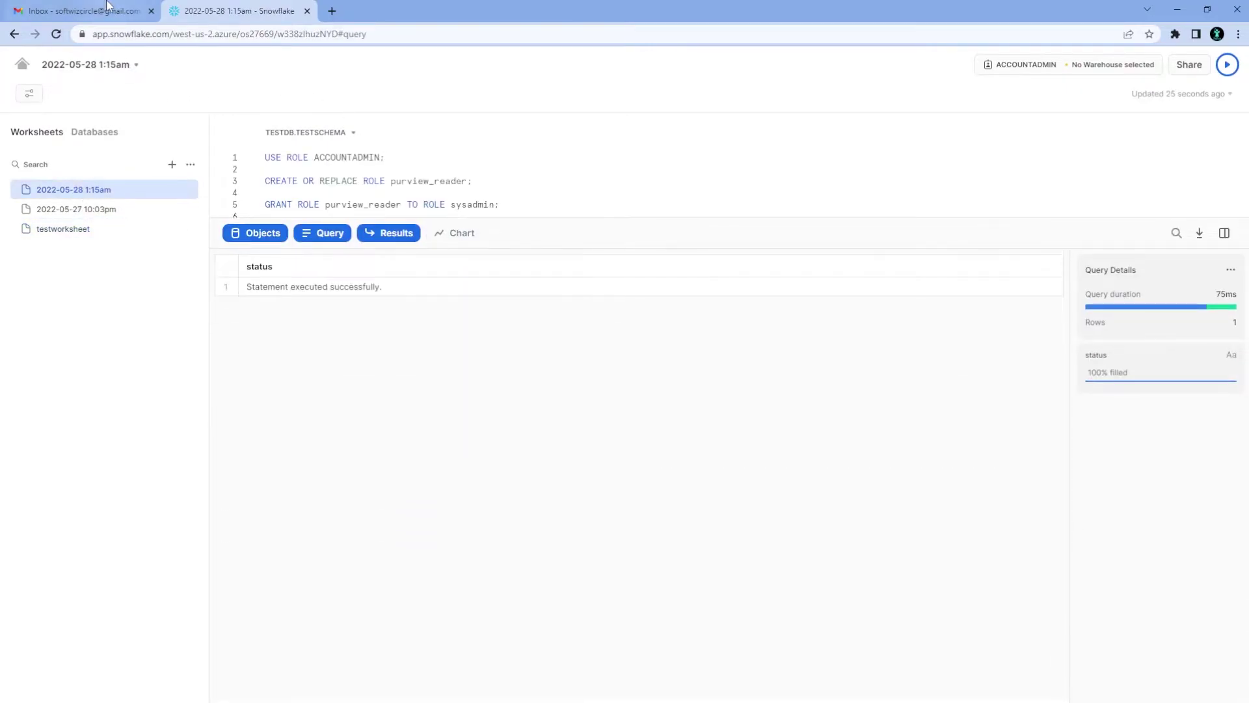
{"action": "key", "text": "alt+Tab"}
{"action": "scroll", "coordinate": [436, 437], "scroll_direction": "down", "scroll_amount": 1}
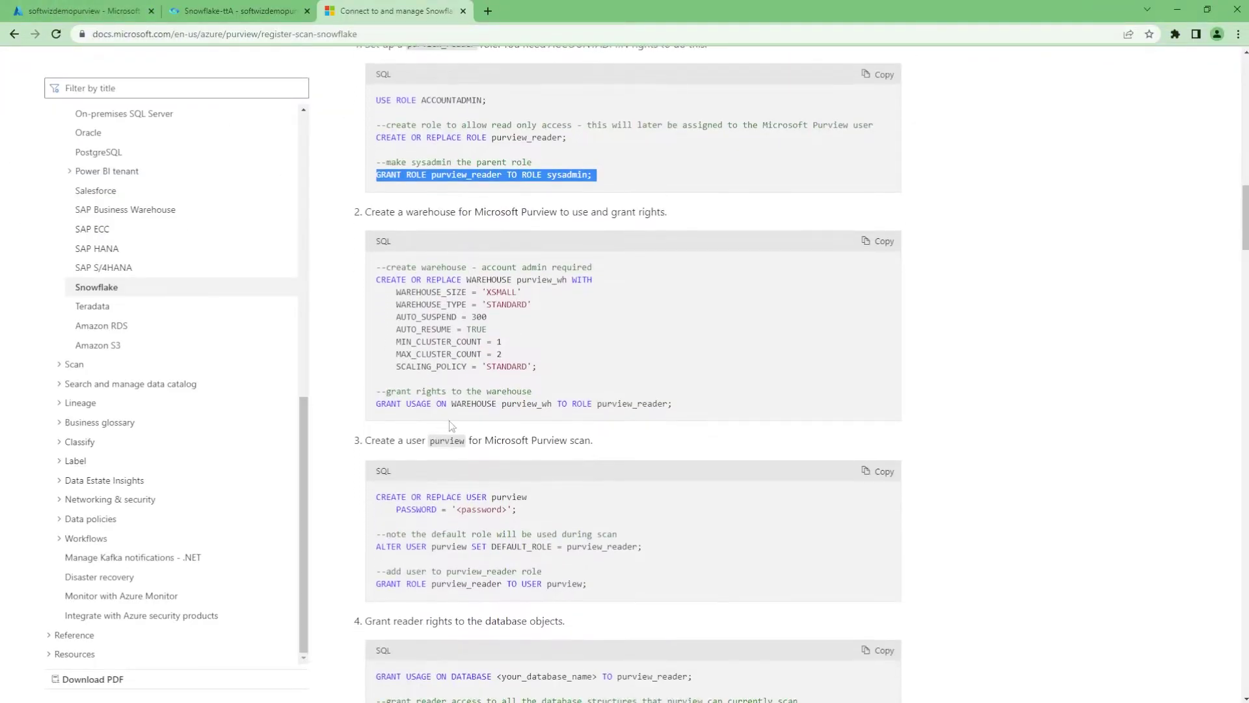
{"action": "triple_click", "coordinate": [471, 403]}
{"action": "key", "text": "ctrl+c"}
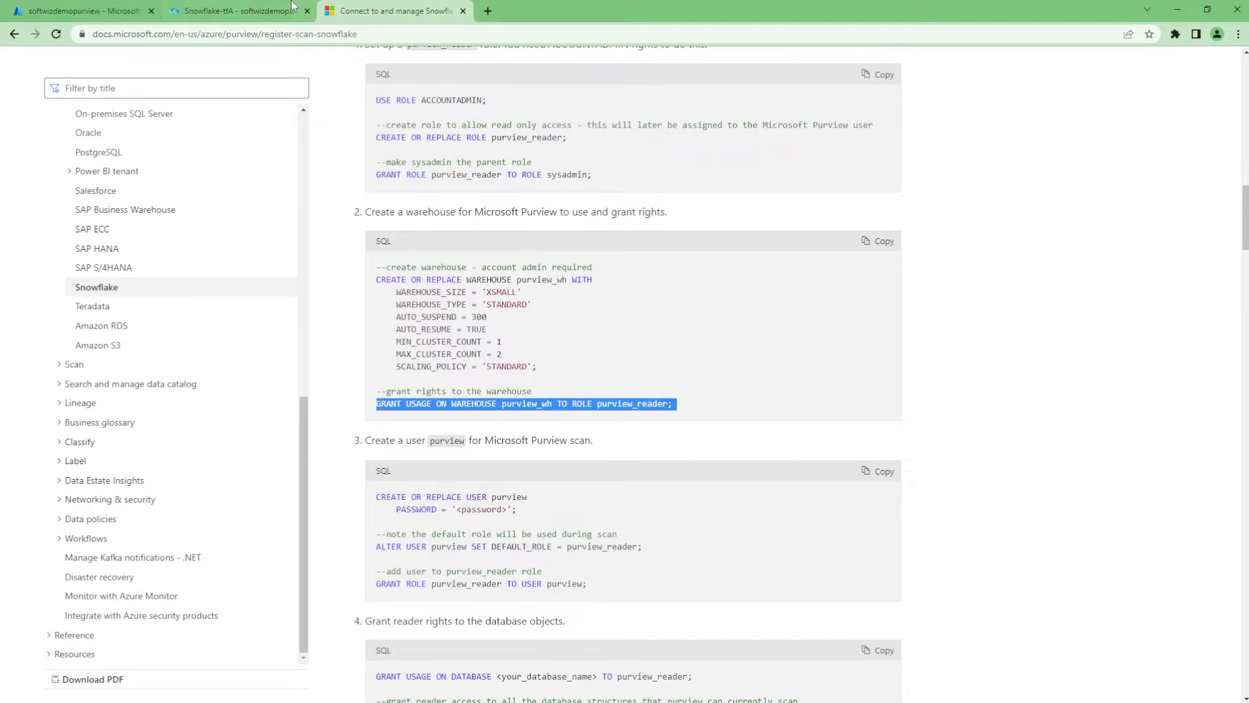
{"action": "key", "text": "alt+Tab"}
{"action": "scroll", "coordinate": [524, 184], "scroll_direction": "down", "scroll_amount": 1}
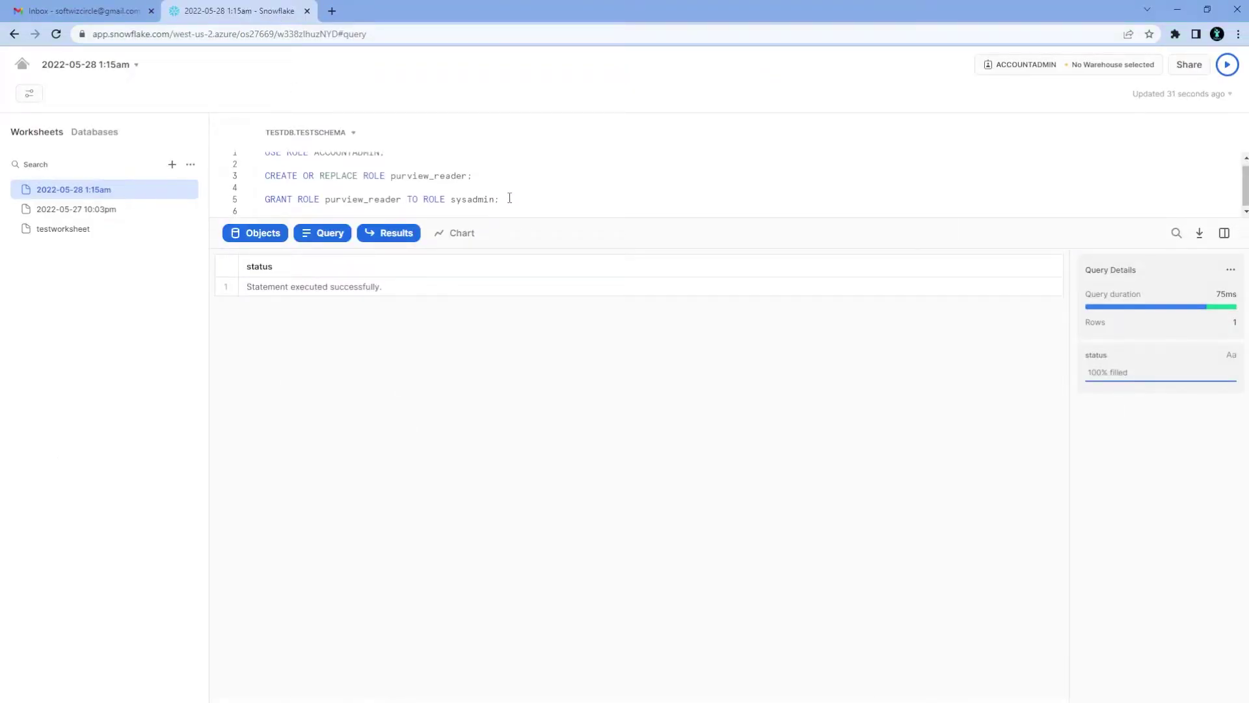
{"action": "key", "text": "Return"}
{"action": "key", "text": "Return"}
{"action": "key", "text": "ctrl+v"}
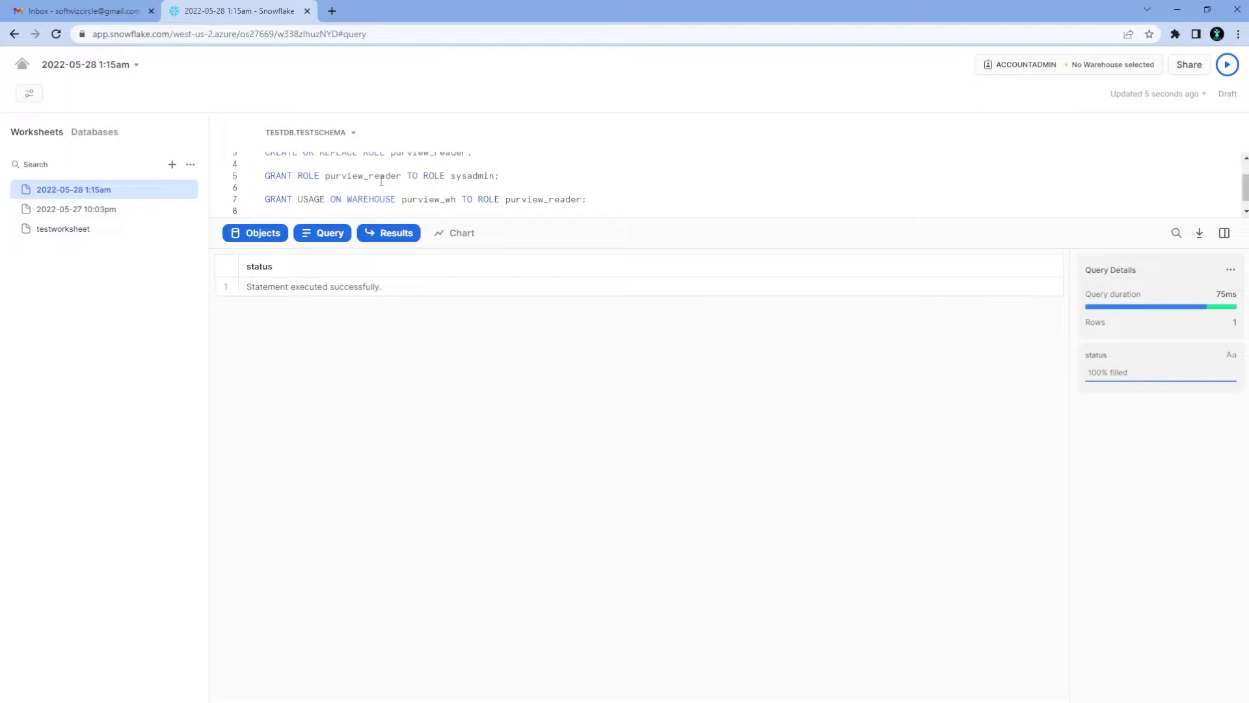
Step: Open the 1:15am worksheet's address in a second browser tab
{"action": "double_click", "coordinate": [382, 176]}
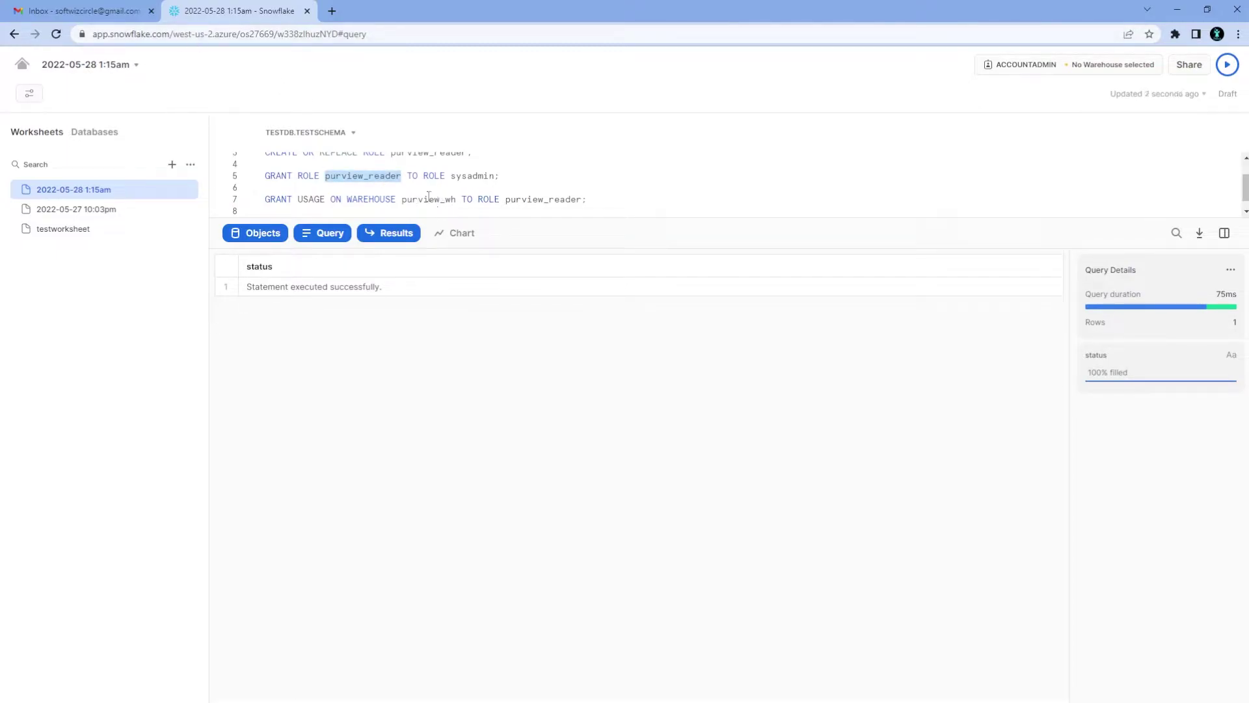
{"action": "left_click", "coordinate": [134, 34]}
{"action": "key", "text": "ctrl+c"}
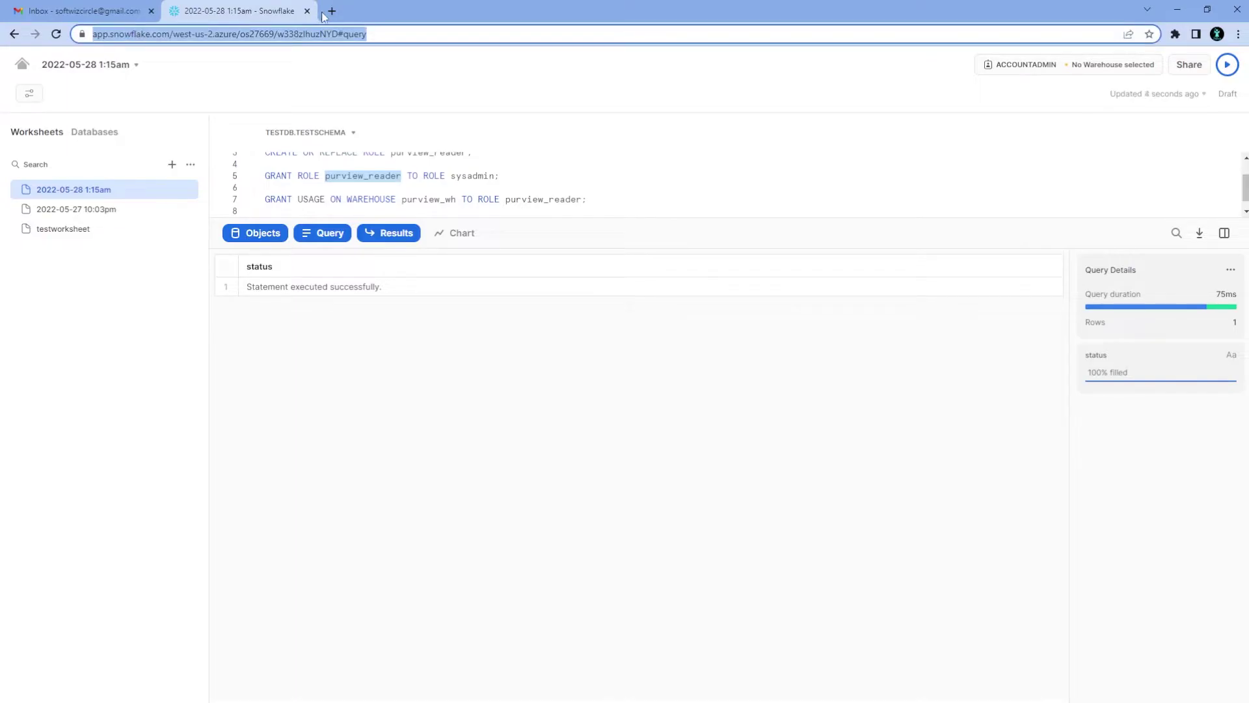
{"action": "left_click", "coordinate": [331, 11]}
{"action": "key", "text": "ctrl+v"}
{"action": "key", "text": "Return"}
{"action": "left_click", "coordinate": [280, 10]}
{"action": "left_click", "coordinate": [384, 8]}
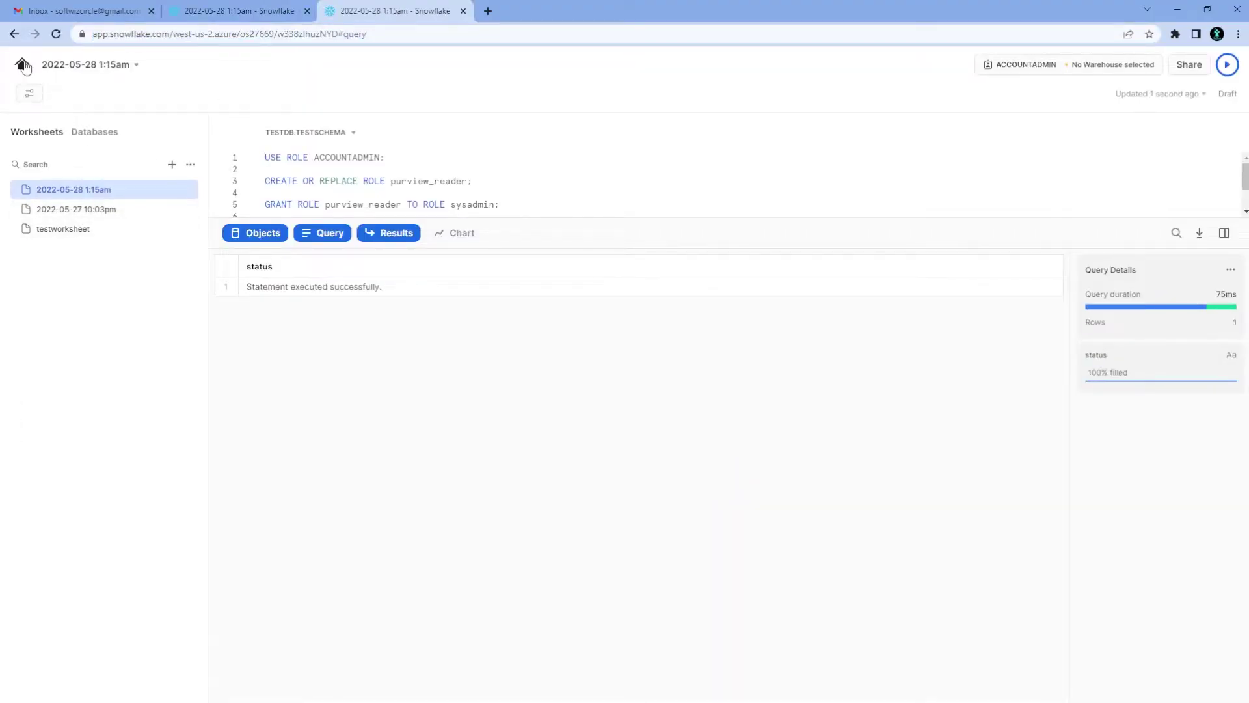
Step: Copy COMPUTE_WH from the warehouses list and paste it over purview_wh on line 7
{"action": "left_click", "coordinate": [24, 66]}
{"action": "left_click", "coordinate": [70, 259]}
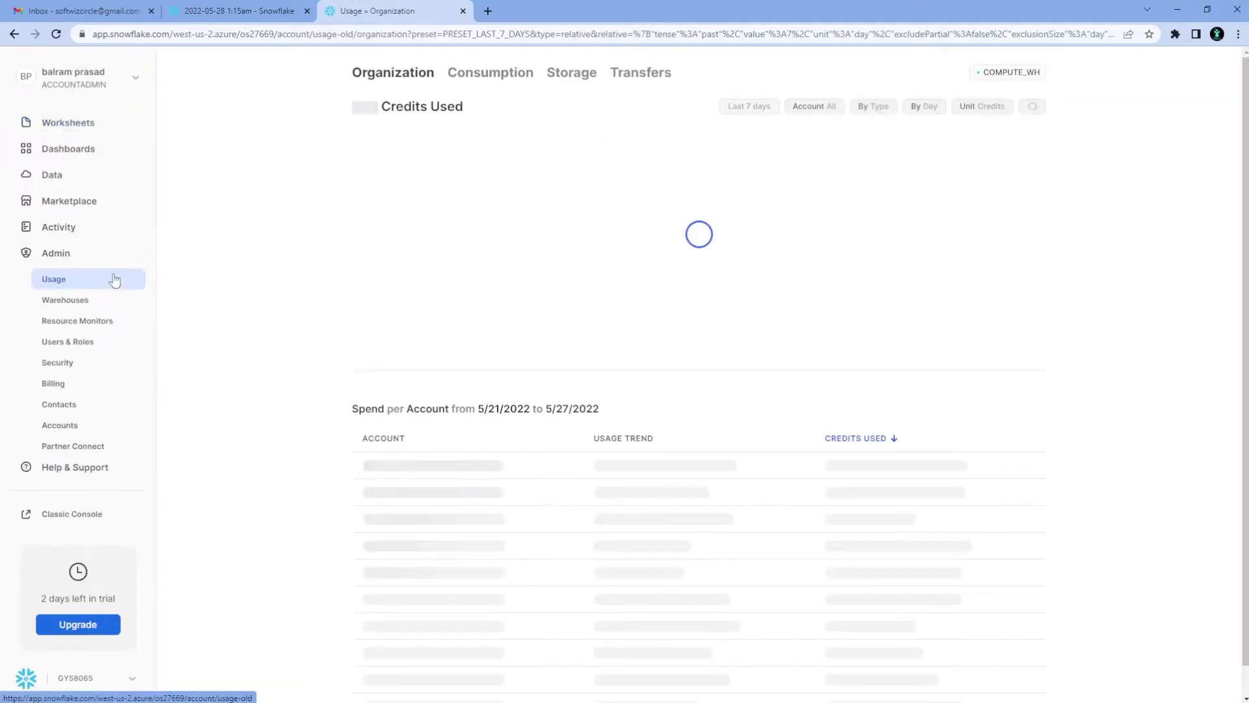
{"action": "left_click", "coordinate": [77, 300]}
{"action": "left_click", "coordinate": [217, 159]}
{"action": "double_click", "coordinate": [242, 72]}
{"action": "key", "text": "ctrl+c"}
{"action": "left_click", "coordinate": [239, 10]}
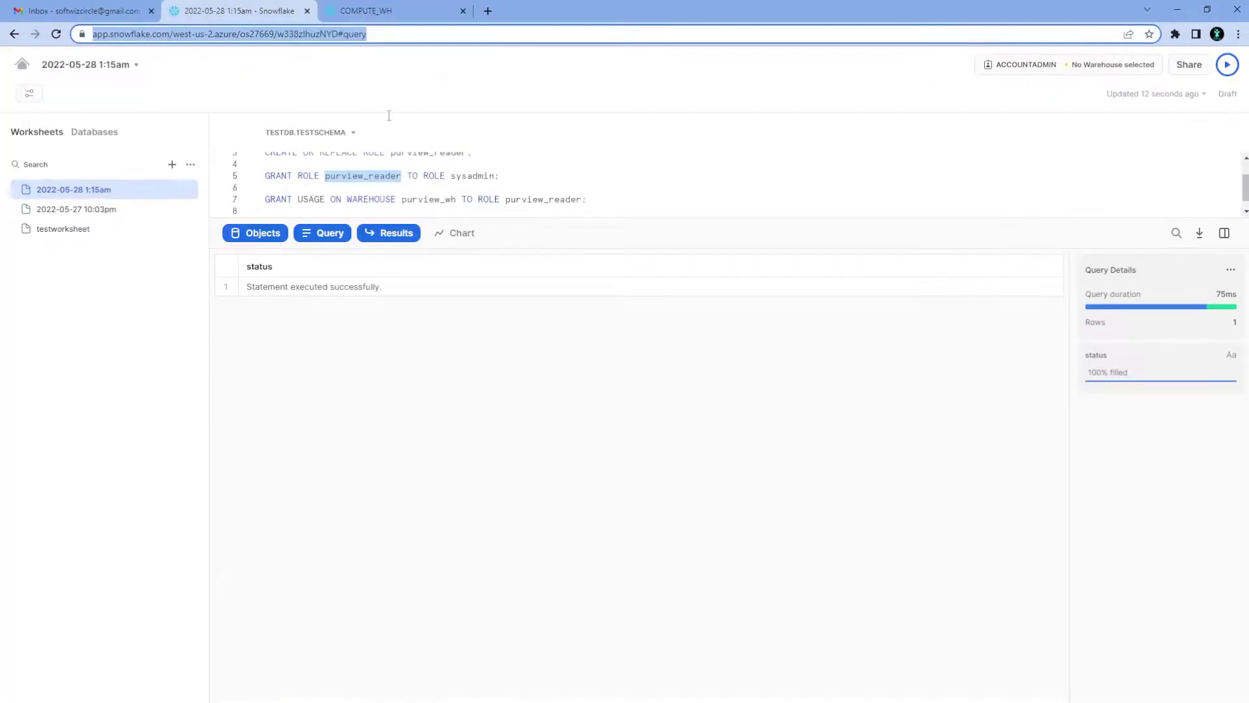
{"action": "double_click", "coordinate": [422, 199]}
{"action": "key", "text": "ctrl+v"}
Step: Run the COMPUTE_WH usage grant on line 7 and copy the docs' CREATE USER code block
{"action": "left_click_drag", "start_coordinate": [441, 198], "coordinate": [249, 207]}
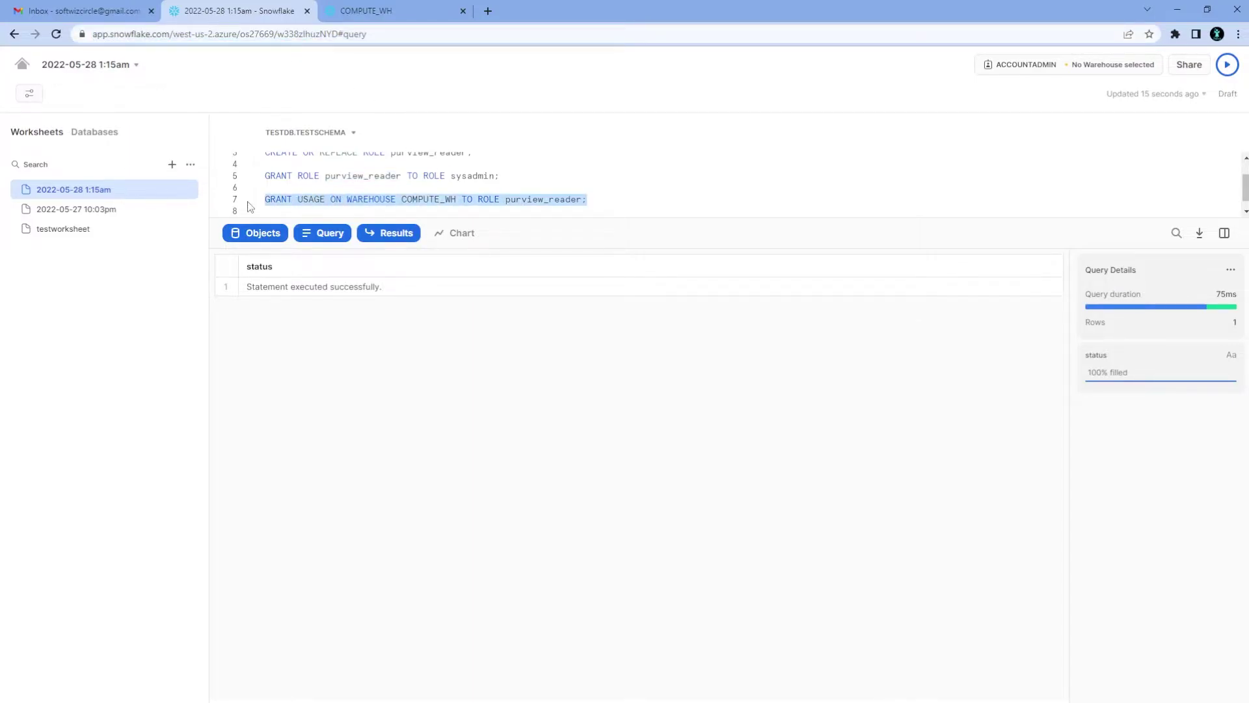
{"action": "left_click", "coordinate": [1227, 64]}
{"action": "key", "text": "alt+Tab"}
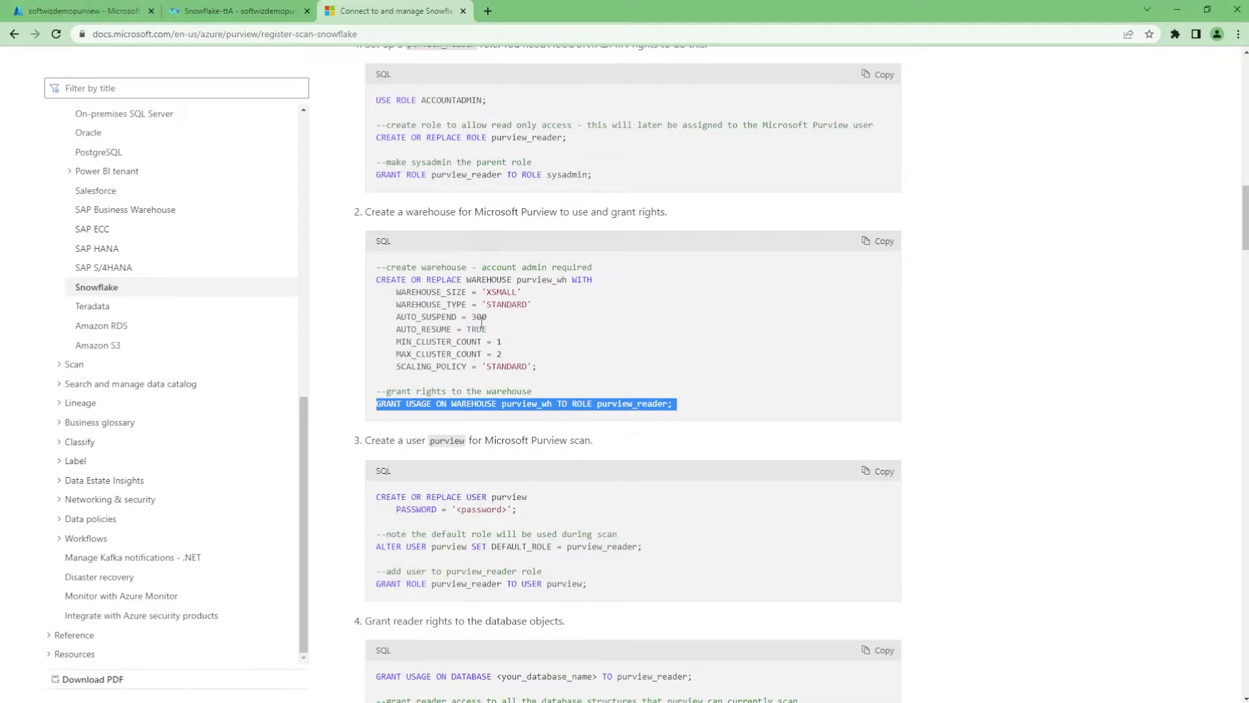
{"action": "scroll", "coordinate": [484, 350], "scroll_direction": "down", "scroll_amount": 4}
{"action": "scroll", "coordinate": [484, 350], "scroll_direction": "down", "scroll_amount": 2}
{"action": "left_click_drag", "start_coordinate": [532, 255], "coordinate": [374, 242]}
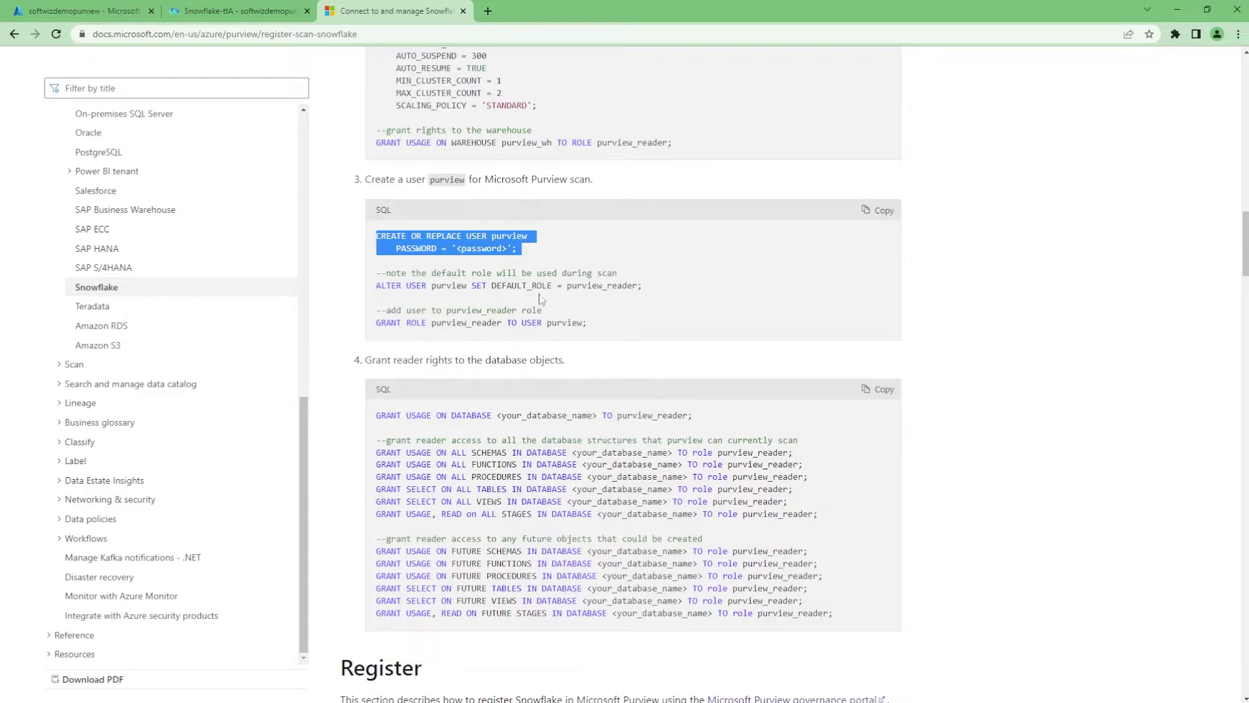
{"action": "left_click_drag", "start_coordinate": [615, 325], "coordinate": [377, 242]}
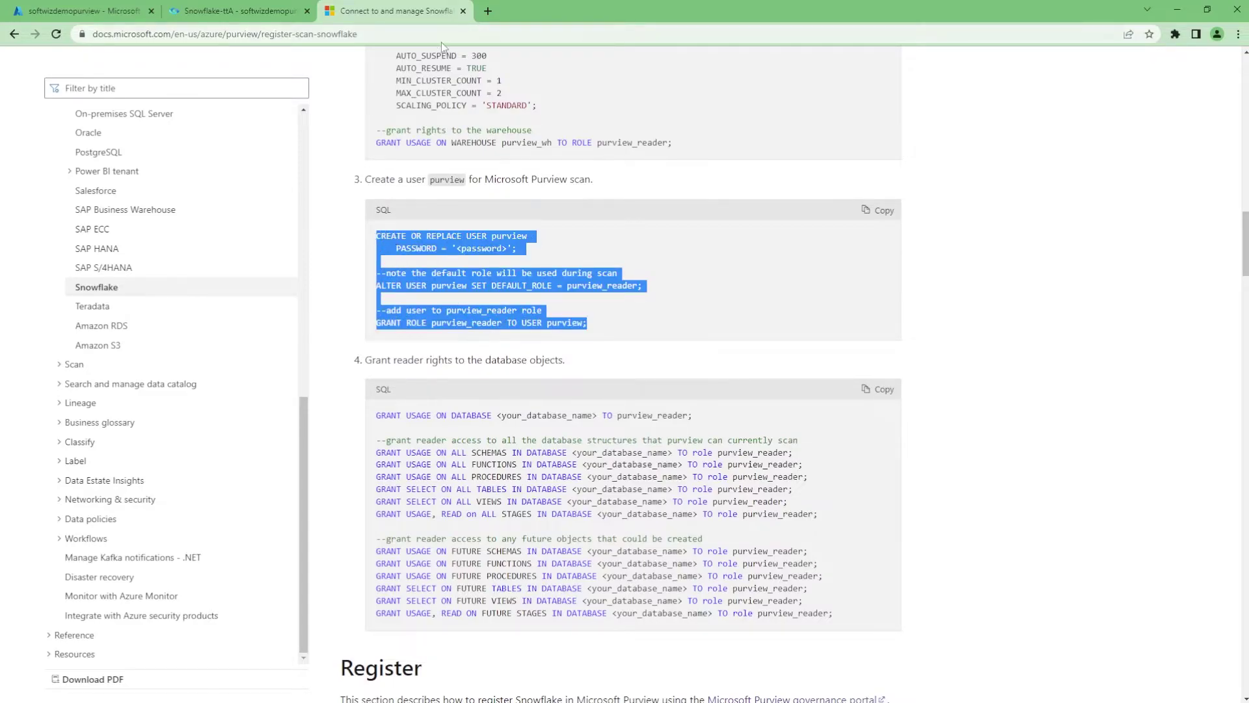
{"action": "key", "text": "alt+Tab"}
Step: Add the create-user block to the worksheet and replace the <password> placeholder with a password
{"action": "left_click", "coordinate": [631, 200]}
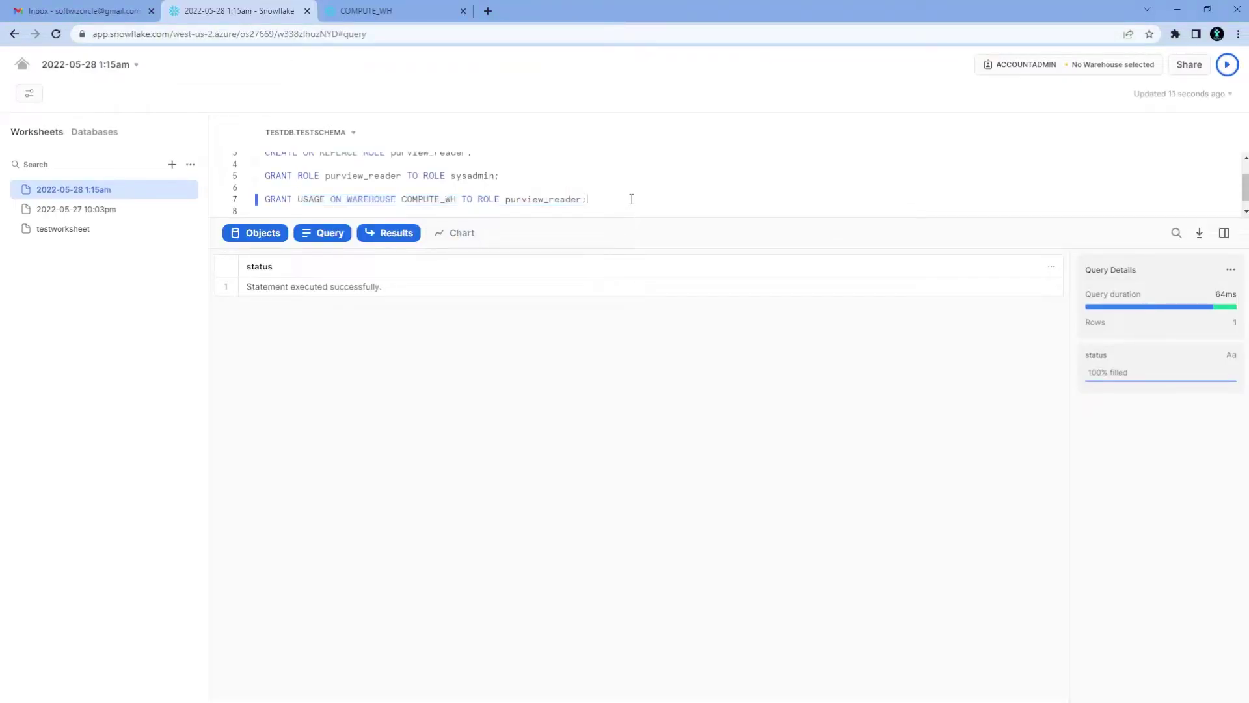
{"action": "scroll", "coordinate": [633, 199], "scroll_direction": "down", "scroll_amount": 3}
{"action": "scroll", "coordinate": [388, 188], "scroll_direction": "up", "scroll_amount": 1}
{"action": "scroll", "coordinate": [388, 188], "scroll_direction": "up", "scroll_amount": 2}
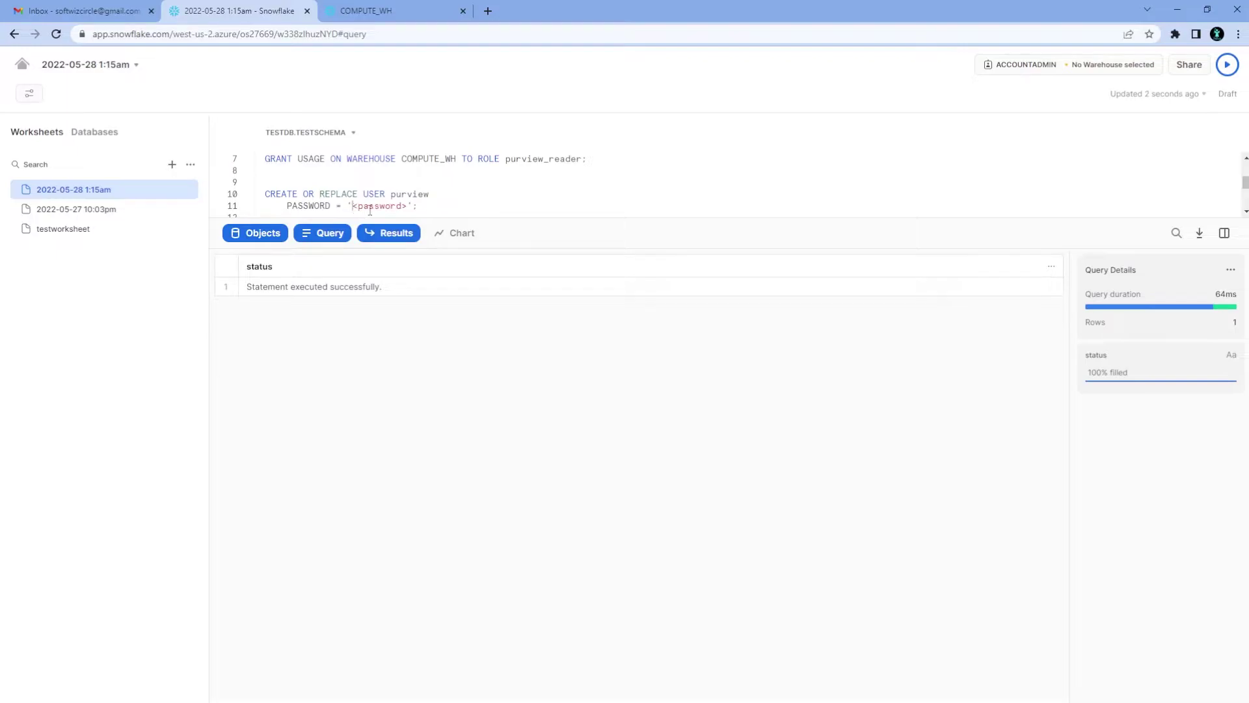
{"action": "left_click", "coordinate": [406, 206], "text": "shift"}
{"action": "scroll", "coordinate": [483, 197], "scroll_direction": "down", "scroll_amount": 2}
{"action": "scroll", "coordinate": [480, 157], "scroll_direction": "up", "scroll_amount": 2}
Step: Create the purview user, set purview_reader as its default role, and select the GRANT ROLE statement
{"action": "left_click_drag", "start_coordinate": [457, 206], "coordinate": [264, 194]}
{"action": "left_click", "coordinate": [1226, 65]}
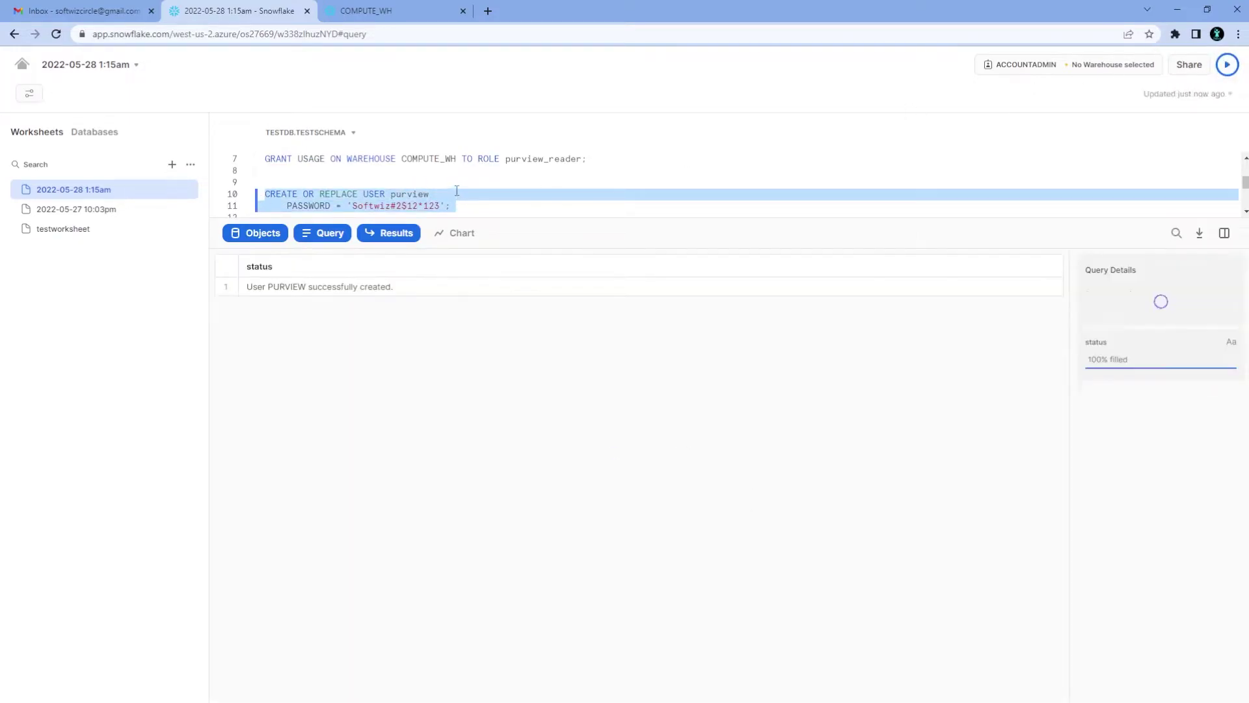
{"action": "scroll", "coordinate": [469, 188], "scroll_direction": "down", "scroll_amount": 2}
{"action": "left_click_drag", "start_coordinate": [569, 175], "coordinate": [264, 176]}
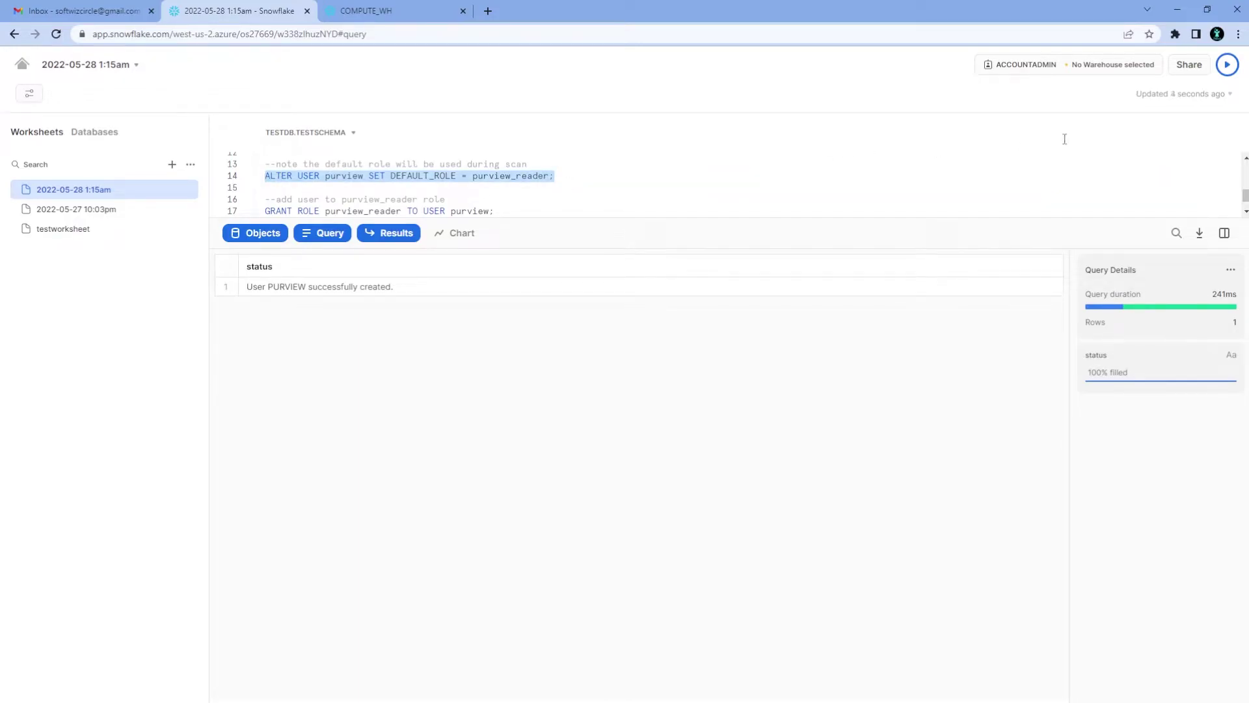
{"action": "left_click", "coordinate": [1227, 65]}
{"action": "scroll", "coordinate": [494, 191], "scroll_direction": "down", "scroll_amount": 1}
{"action": "left_click_drag", "start_coordinate": [494, 190], "coordinate": [257, 193]}
Step: Grant purview_reader to the purview user, then paste the docs' database reader GRANT block into the worksheet
{"action": "left_click", "coordinate": [1227, 64]}
{"action": "key", "text": "alt+Tab"}
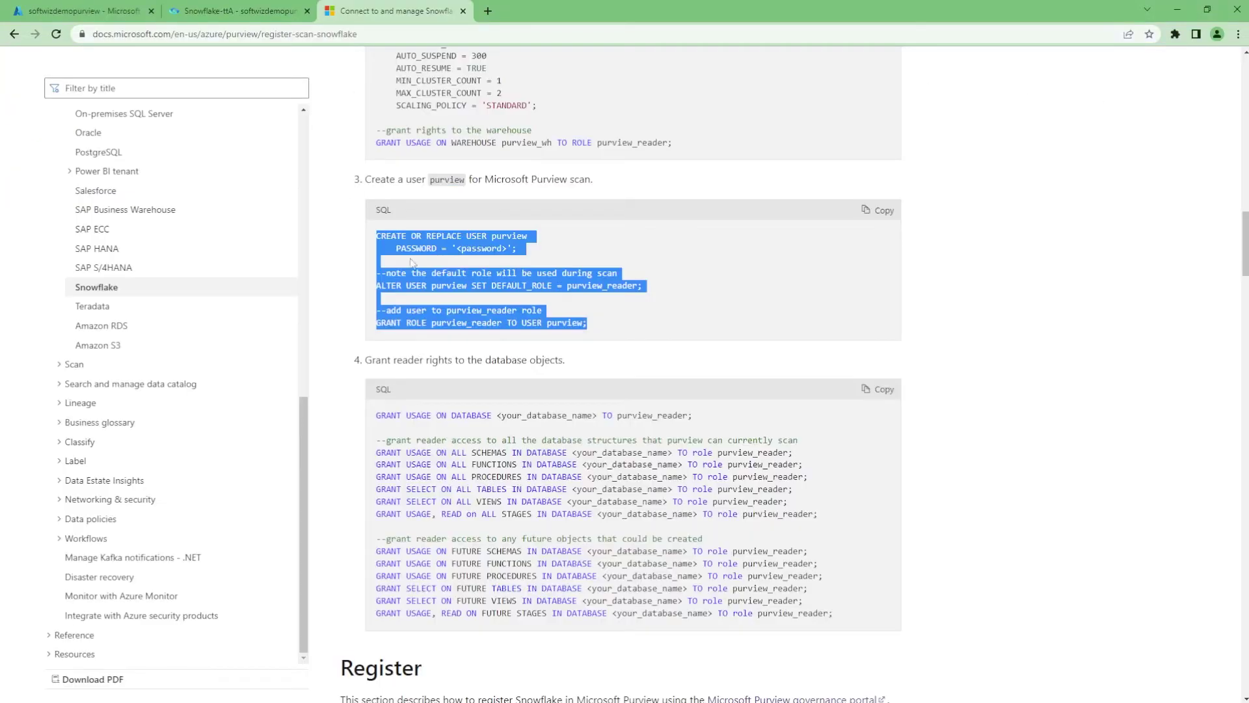
{"action": "scroll", "coordinate": [431, 284], "scroll_direction": "down", "scroll_amount": 2}
{"action": "triple_click", "coordinate": [431, 285]}
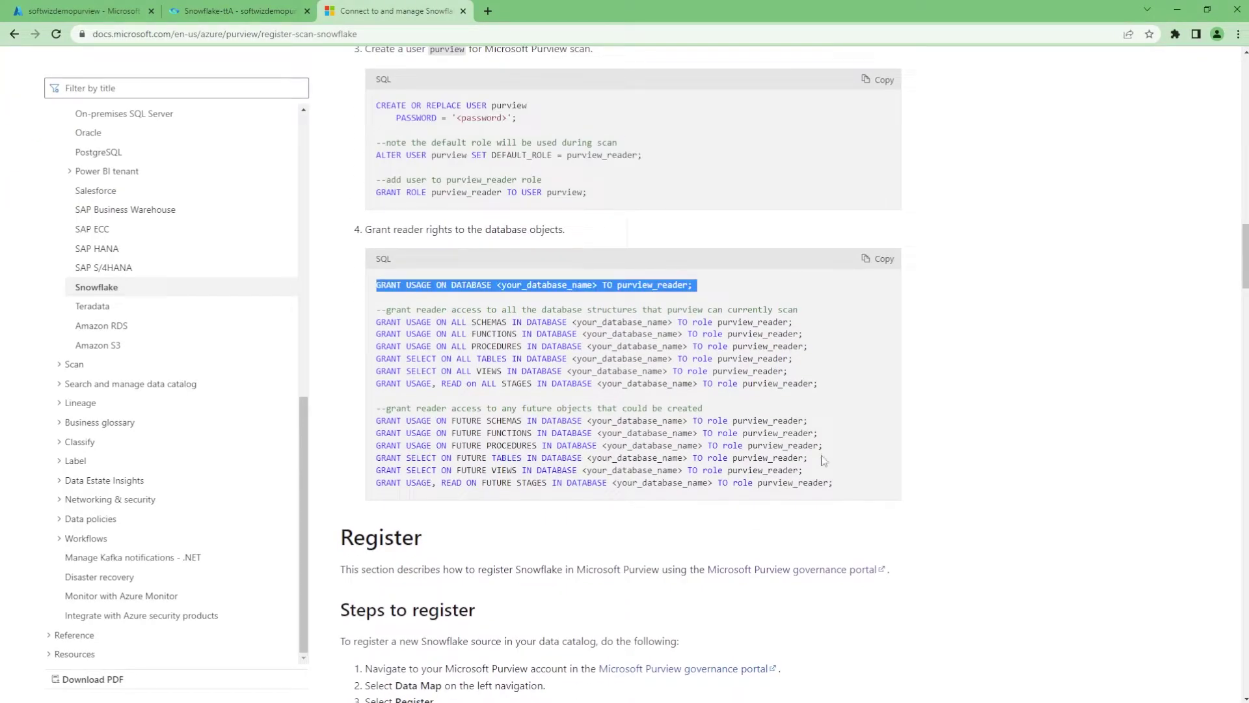
{"action": "left_click_drag", "start_coordinate": [837, 477], "coordinate": [842, 488]}
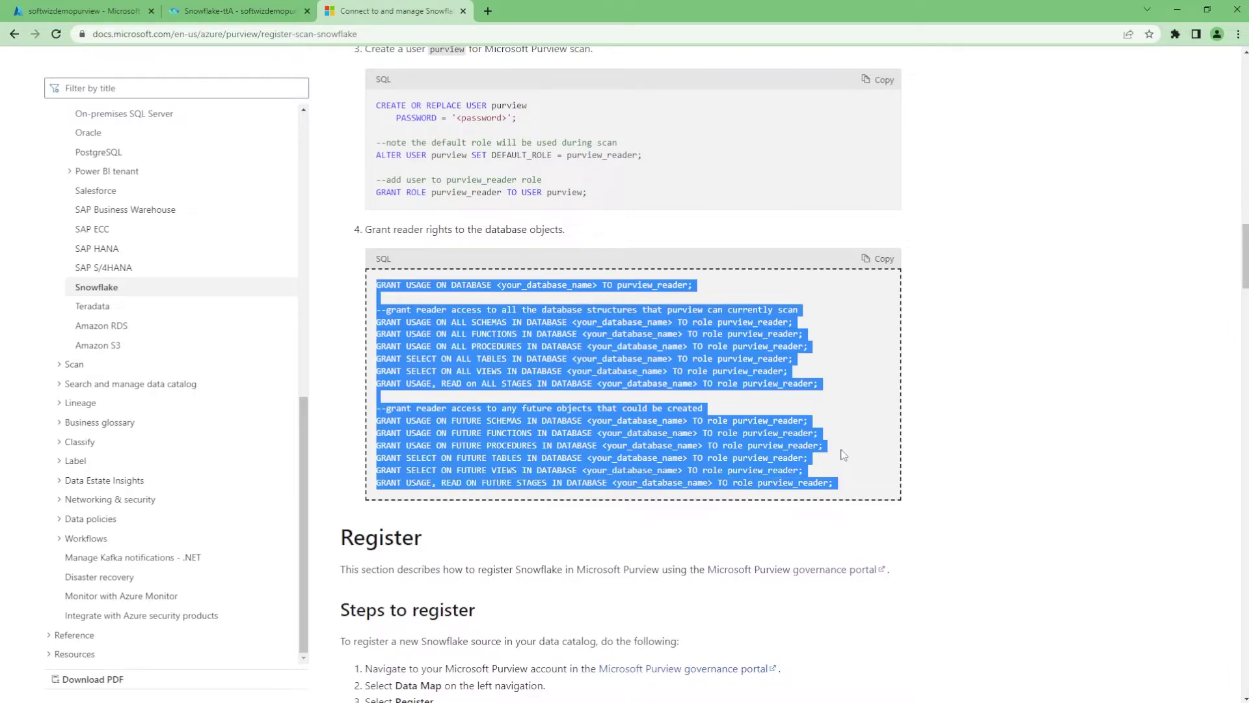
{"action": "key", "text": "alt+Tab"}
{"action": "left_click", "coordinate": [504, 207]}
{"action": "key", "text": "Return"}
{"action": "key", "text": "Return"}
{"action": "key", "text": "ctrl+v"}
{"action": "left_click_drag", "start_coordinate": [558, 243], "coordinate": [579, 498]}
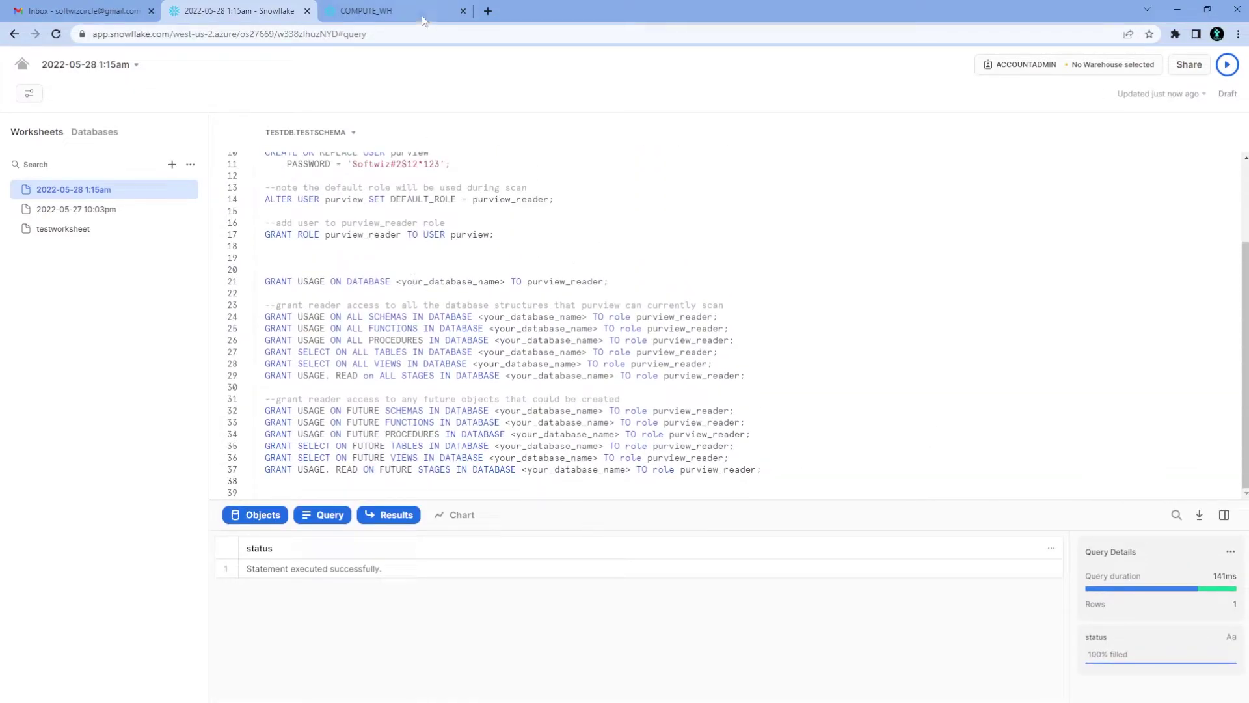
Step: Copy the TESTDB database name from the Snowflake databases list
{"action": "left_click", "coordinate": [423, 19]}
{"action": "left_click", "coordinate": [50, 174]}
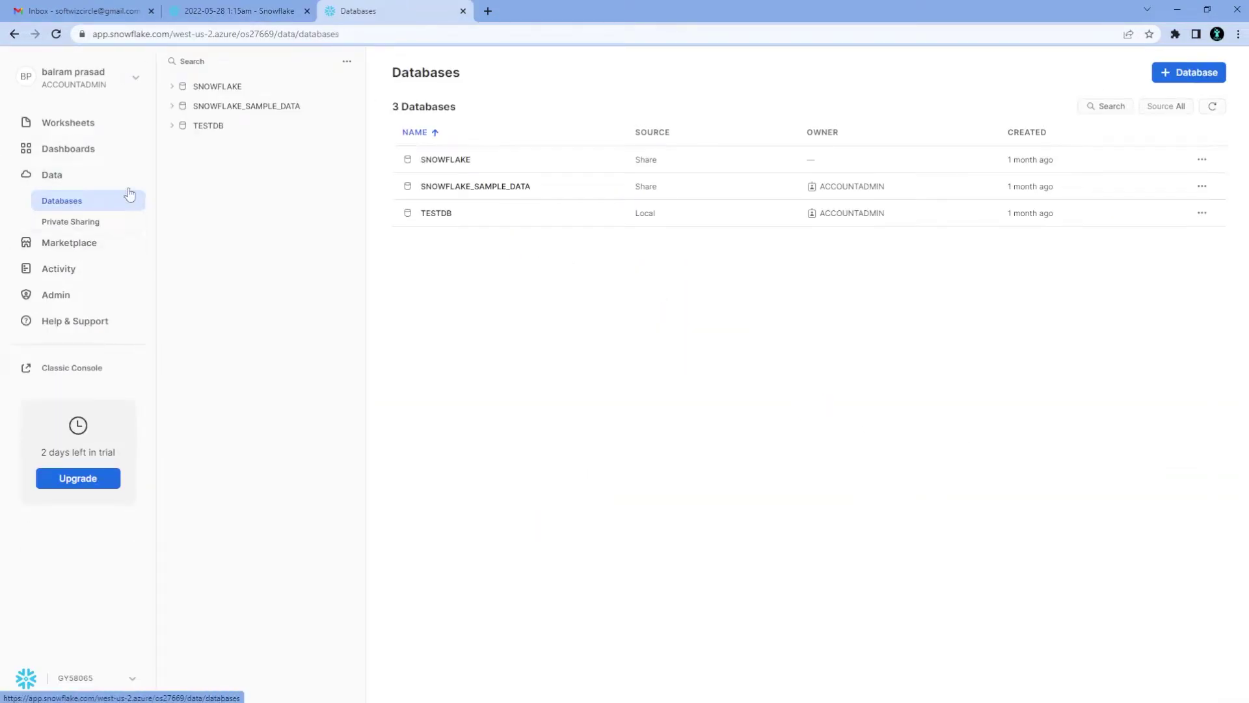
{"action": "left_click", "coordinate": [208, 125]}
{"action": "double_click", "coordinate": [449, 73]}
{"action": "key", "text": "ctrl+c"}
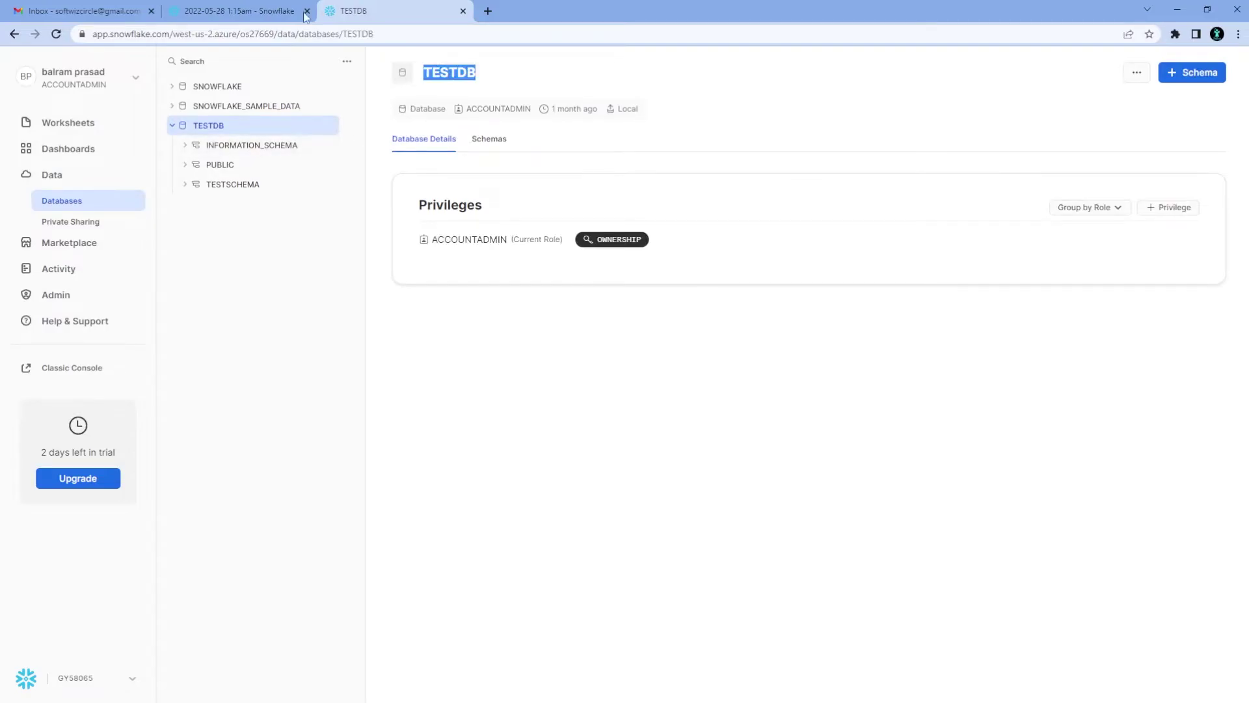
{"action": "left_click", "coordinate": [217, 8]}
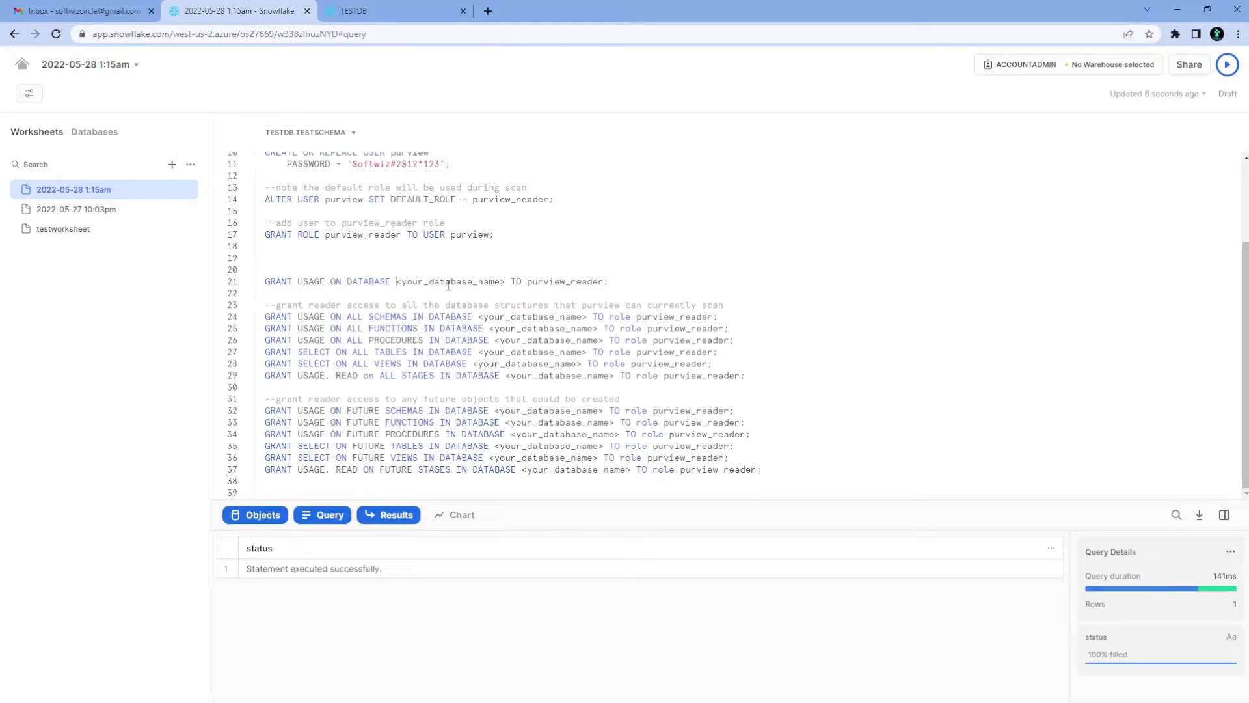
Step: Replace the database placeholders on lines 21–27 with TESTDB
{"action": "left_click_drag", "start_coordinate": [396, 281], "coordinate": [588, 318]}
{"action": "key", "text": "ctrl+v"}
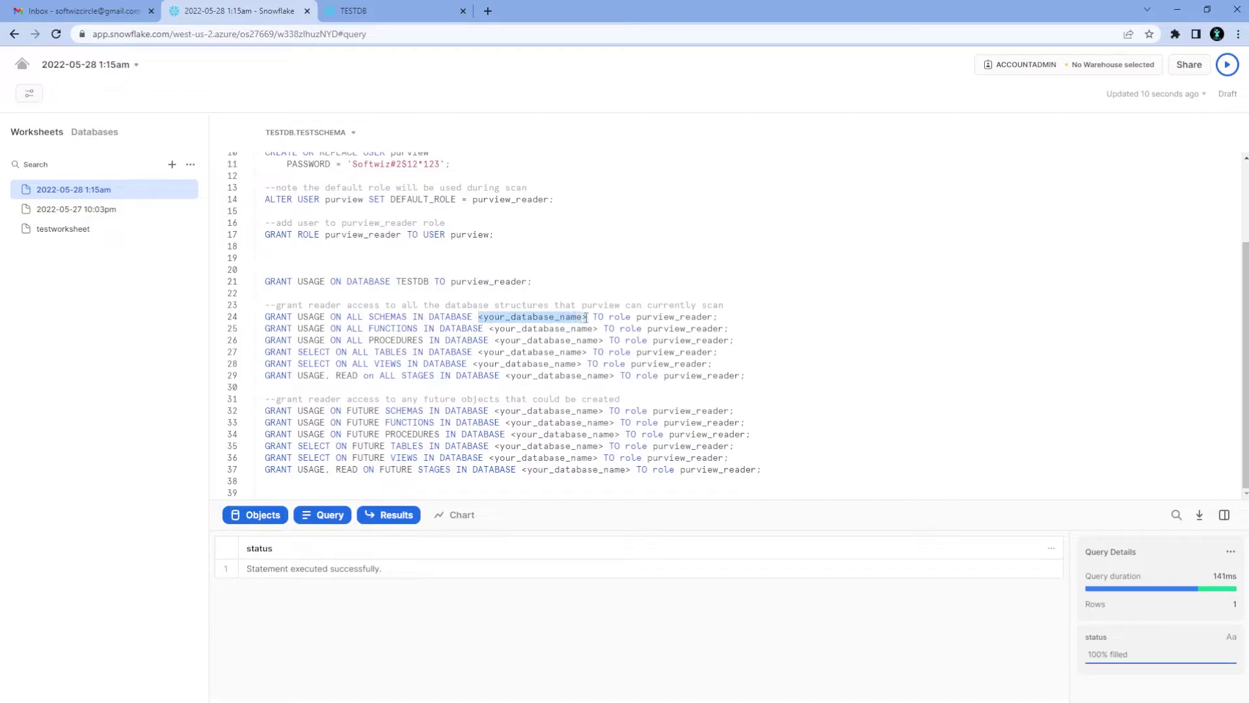
{"action": "key", "text": "ctrl+v"}
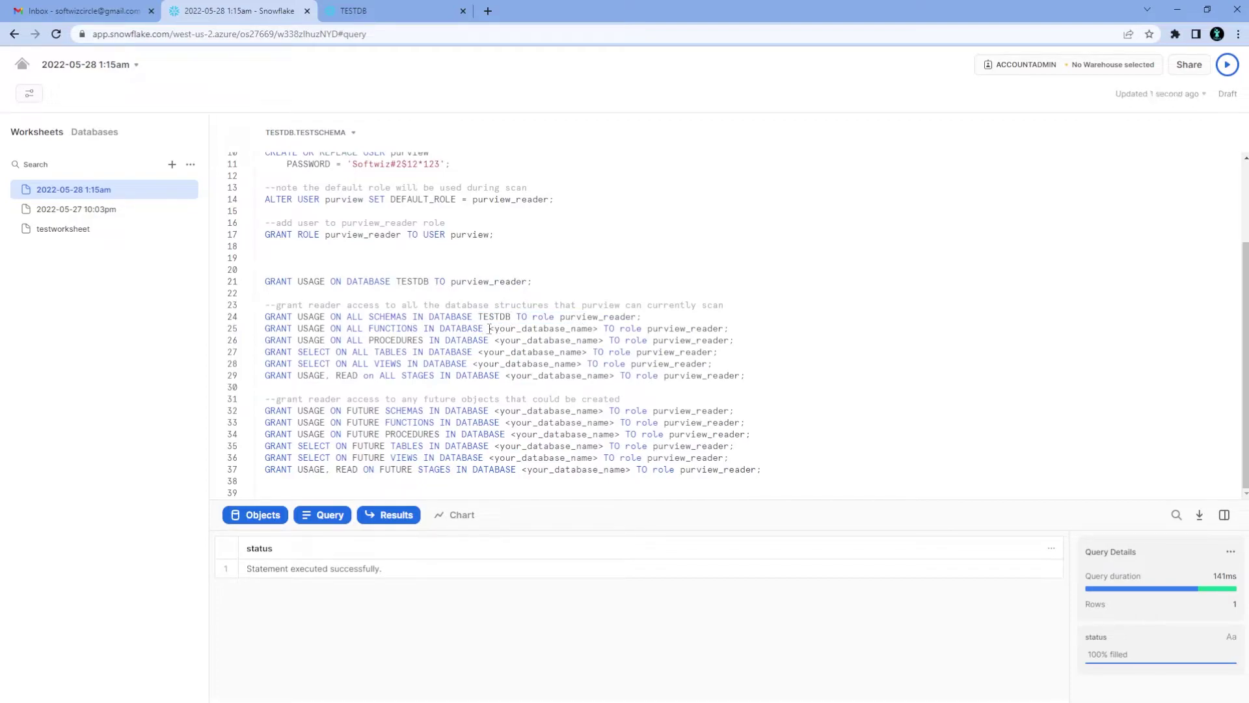
{"action": "left_click_drag", "start_coordinate": [506, 329], "coordinate": [594, 332]}
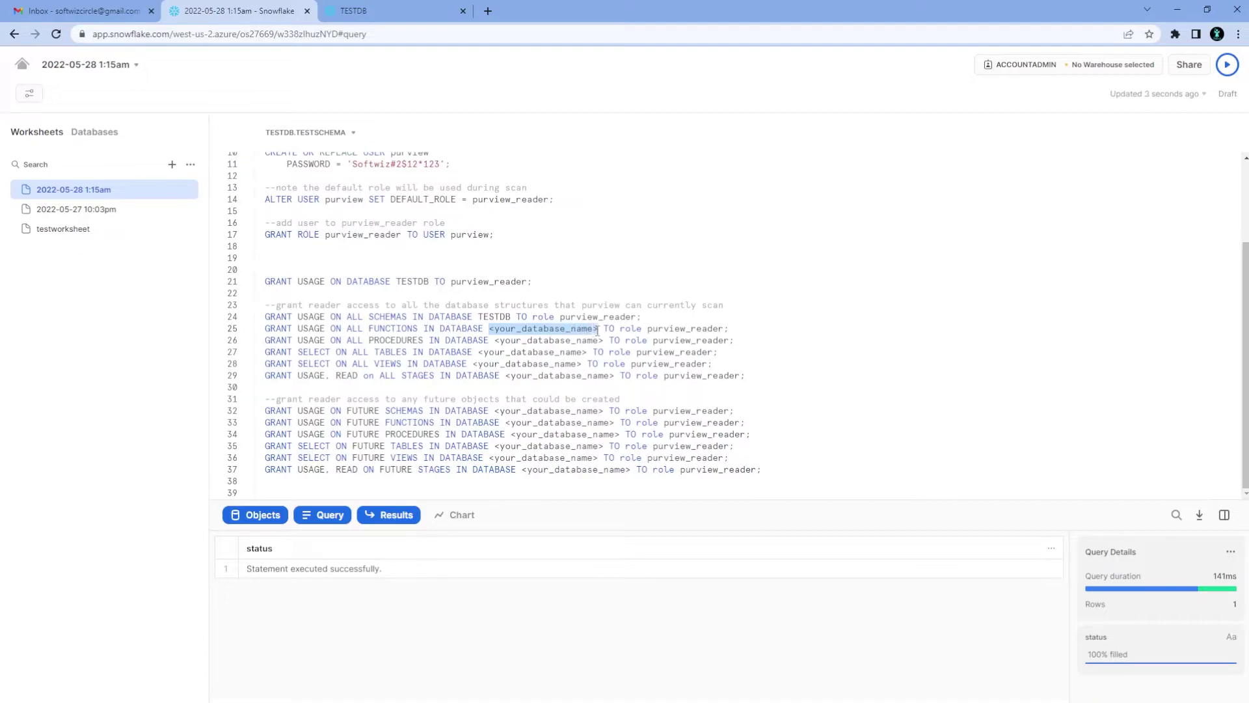
{"action": "key", "text": "ctrl+v"}
{"action": "left_click_drag", "start_coordinate": [497, 341], "coordinate": [505, 376]}
{"action": "key", "text": "ctrl+v"}
{"action": "double_click", "coordinate": [516, 353]}
{"action": "key", "text": "ctrl+v"}
{"action": "key", "text": "ctrl+v"}
Step: Replace the remaining database placeholders on lines 29–37 with TESTDB
{"action": "key", "text": "ctrl+v"}
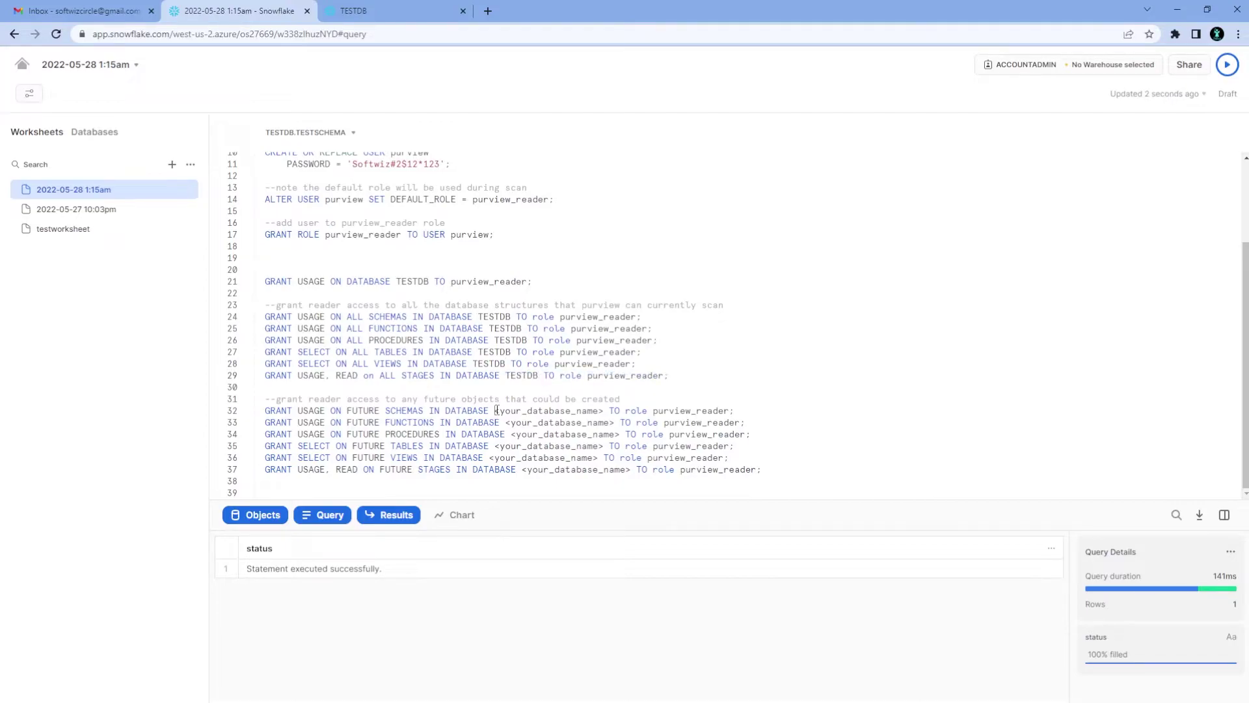
{"action": "left_click", "coordinate": [606, 411], "text": "shift"}
{"action": "key", "text": "ctrl+v"}
{"action": "left_click_drag", "start_coordinate": [508, 423], "coordinate": [615, 423]}
{"action": "key", "text": "ctrl+v"}
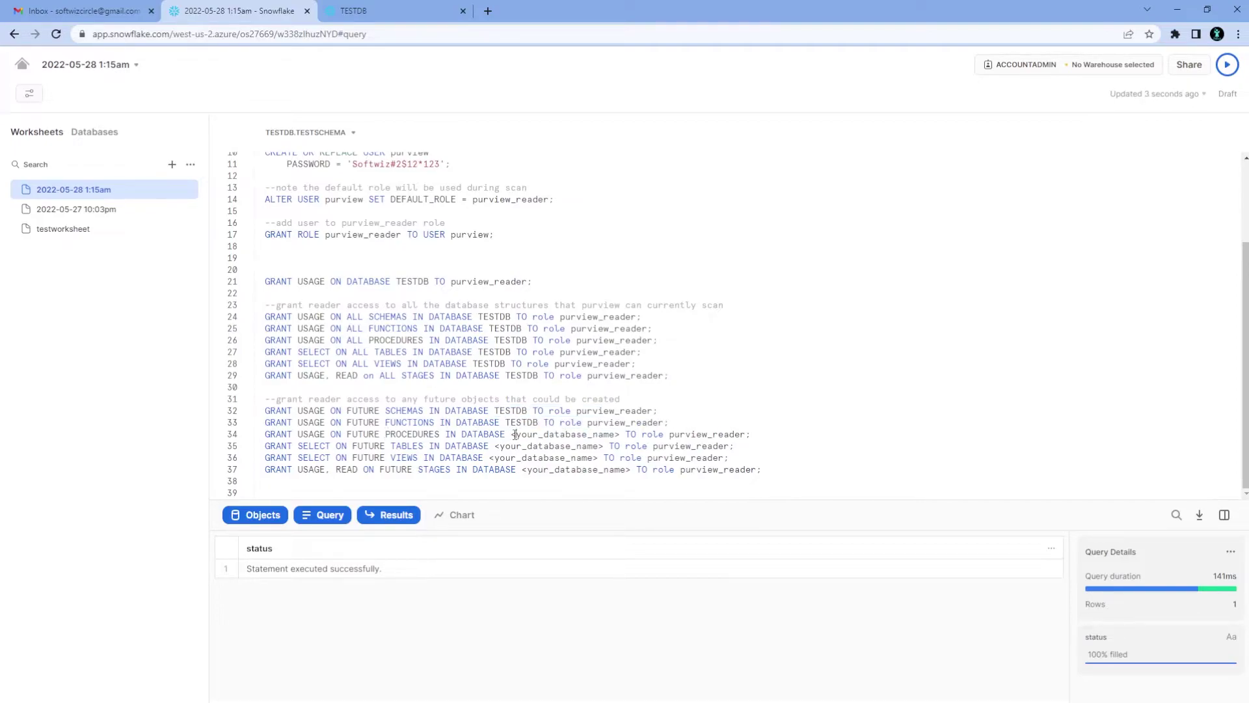
{"action": "mouse_move", "coordinate": [511, 435]}
{"action": "left_mouse_down"}
{"action": "mouse_move", "coordinate": [622, 435]}
{"action": "mouse_move", "coordinate": [493, 447]}
{"action": "left_mouse_up"}
{"action": "key", "text": "ctrl+v"}
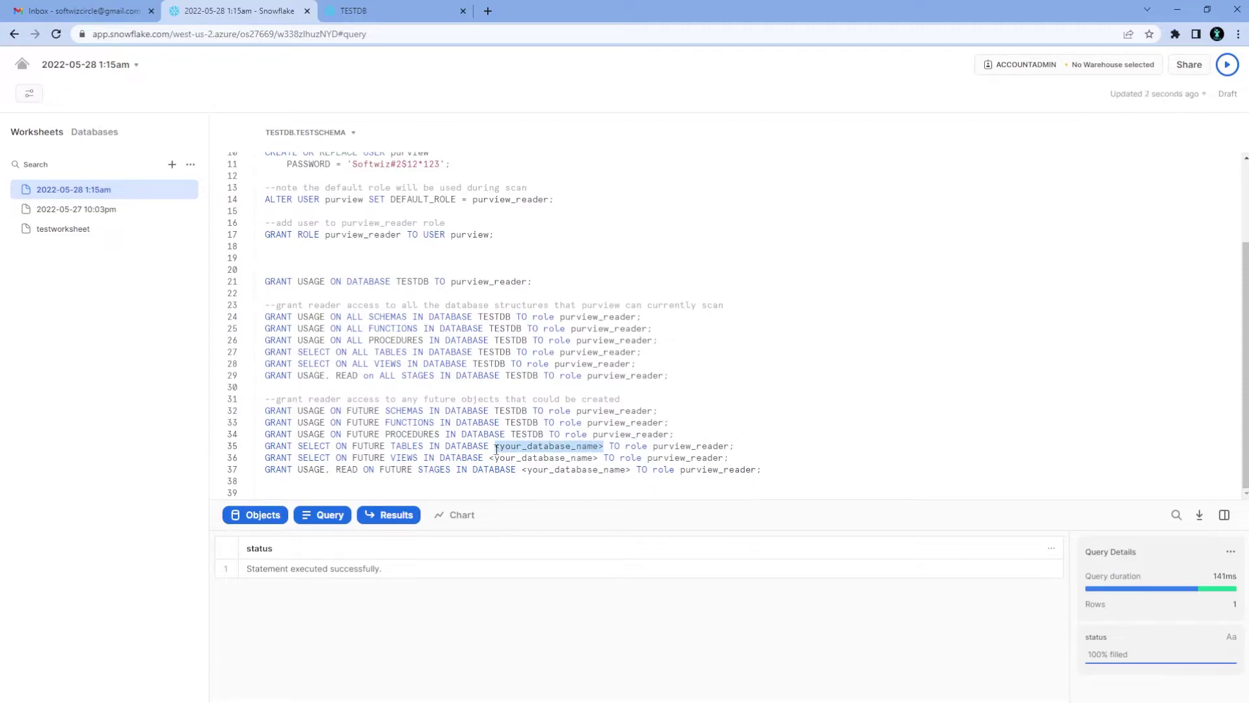
{"action": "key", "text": "ctrl+v"}
{"action": "left_click_drag", "start_coordinate": [597, 456], "coordinate": [493, 459]}
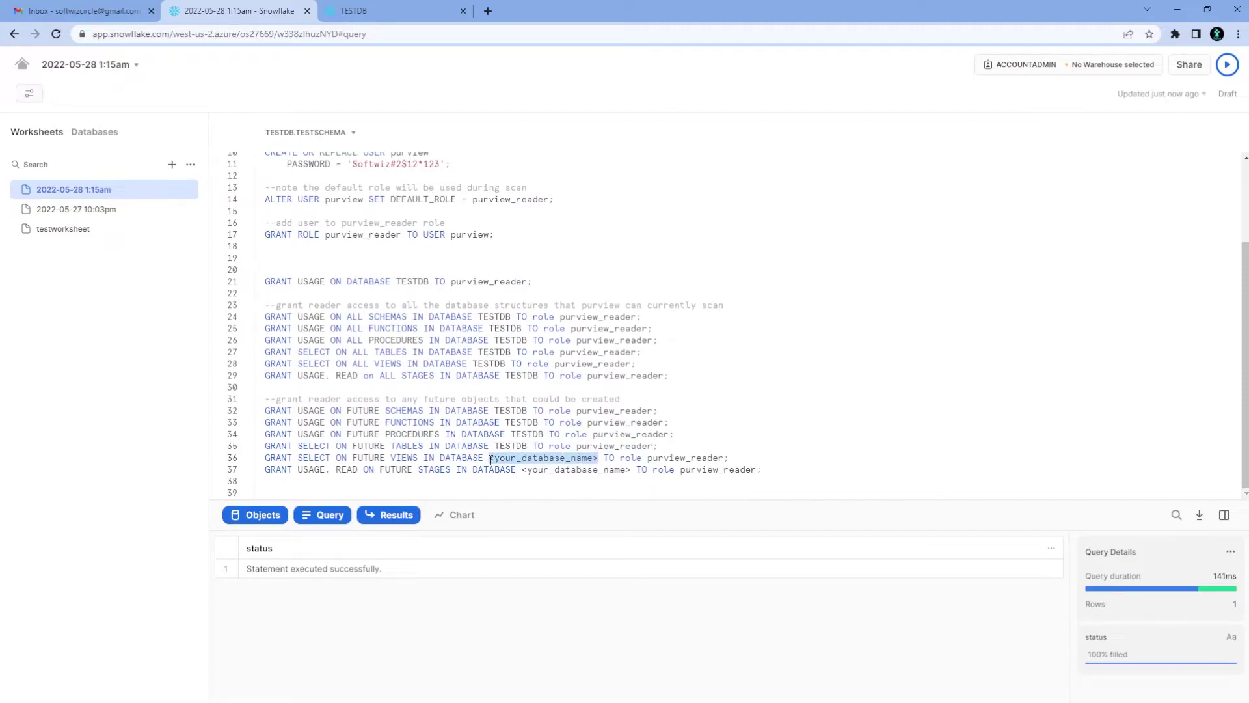
{"action": "key", "text": "ctrl+v"}
{"action": "left_click_drag", "start_coordinate": [636, 471], "coordinate": [525, 469]}
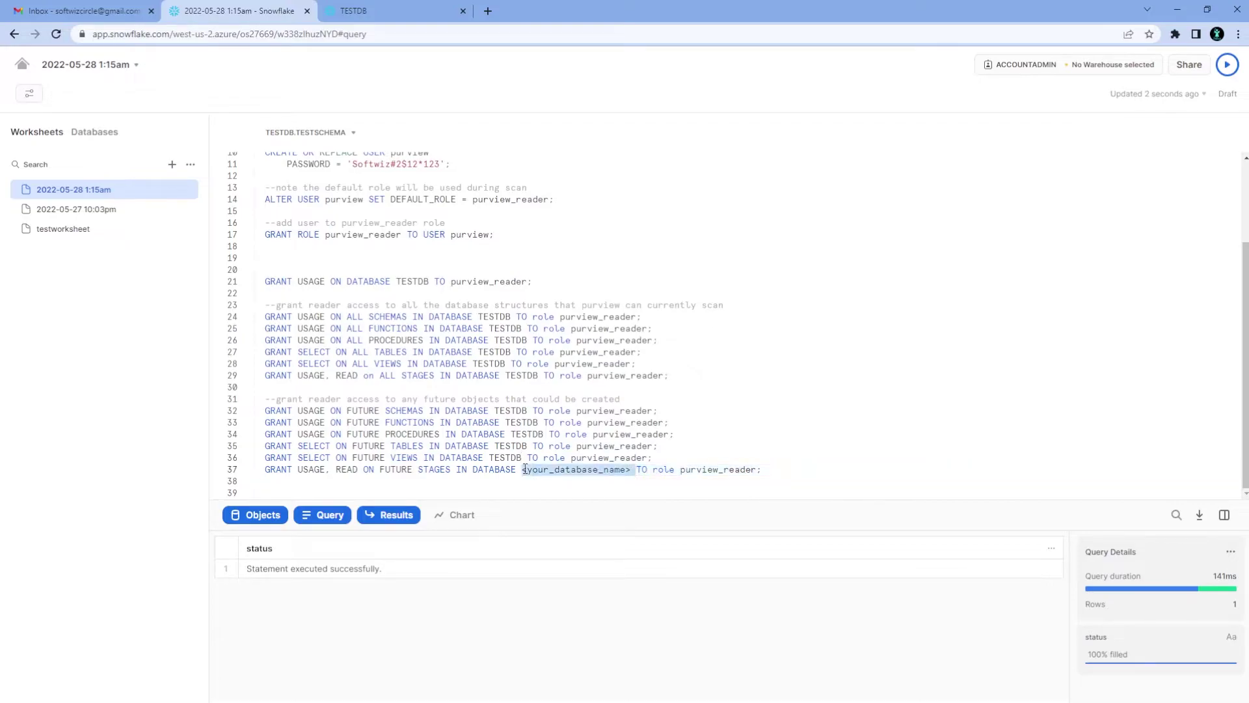
{"action": "key", "text": "ctrl+v"}
{"action": "left_click", "coordinate": [325, 290]}
Step: Select the TESTDB GRANT statements on lines 19–38 and run them
{"action": "left_click", "coordinate": [703, 474], "text": "shift"}
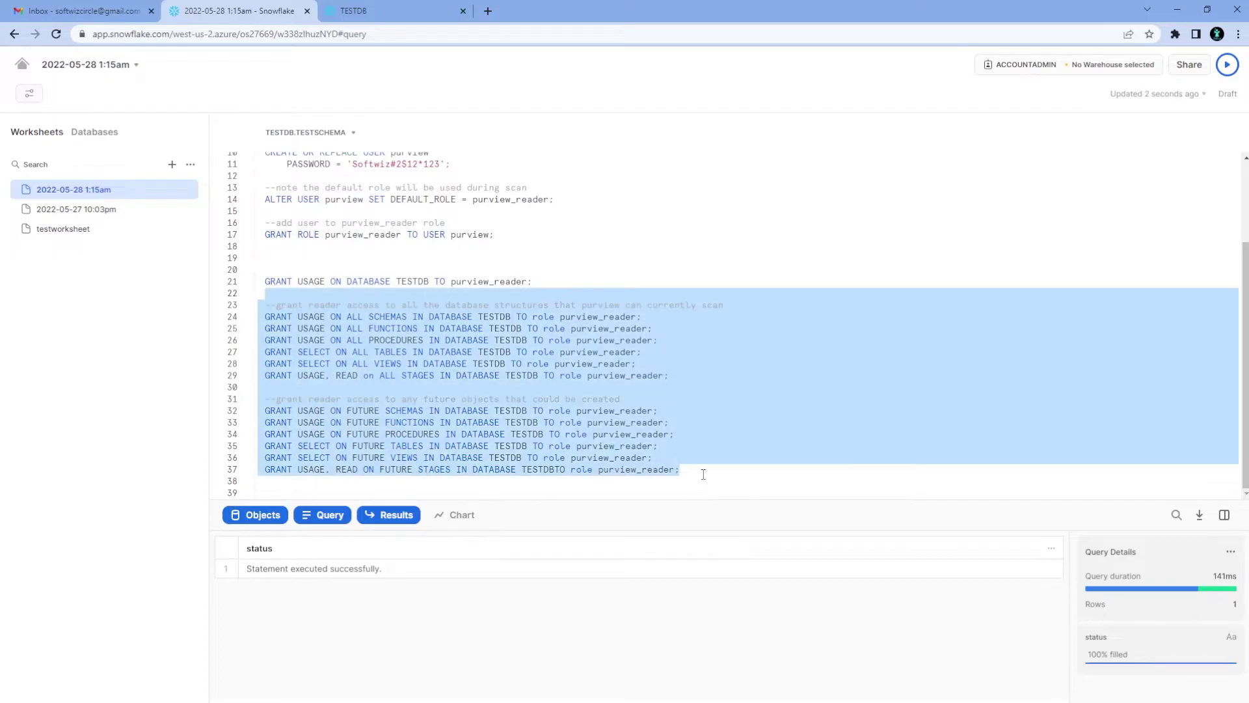
{"action": "left_click", "coordinate": [391, 258]}
{"action": "left_click", "coordinate": [808, 482], "text": "shift"}
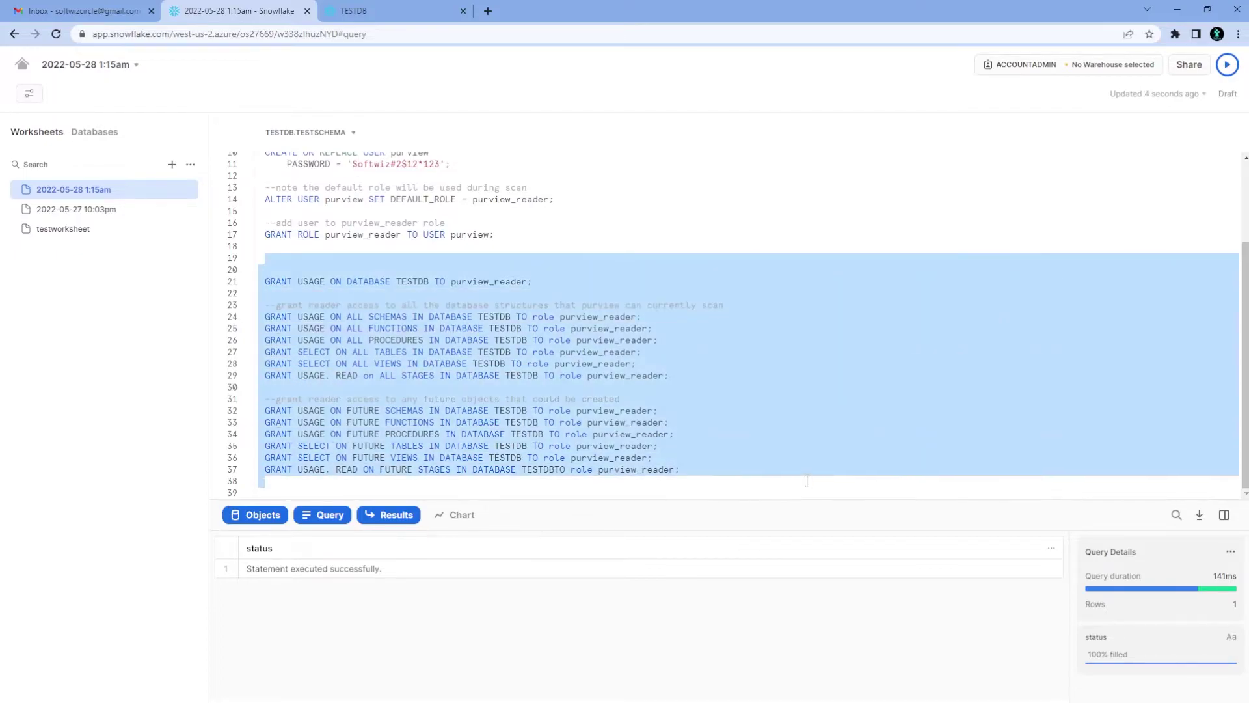
{"action": "left_click", "coordinate": [1227, 64]}
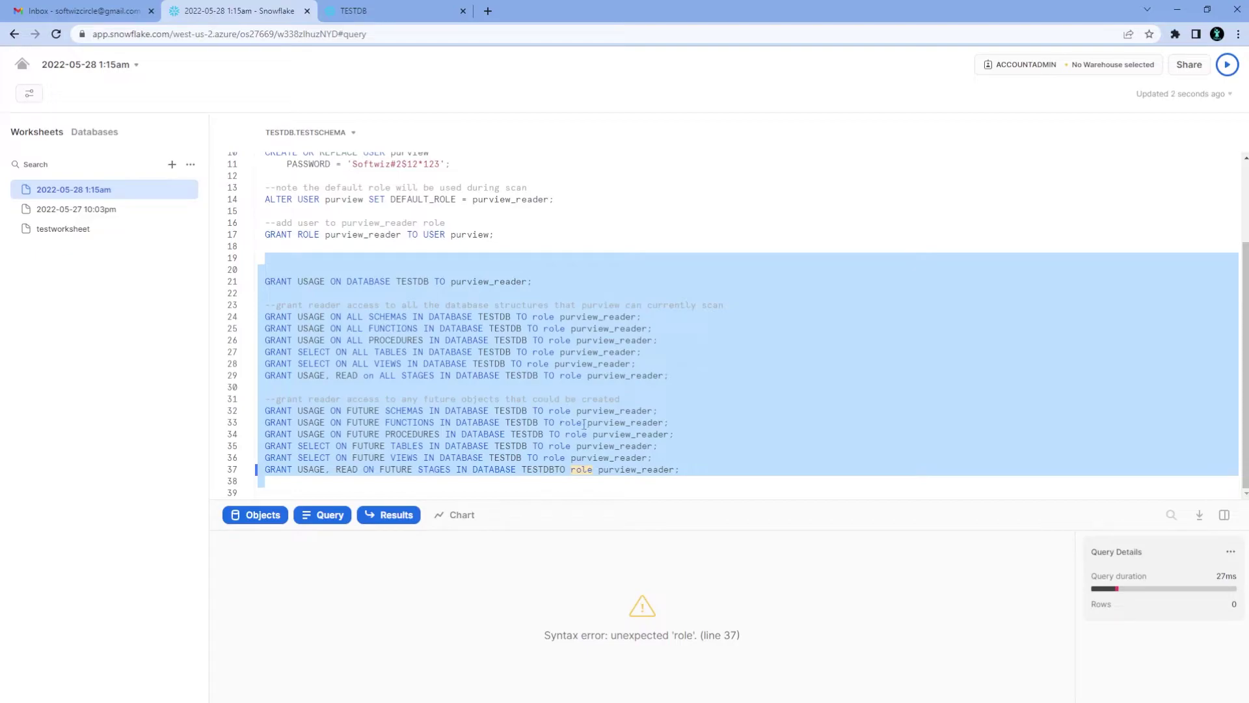
Step: Fix the 'TESTDBTO' syntax error on line 37 and rerun the reselected GRANT statements
{"action": "left_click", "coordinate": [632, 443]}
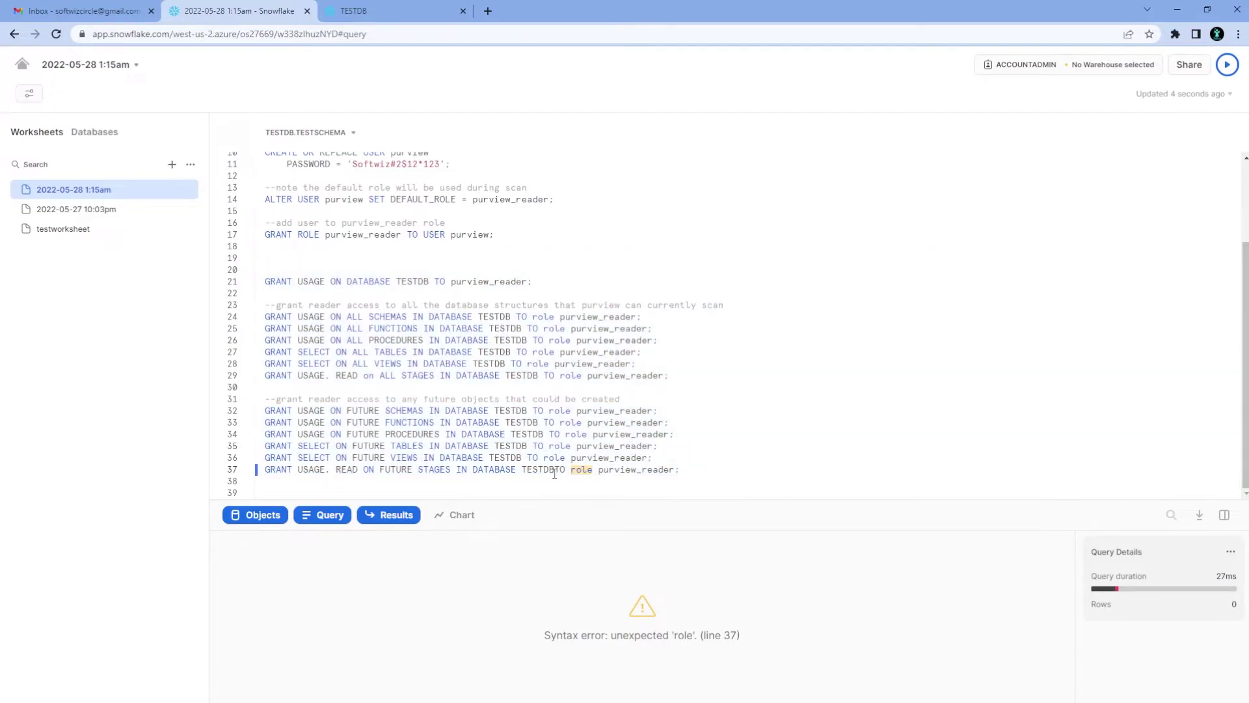
{"action": "left_click_drag", "start_coordinate": [686, 469], "coordinate": [251, 277]}
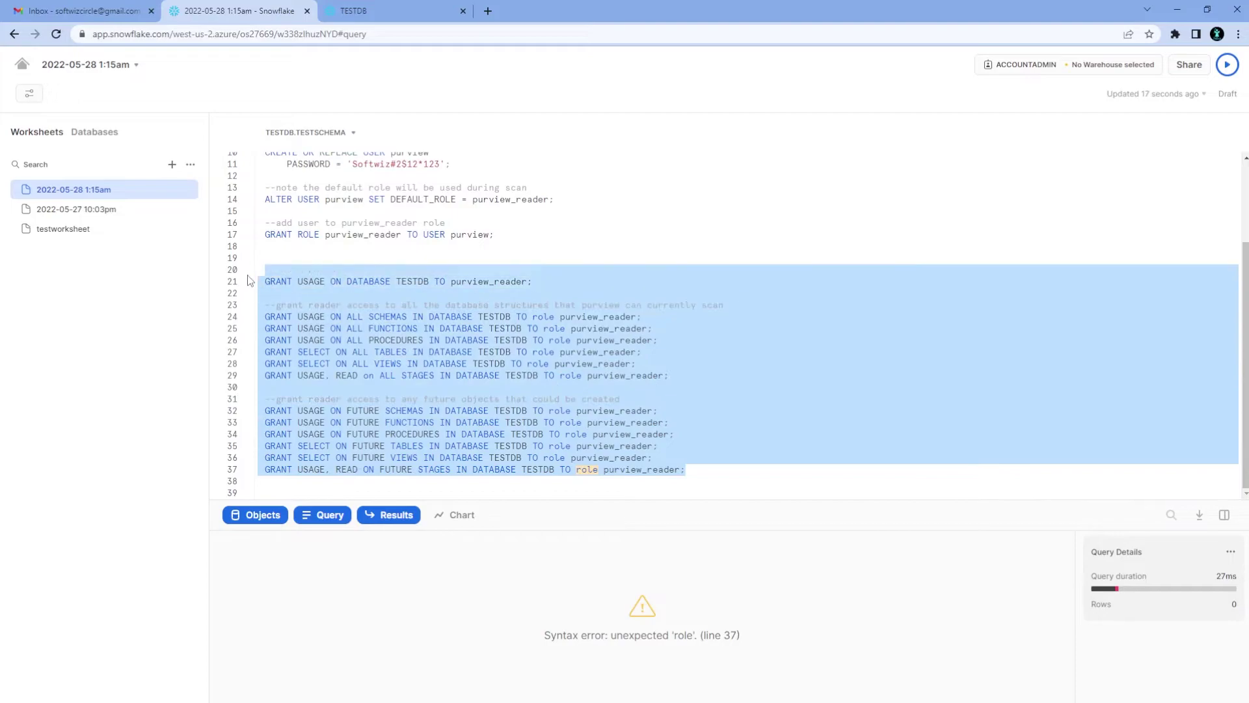
{"action": "left_click", "coordinate": [1226, 65]}
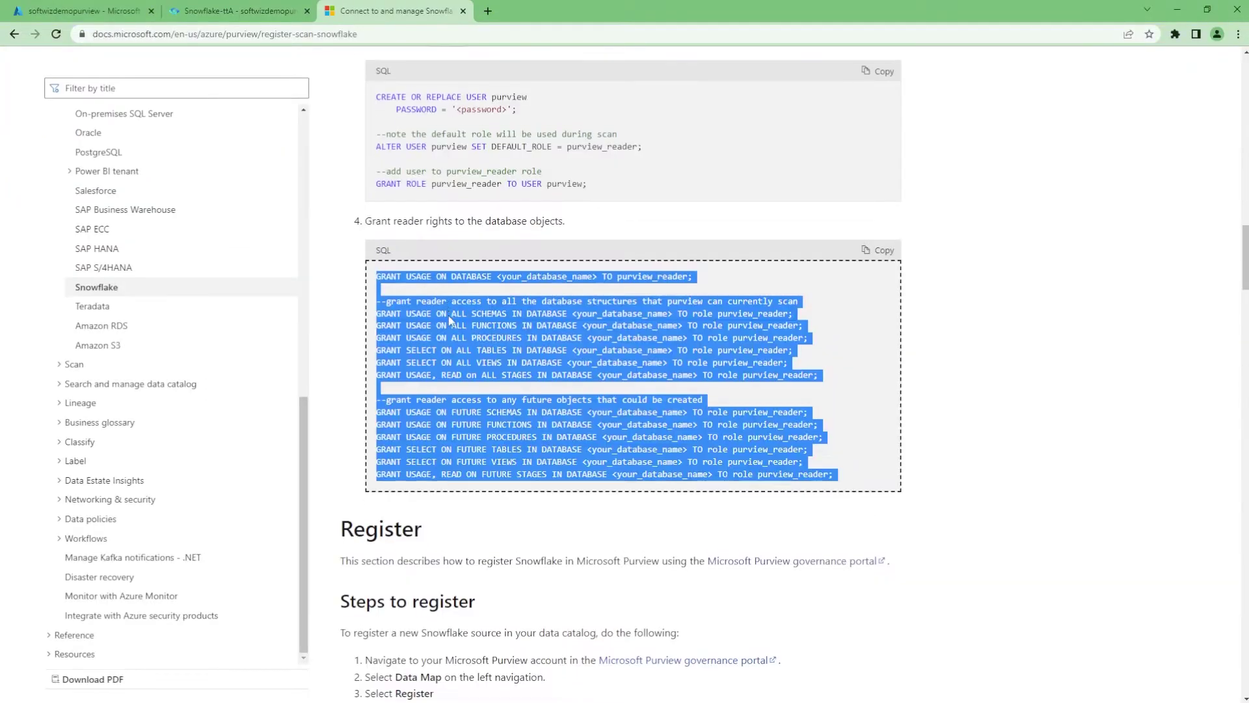
Step: Read through the docs' Snowflake Register section, then go back to the Snowflake-ttA Purview tab
{"action": "scroll", "coordinate": [489, 520], "scroll_direction": "down", "scroll_amount": 6}
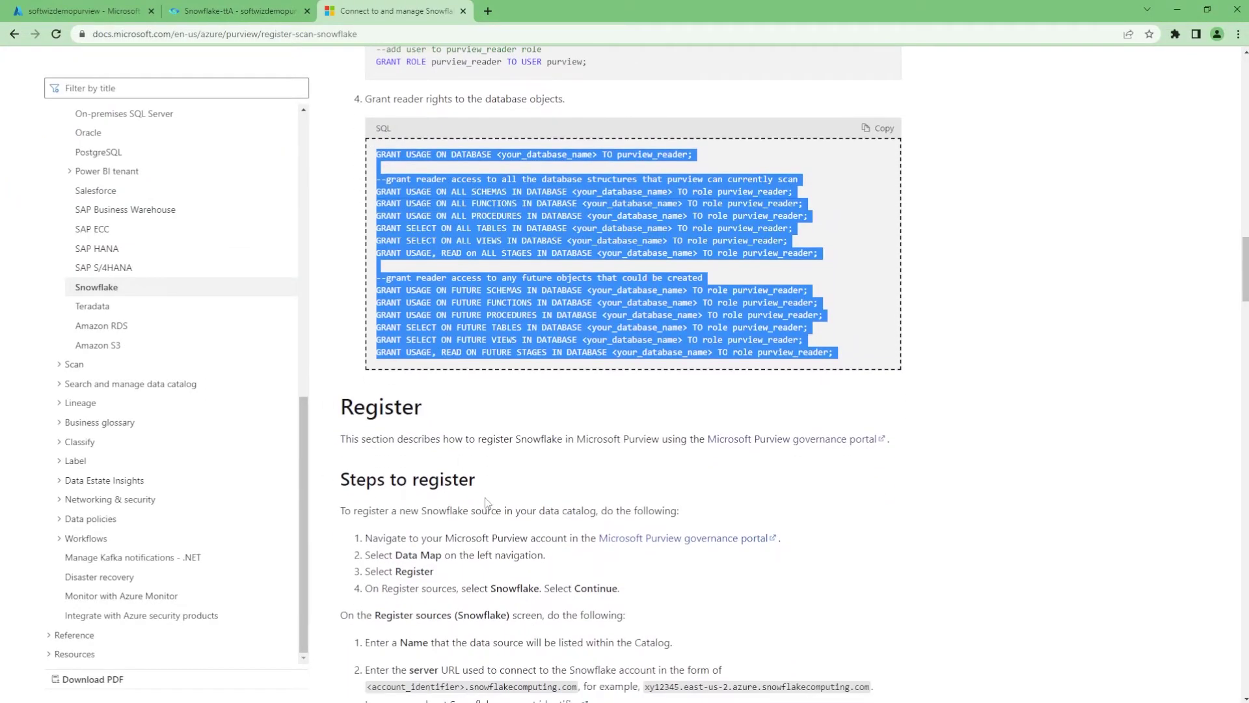
{"action": "scroll", "coordinate": [490, 520], "scroll_direction": "down", "scroll_amount": 1}
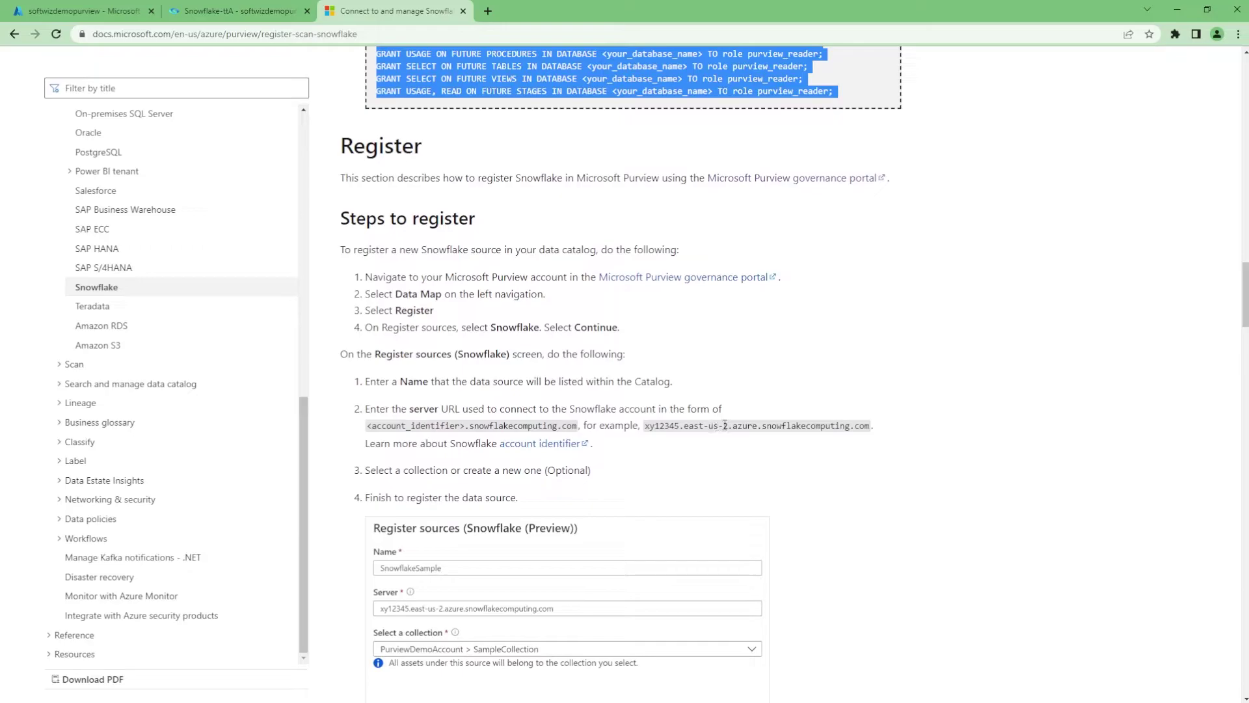
{"action": "scroll", "coordinate": [682, 460], "scroll_direction": "down", "scroll_amount": 1}
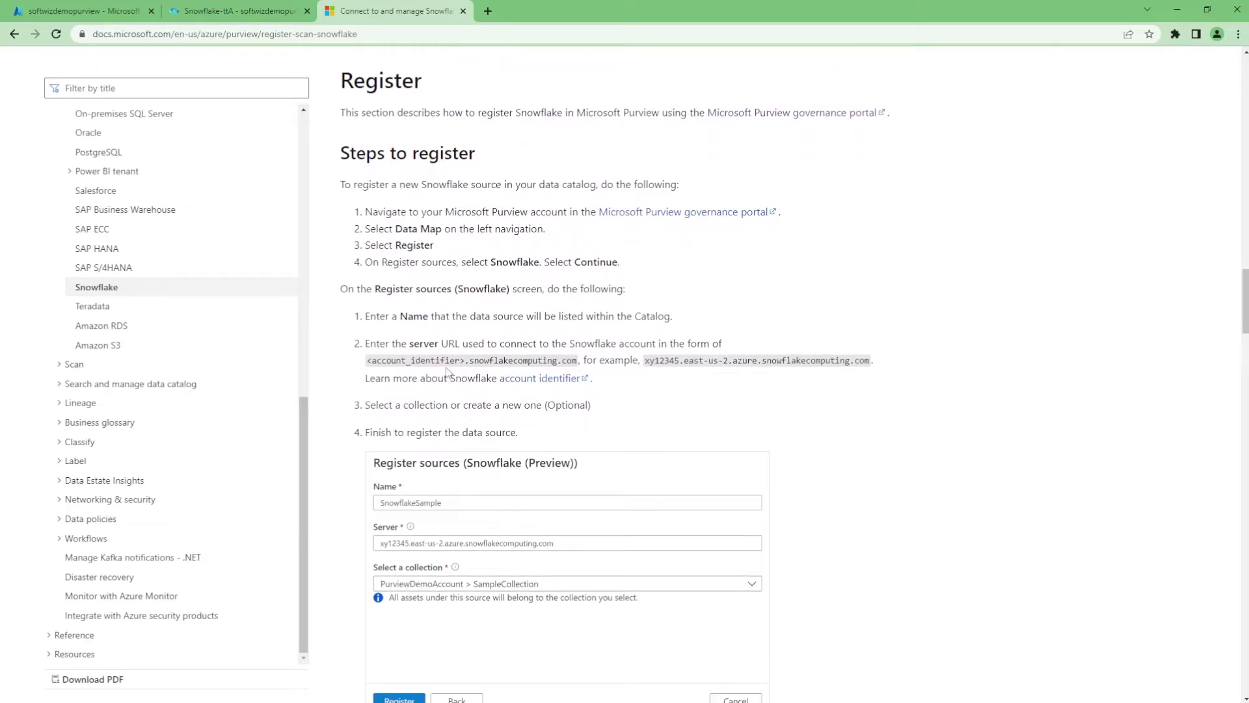
{"action": "scroll", "coordinate": [489, 518], "scroll_direction": "down", "scroll_amount": 5}
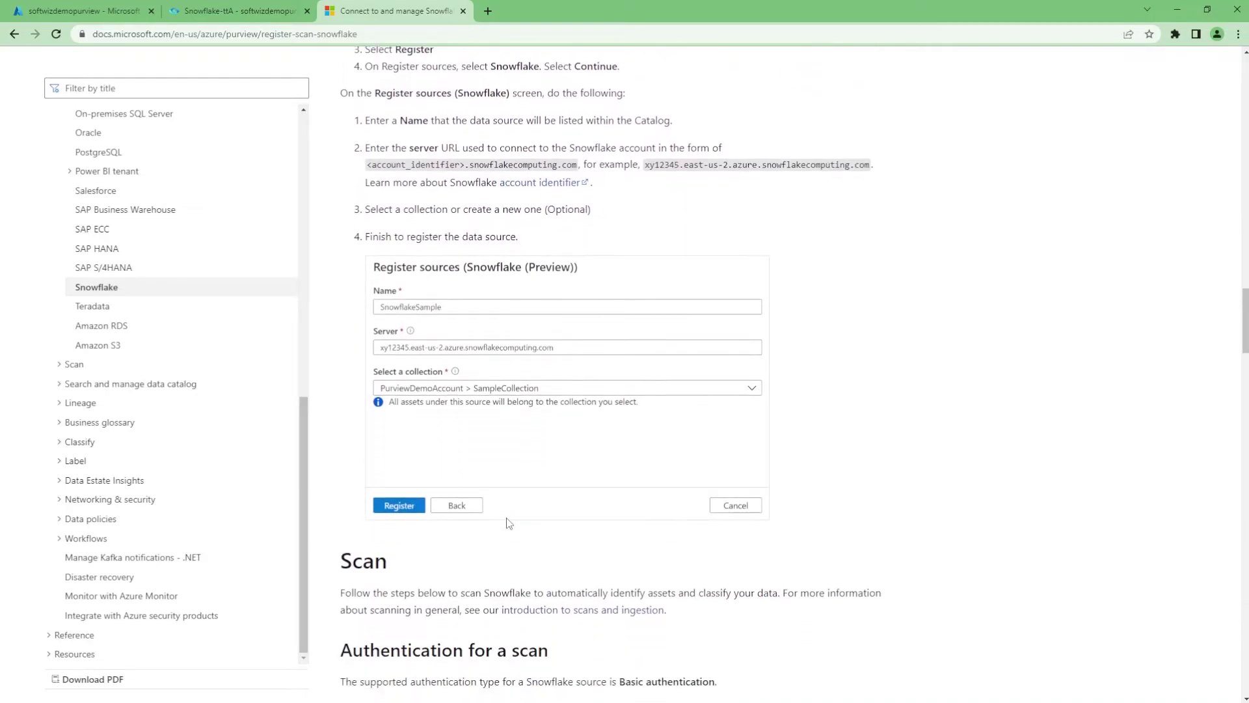
{"action": "left_click", "coordinate": [224, 11]}
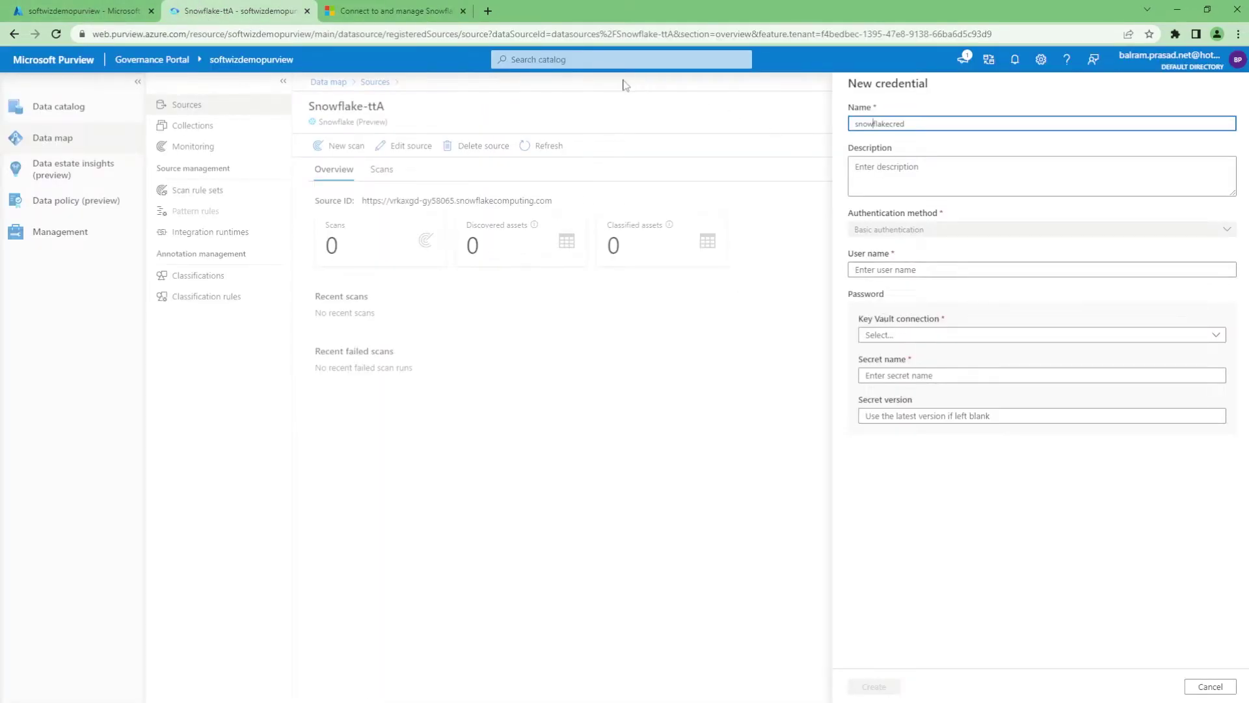
Step: Copy the user name purview from the Snowflake worksheet into the credential's User name field
{"action": "key", "text": "alt+Tab"}
{"action": "left_click", "coordinate": [517, 327]}
{"action": "double_click", "coordinate": [475, 234]}
{"action": "key", "text": "ctrl+c"}
{"action": "left_click", "coordinate": [75, 11]}
{"action": "left_click", "coordinate": [195, 10]}
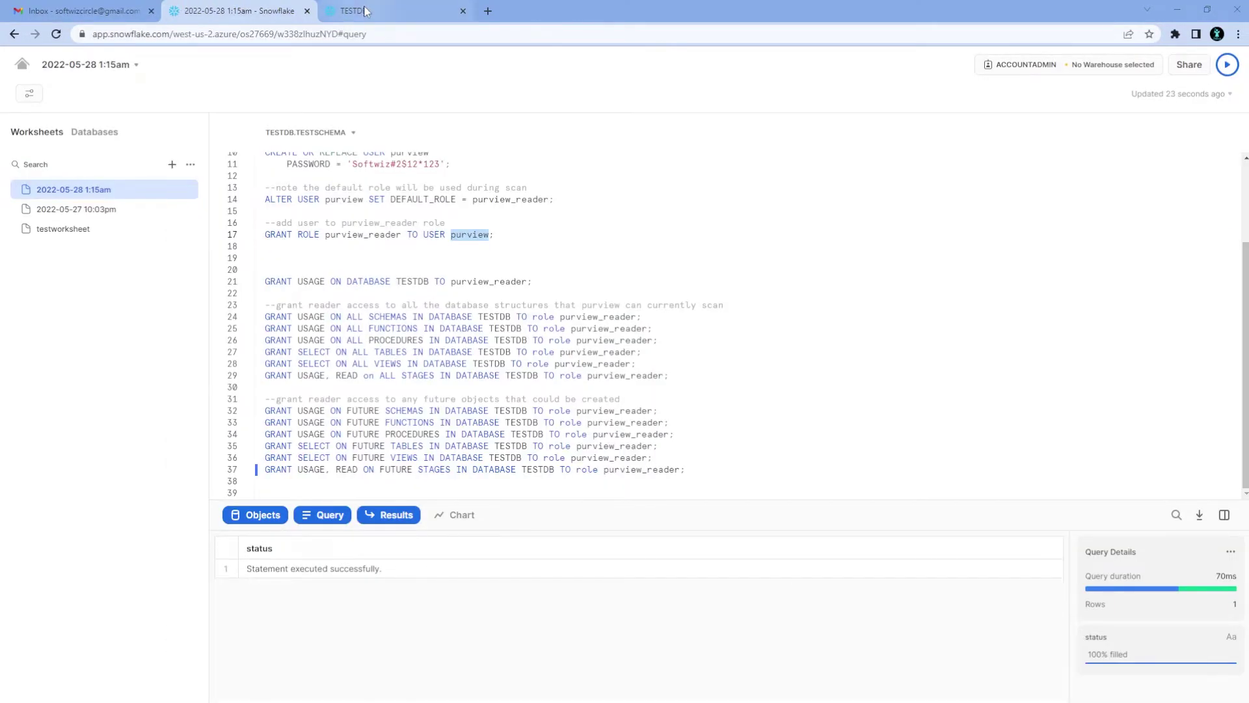
{"action": "key", "text": "alt+Tab"}
{"action": "left_click", "coordinate": [923, 270]}
{"action": "key", "text": "ctrl+v"}
Step: Start a new Key Vault connection to softwizkvdemo on Visual Studio Enterprise Subscription and copy its identity name
{"action": "left_click", "coordinate": [925, 335]}
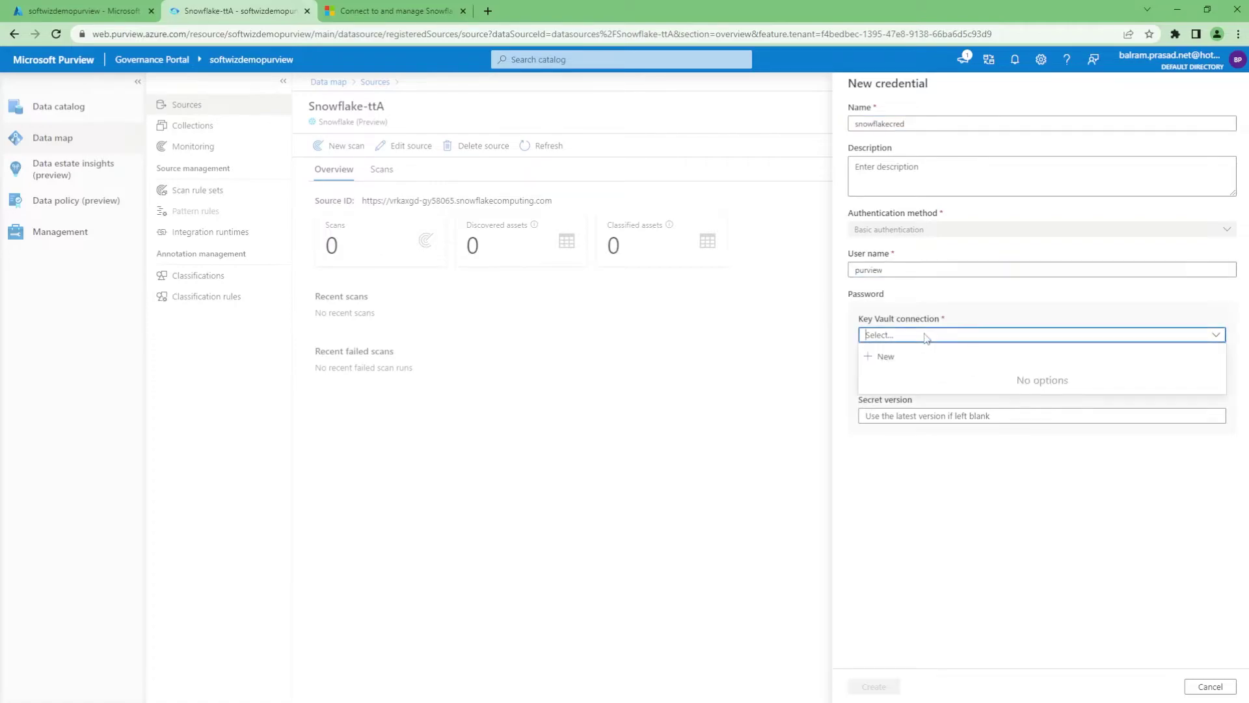
{"action": "left_click", "coordinate": [886, 357]}
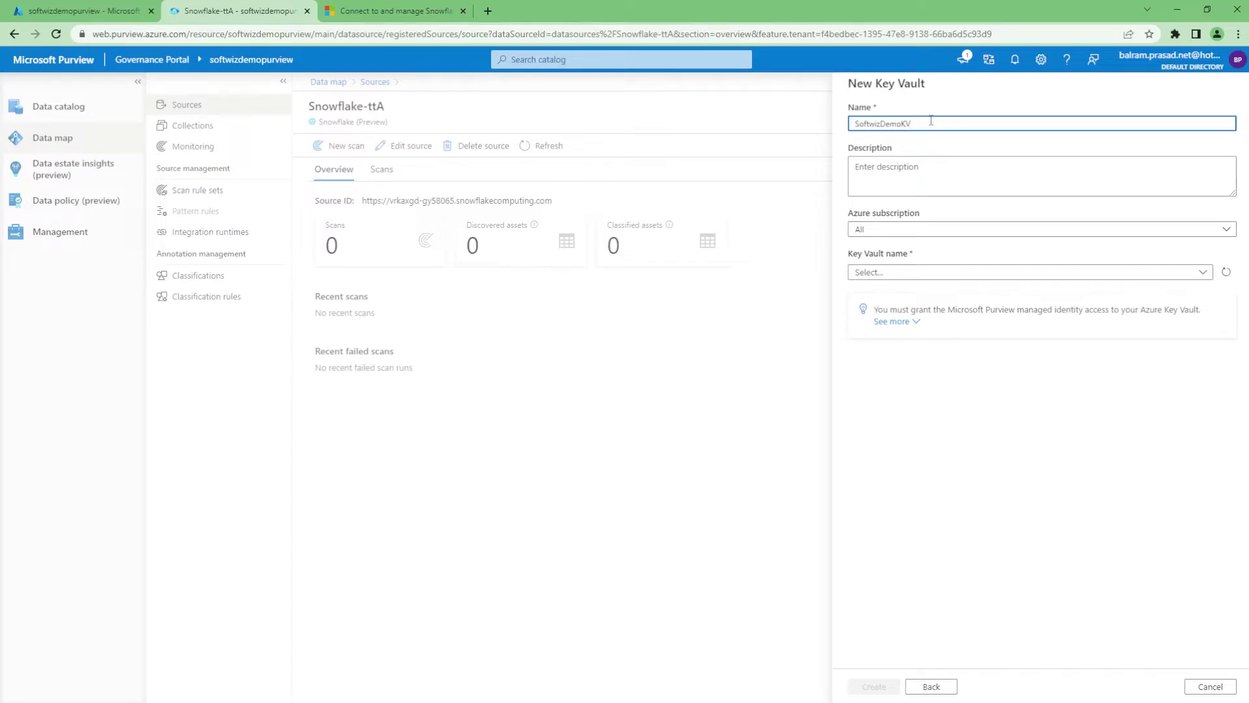
{"action": "left_click", "coordinate": [893, 230]}
{"action": "left_click", "coordinate": [910, 279]}
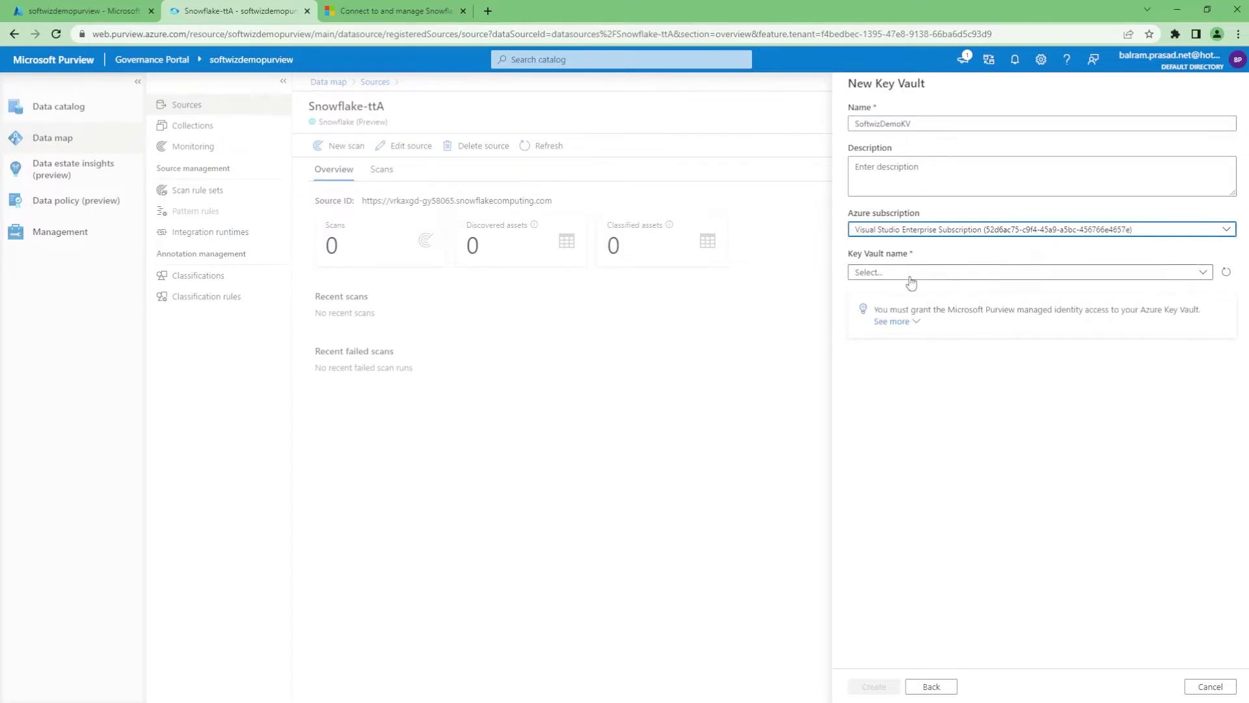
{"action": "left_click", "coordinate": [966, 274]}
{"action": "left_click", "coordinate": [898, 293]}
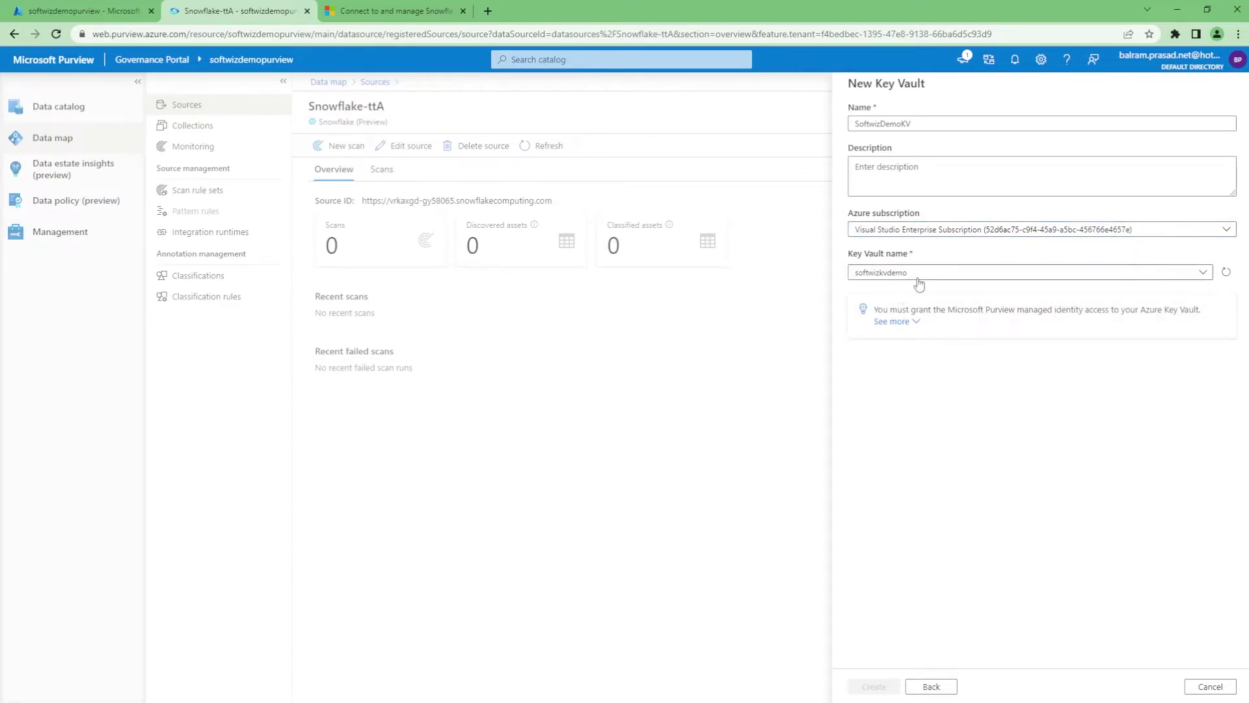
{"action": "left_click", "coordinate": [891, 322]}
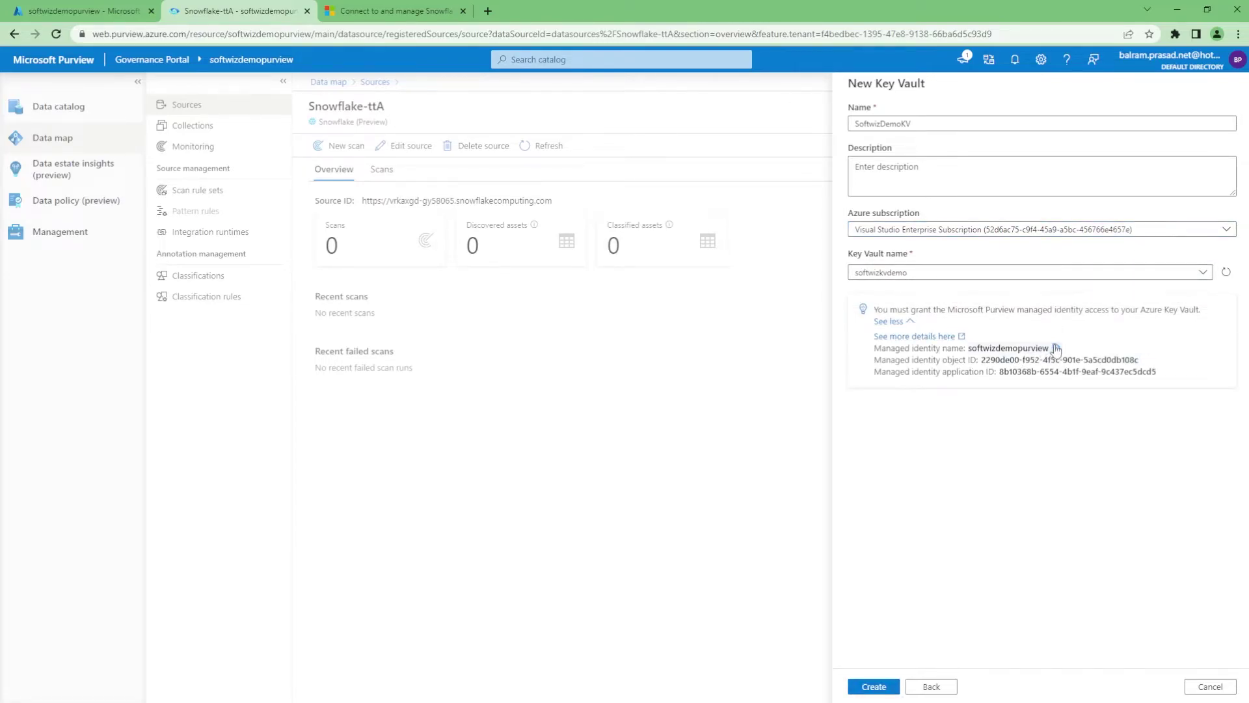
{"action": "left_click", "coordinate": [1054, 348]}
{"action": "left_click", "coordinate": [102, 6]}
Step: Start a softwizkvdemo access policy using the Key, Secret & Certificate Management template
{"action": "left_click", "coordinate": [276, 188]}
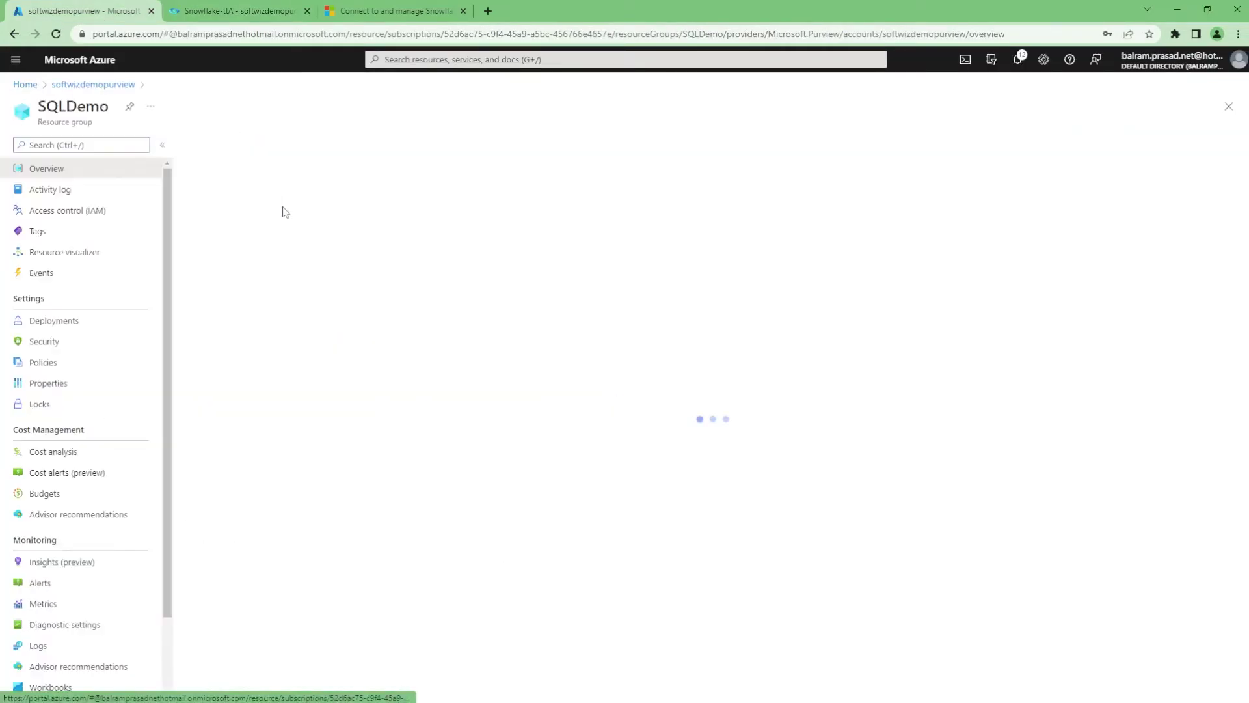
{"action": "left_click", "coordinate": [236, 500]}
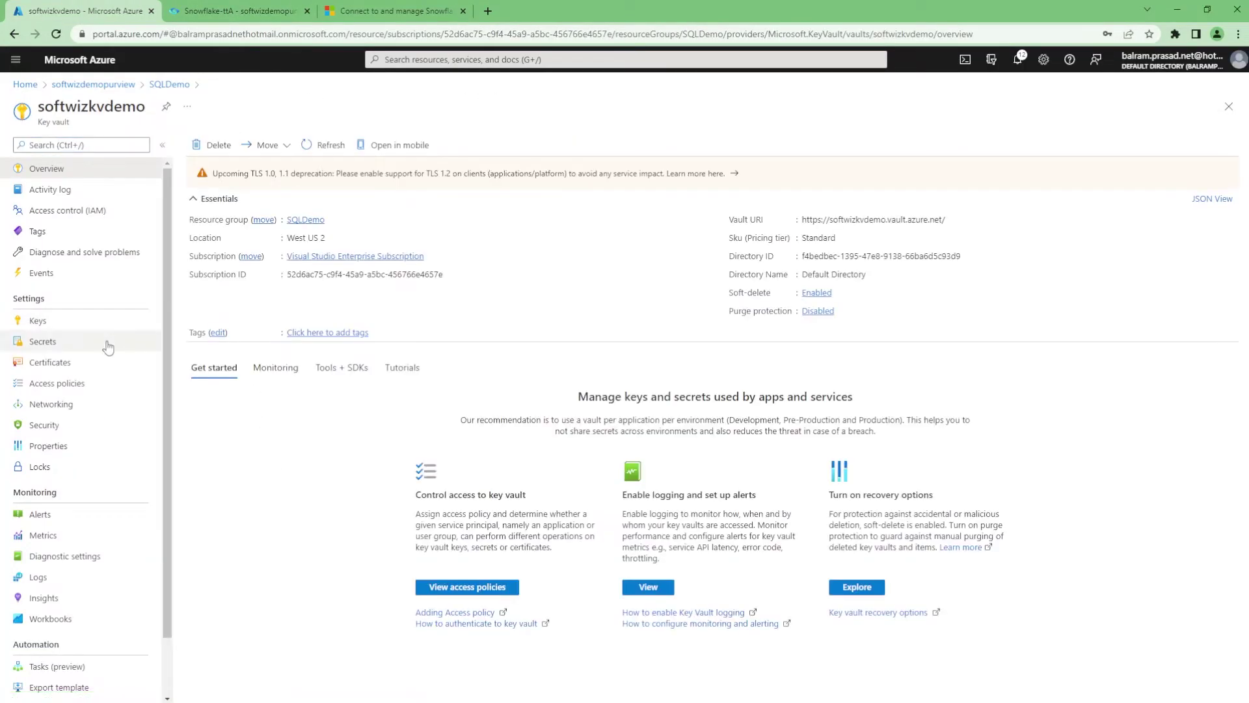
{"action": "left_click", "coordinate": [78, 383]}
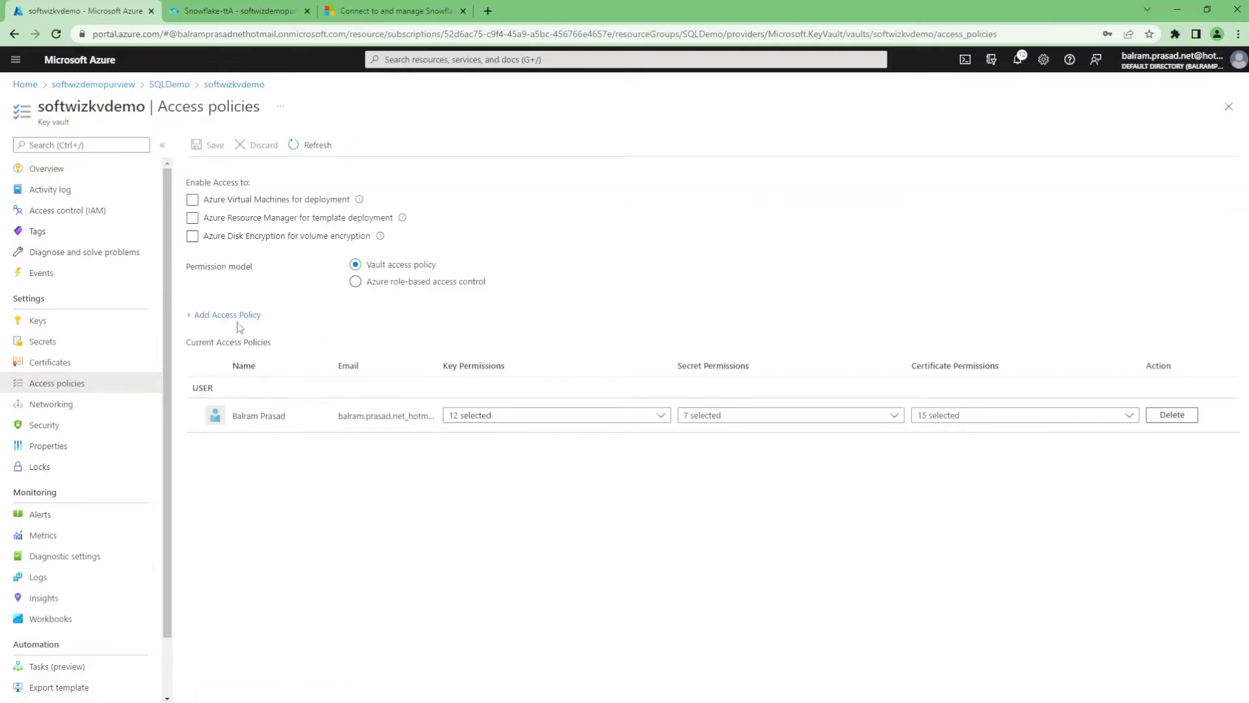
{"action": "left_click", "coordinate": [228, 316]}
{"action": "left_click", "coordinate": [299, 168]}
{"action": "left_click", "coordinate": [286, 184]}
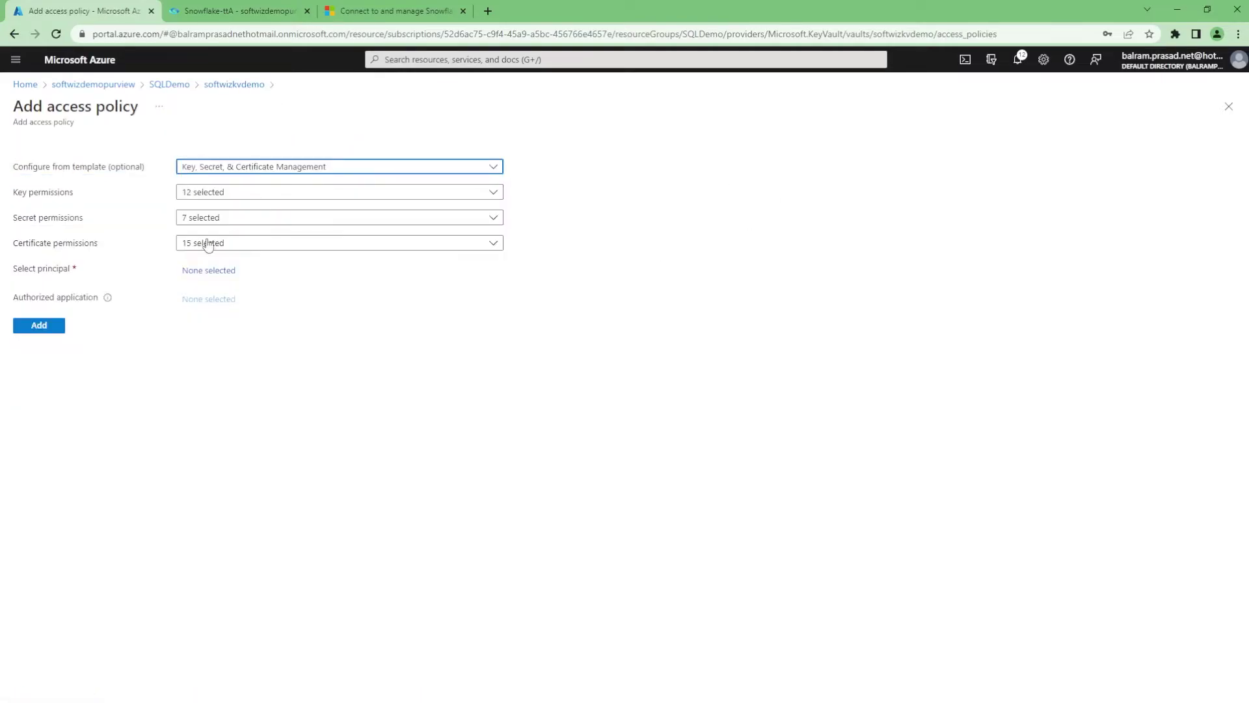
Step: Choose softwizdemopurview as the policy's principal, add the policy and save it
{"action": "left_click", "coordinate": [203, 271]}
{"action": "left_click", "coordinate": [948, 136]}
{"action": "key", "text": "ctrl+v"}
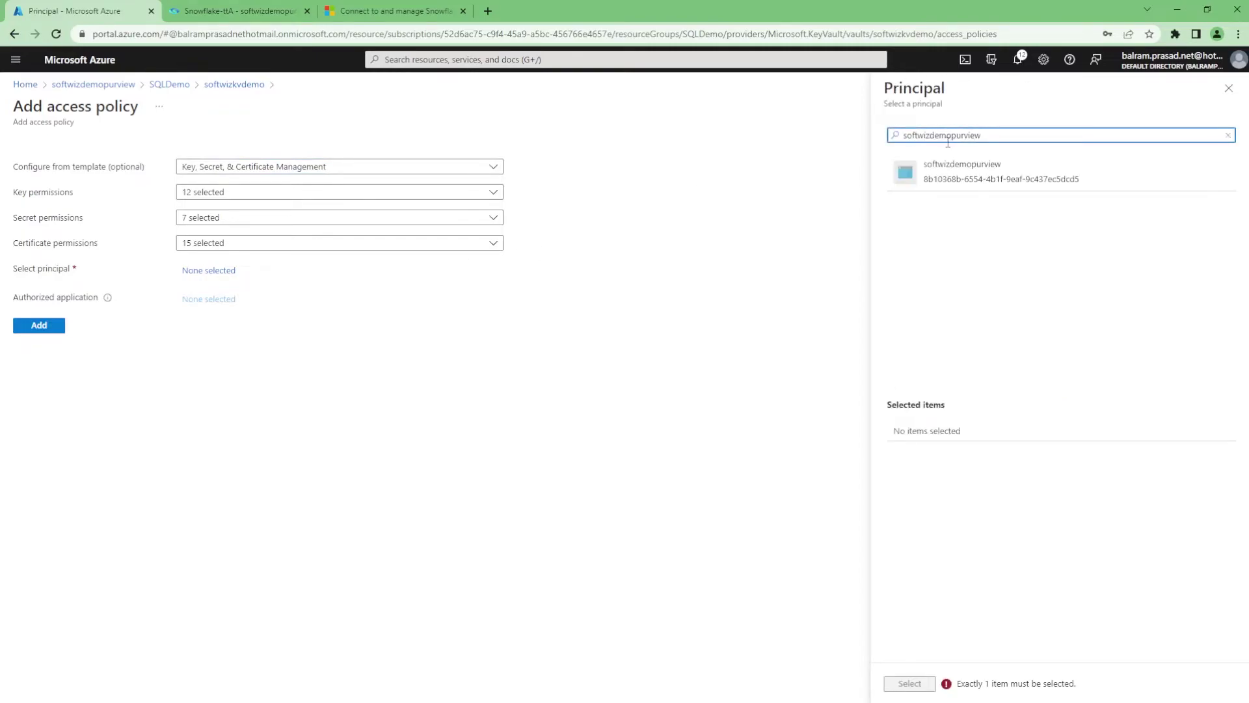
{"action": "left_click", "coordinate": [947, 174]}
{"action": "left_click", "coordinate": [924, 683]}
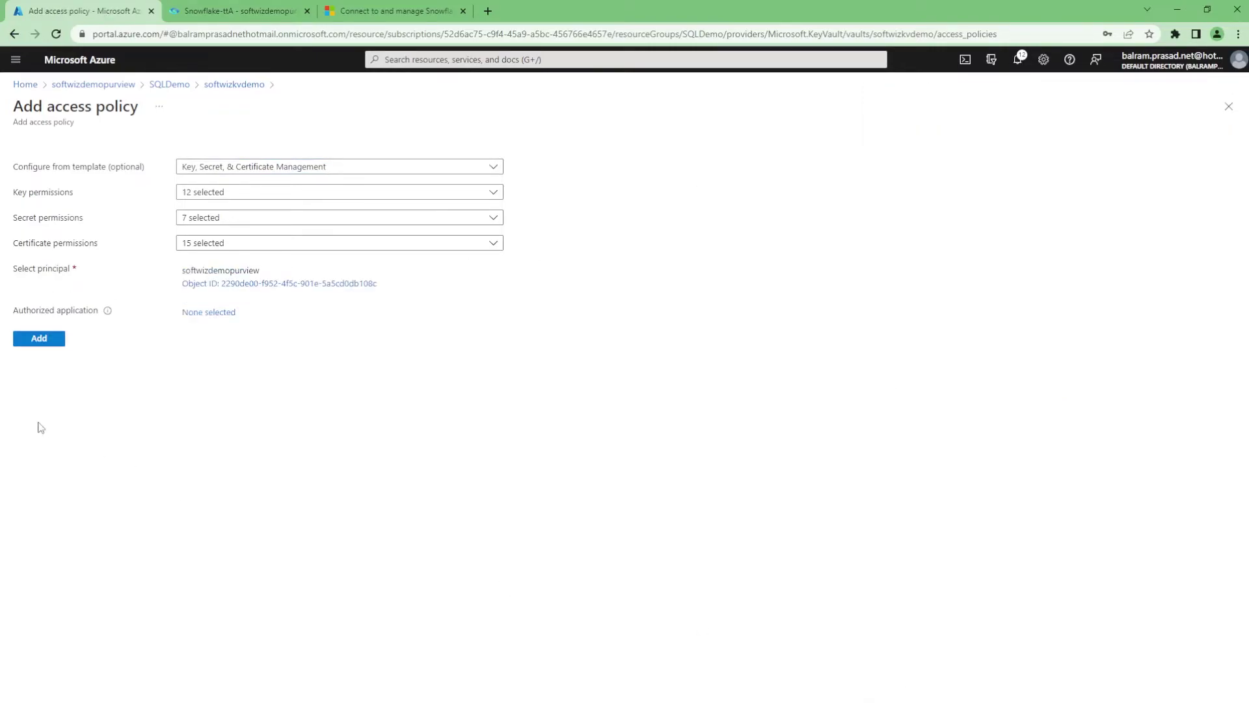
{"action": "left_click", "coordinate": [39, 338]}
{"action": "left_click", "coordinate": [202, 149]}
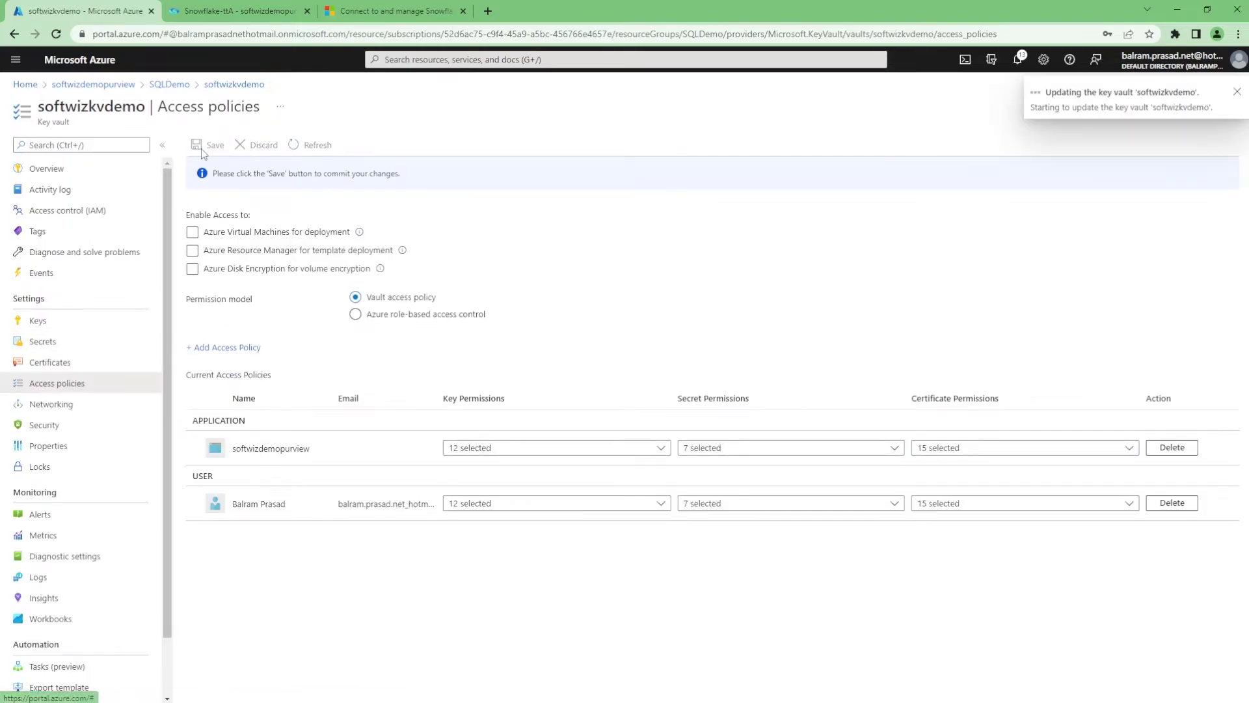
{"action": "left_click", "coordinate": [384, 10]}
{"action": "left_click", "coordinate": [275, 6]}
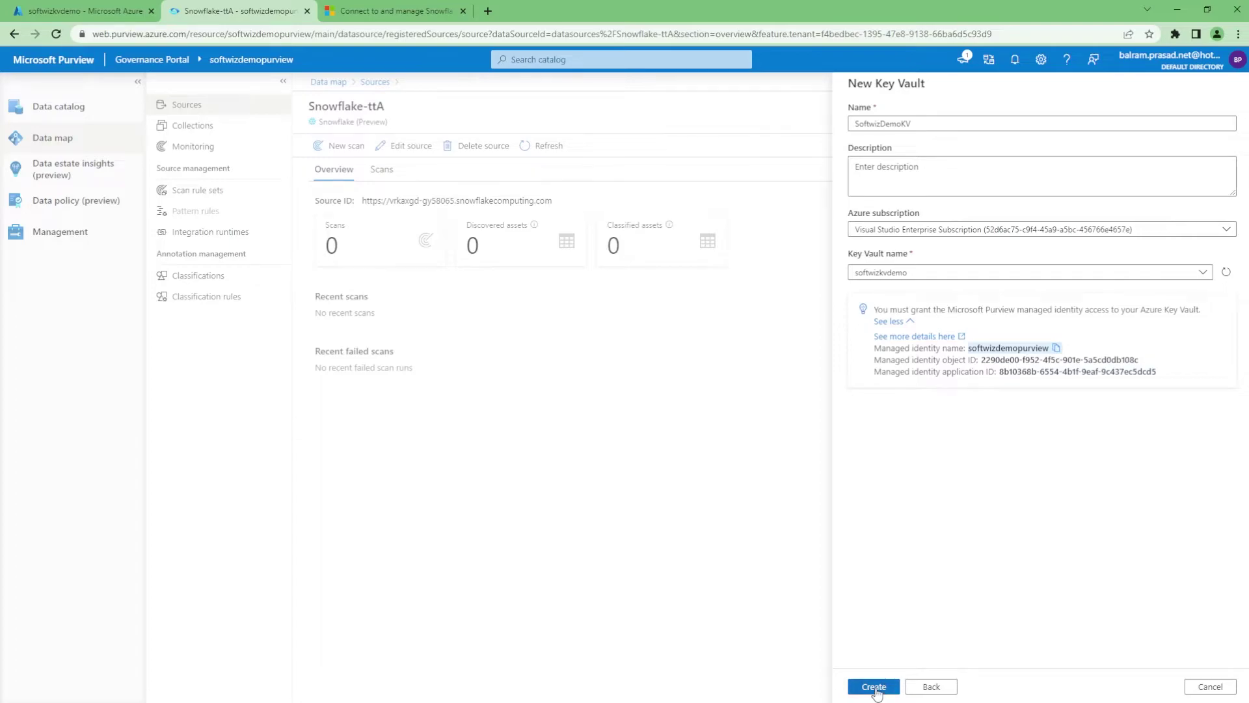
Step: Create the SoftwizDemoKV connection and confirm Purview has been granted access to the vault
{"action": "left_click", "coordinate": [875, 688]}
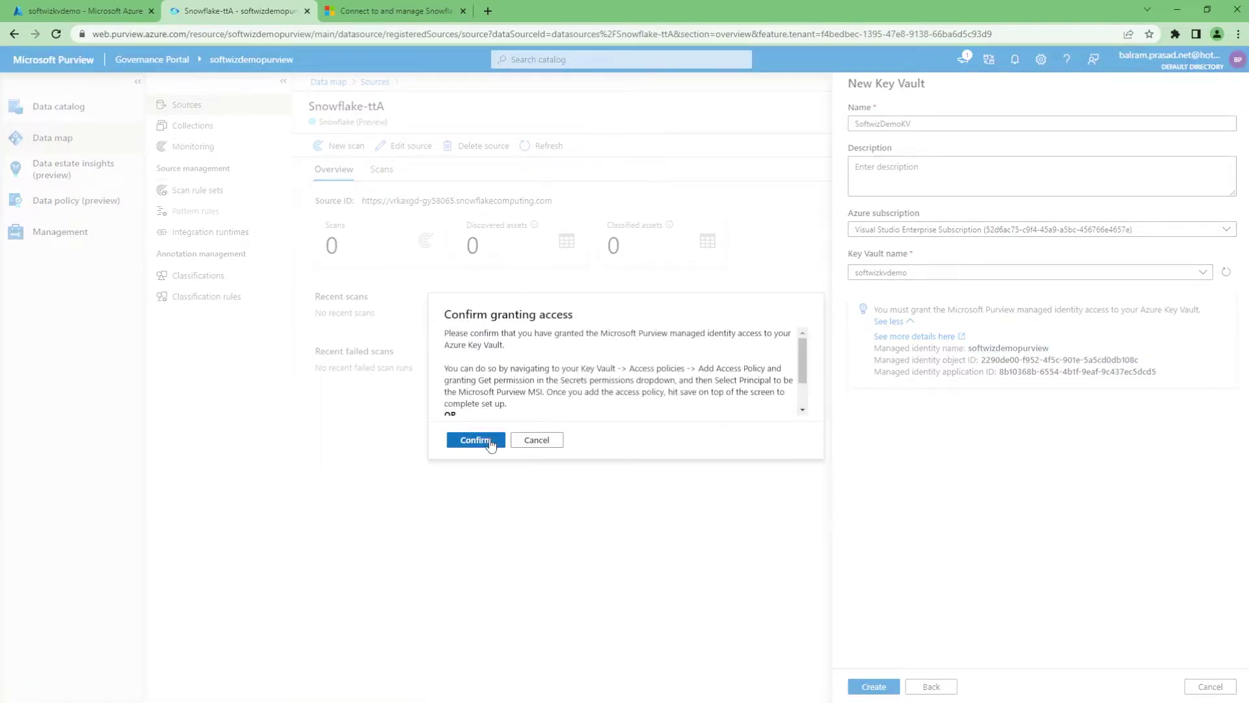
{"action": "left_click_drag", "start_coordinate": [489, 381], "coordinate": [674, 381]}
{"action": "left_click", "coordinate": [489, 444]}
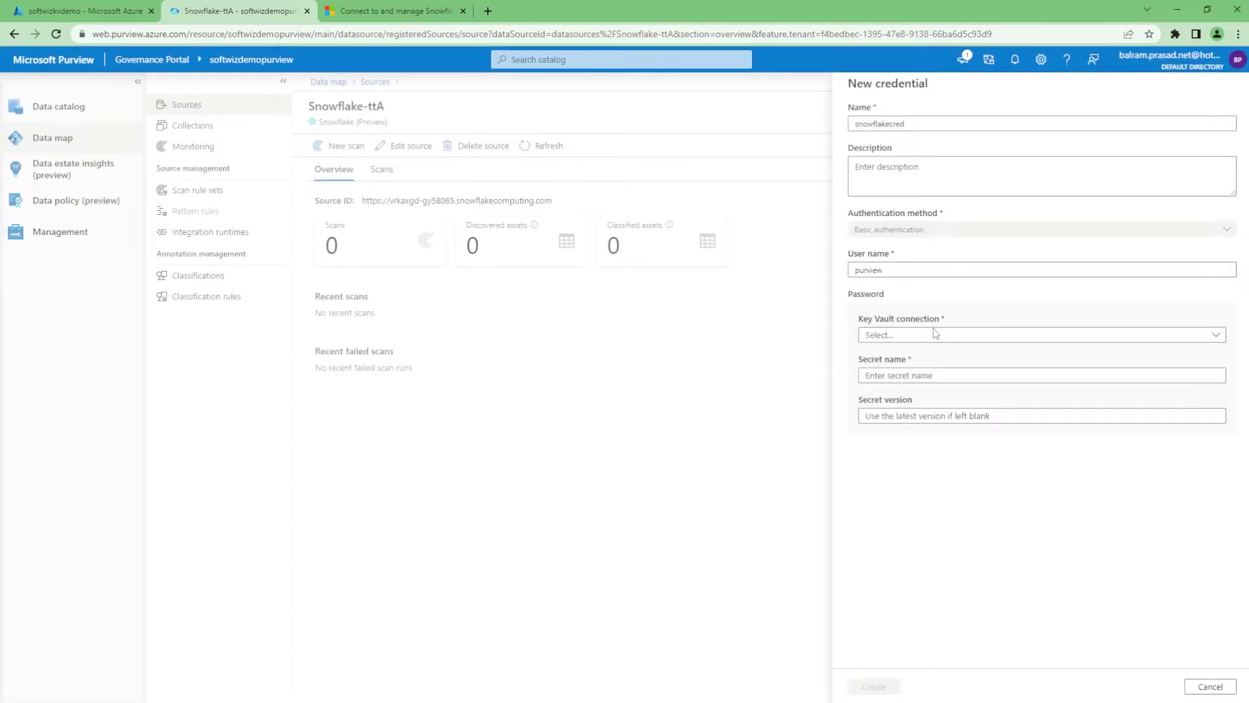
{"action": "left_click", "coordinate": [84, 10]}
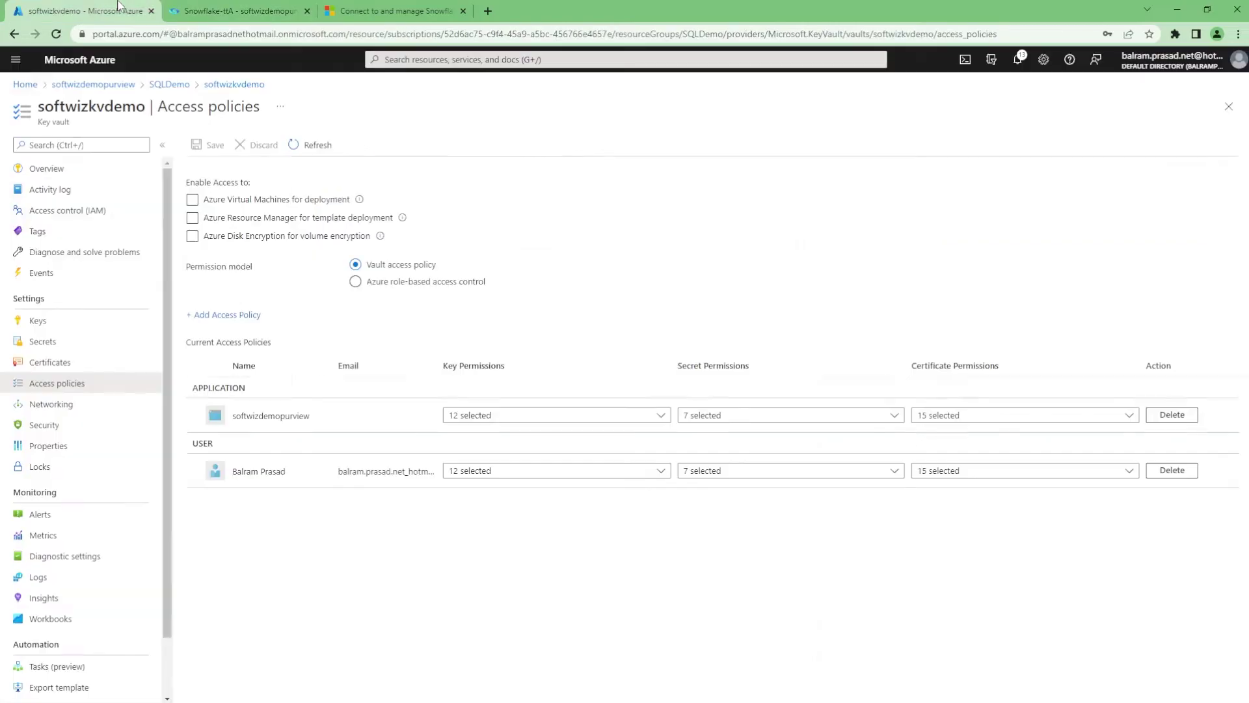
Step: Begin a new secret named snowflakepassword and copy the purview user's password from the Snowflake script
{"action": "left_click", "coordinate": [67, 346]}
{"action": "left_click", "coordinate": [248, 146]}
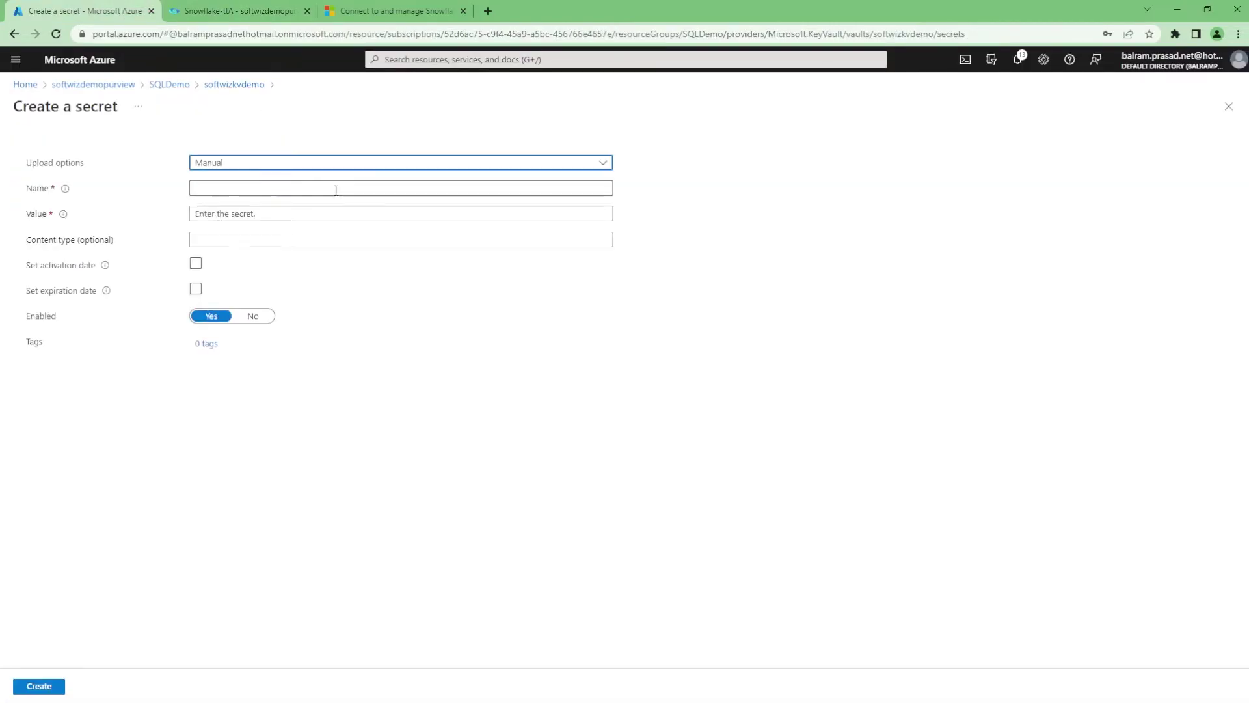
{"action": "left_click", "coordinate": [321, 189]}
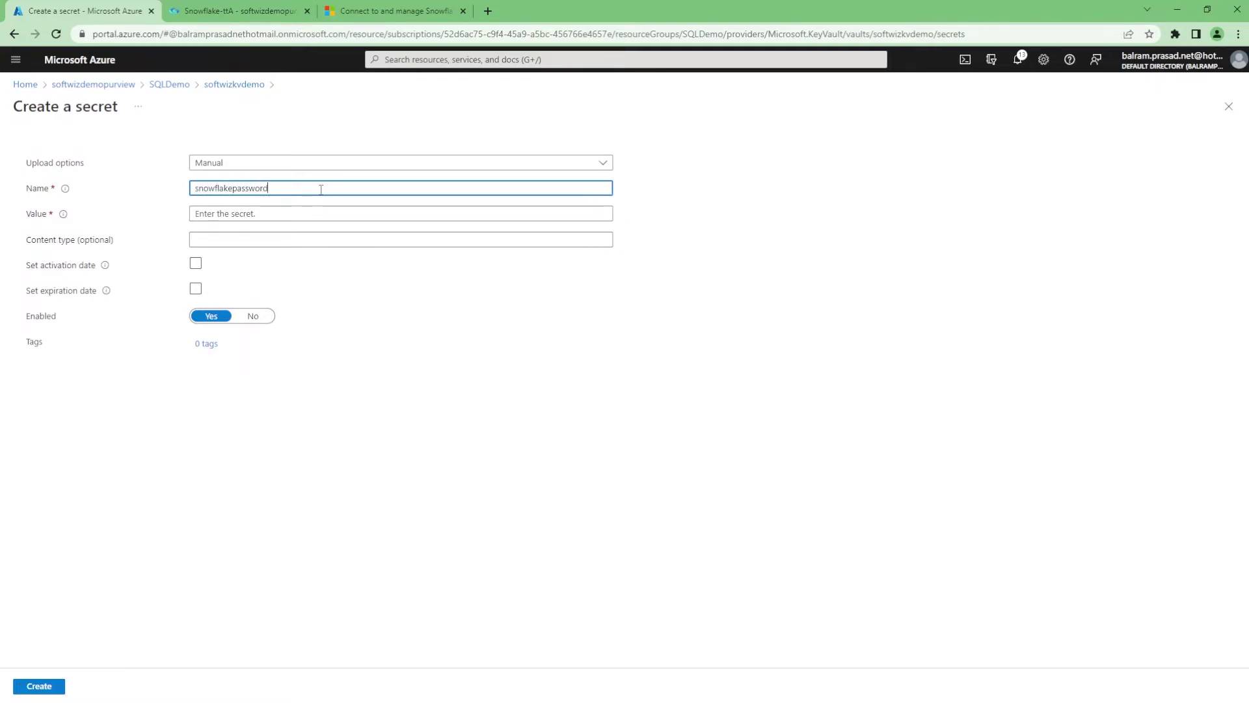
{"action": "key", "text": "alt+Tab"}
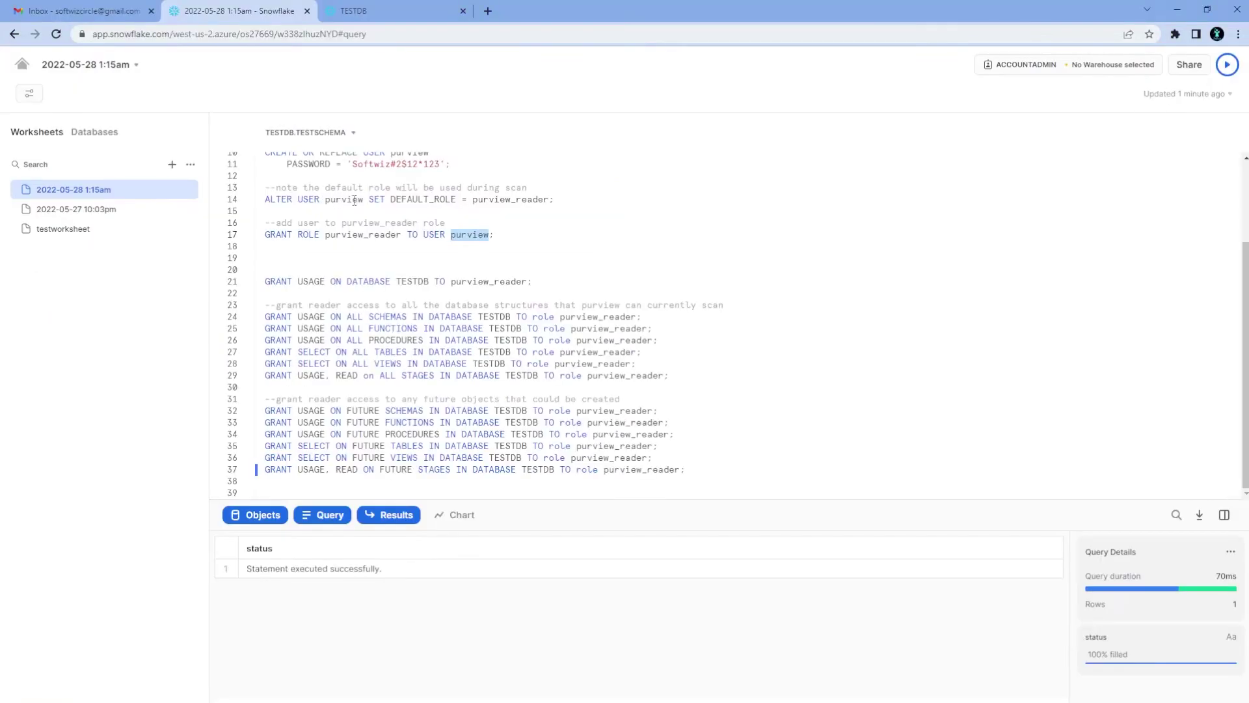
{"action": "scroll", "coordinate": [365, 232], "scroll_direction": "up", "scroll_amount": 2}
{"action": "left_click_drag", "start_coordinate": [352, 229], "coordinate": [435, 231]}
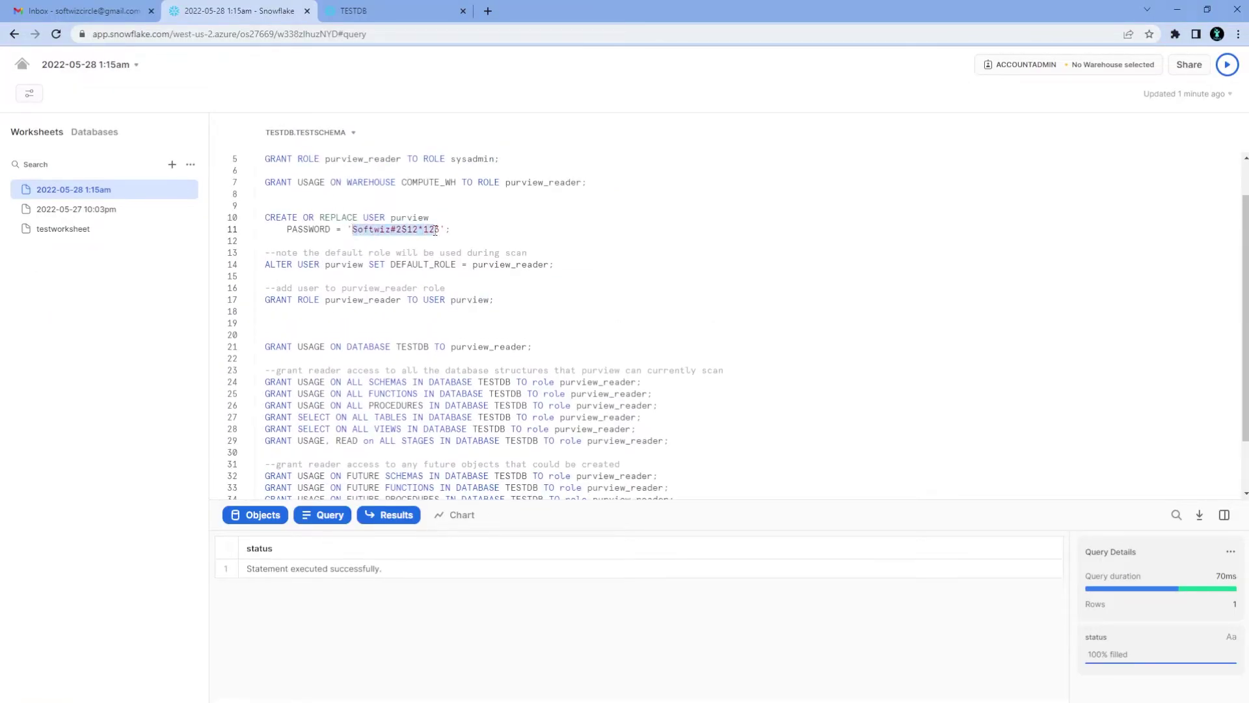
{"action": "key", "text": "ctrl+c"}
Step: Paste the password as the secret value, create the secret, and copy its name snowflakepassword
{"action": "key", "text": "alt+Tab"}
{"action": "left_click", "coordinate": [455, 213]}
{"action": "key", "text": "ctrl+v"}
{"action": "left_click", "coordinate": [32, 688]}
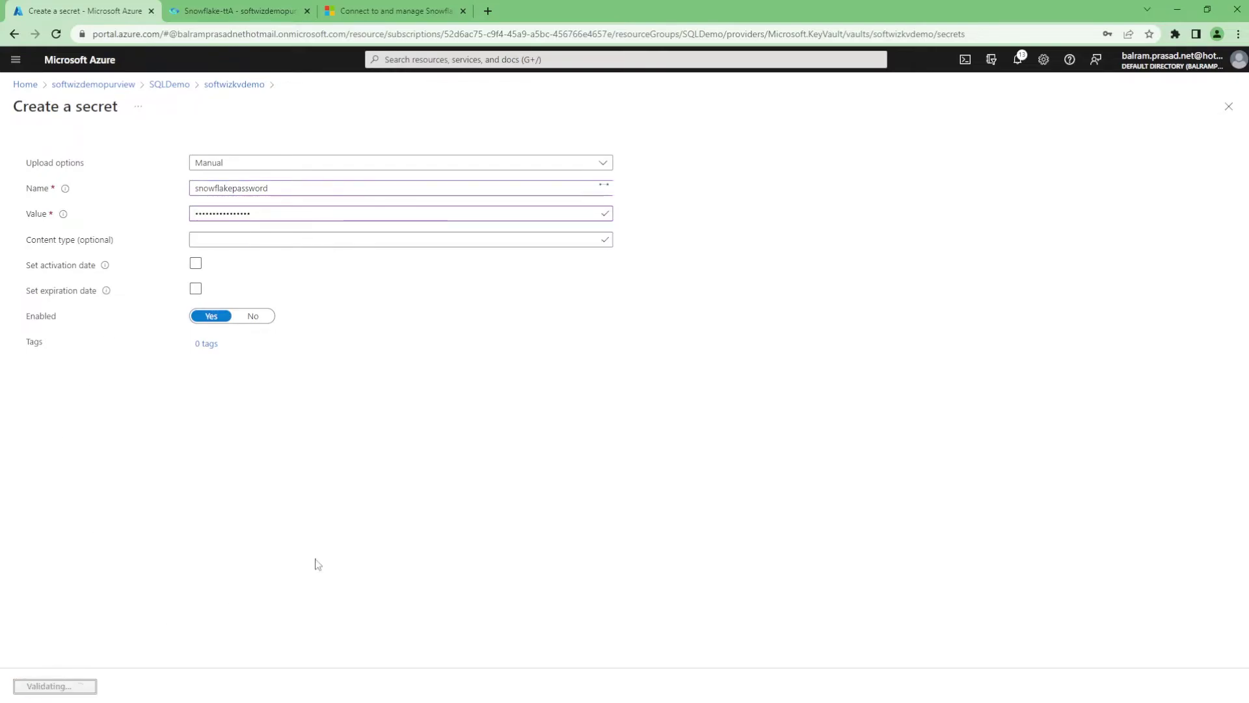
{"action": "left_click", "coordinate": [272, 230]}
{"action": "double_click", "coordinate": [142, 105]}
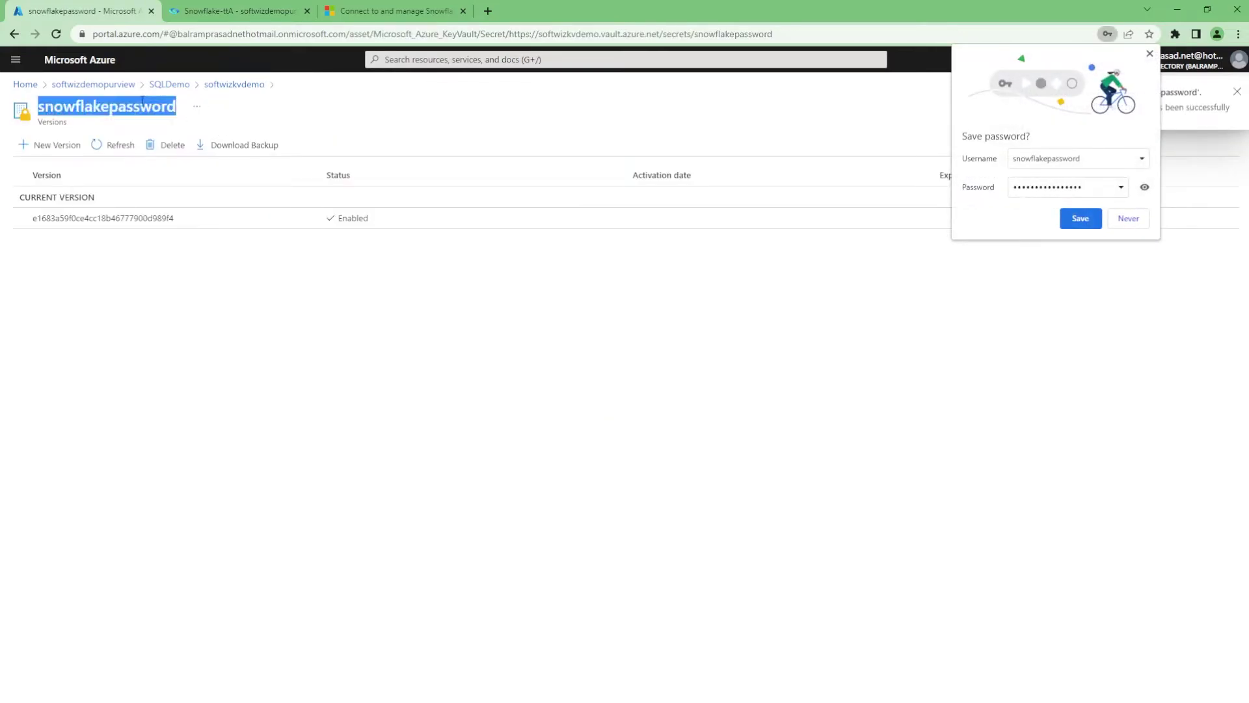
{"action": "key", "text": "alt+Tab"}
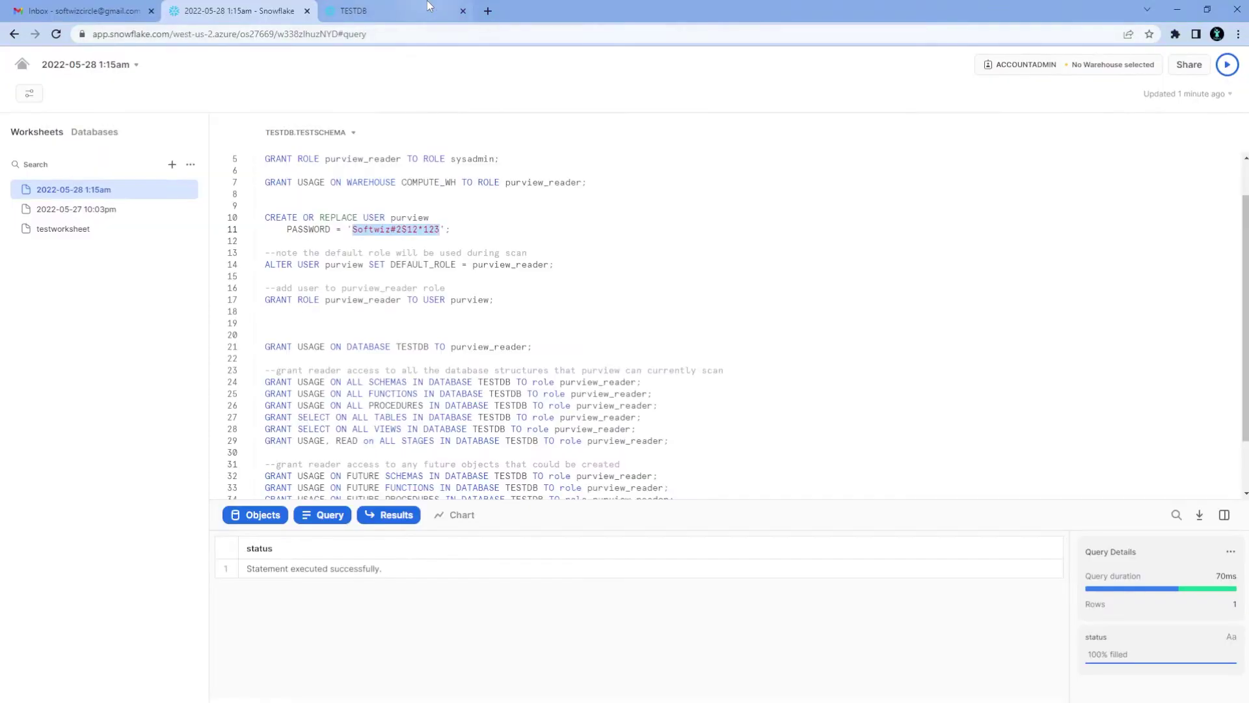
{"action": "key", "text": "alt+Tab"}
Step: Create the snowflakecred credential with Key Vault connection SoftwizDemoKV and secret name snowflakepassword
{"action": "left_click", "coordinate": [234, 10]}
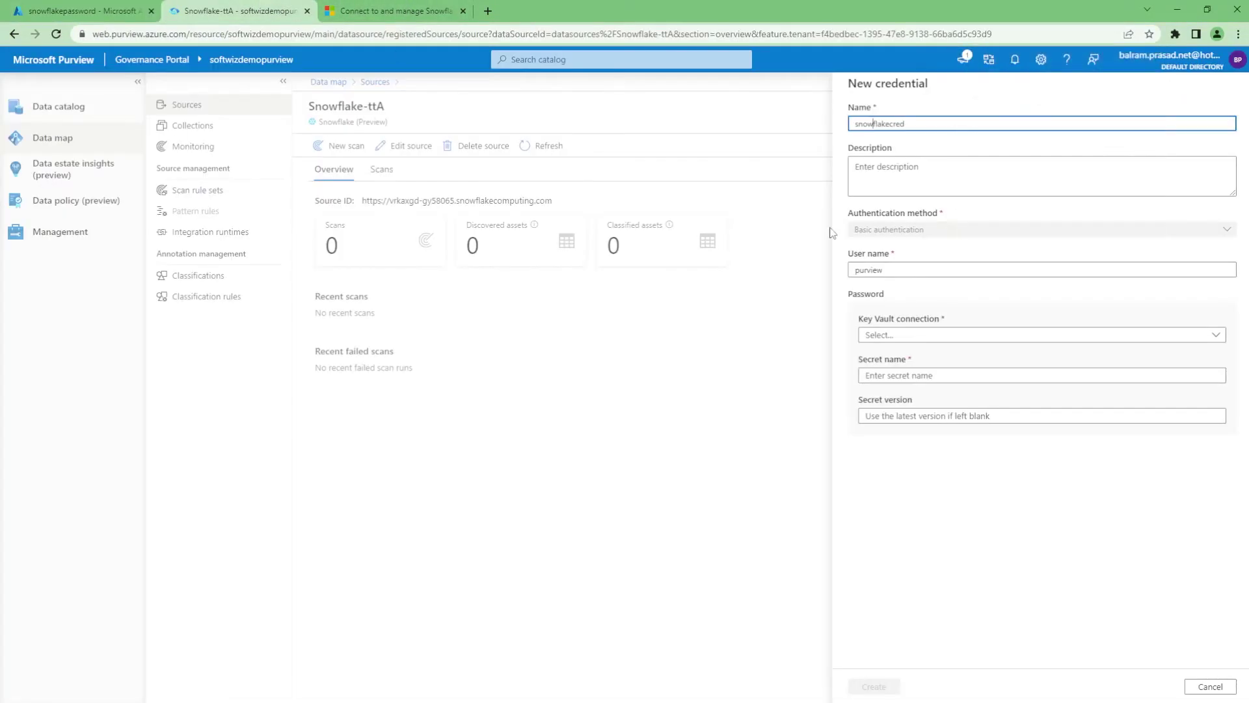
{"action": "left_click", "coordinate": [888, 339]}
{"action": "left_click", "coordinate": [894, 378]}
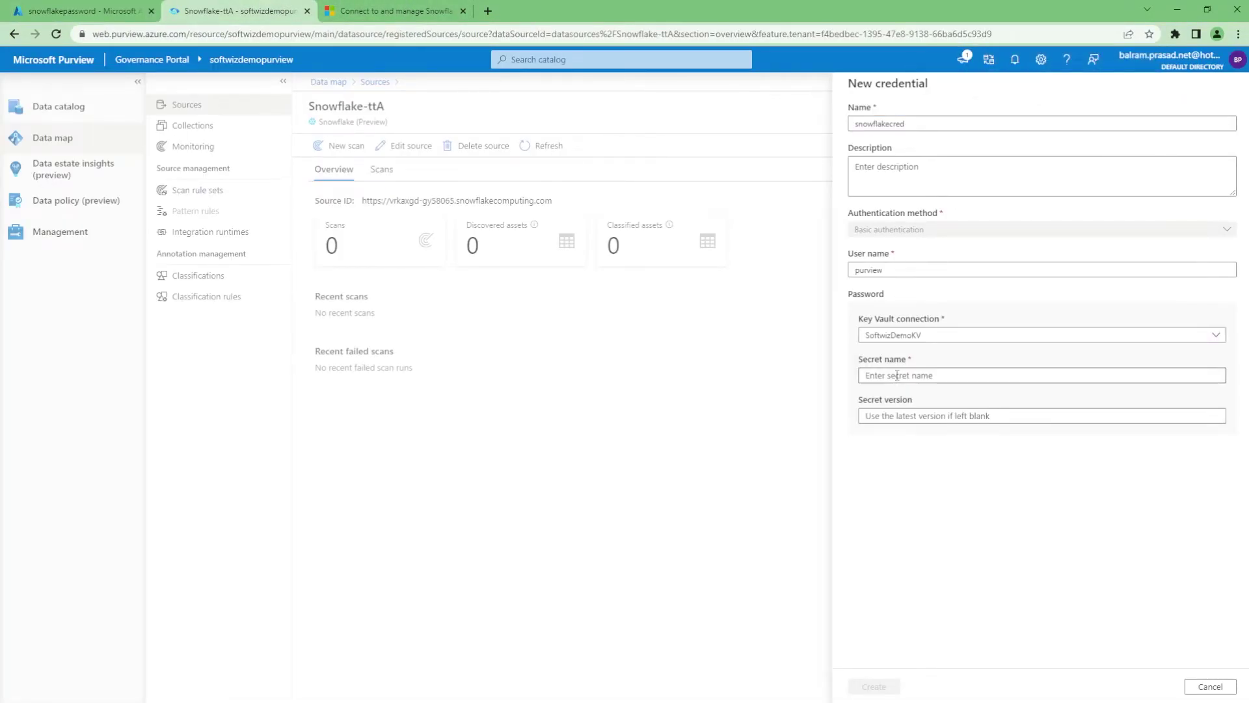
{"action": "left_click", "coordinate": [900, 376]}
{"action": "key", "text": "ctrl+v"}
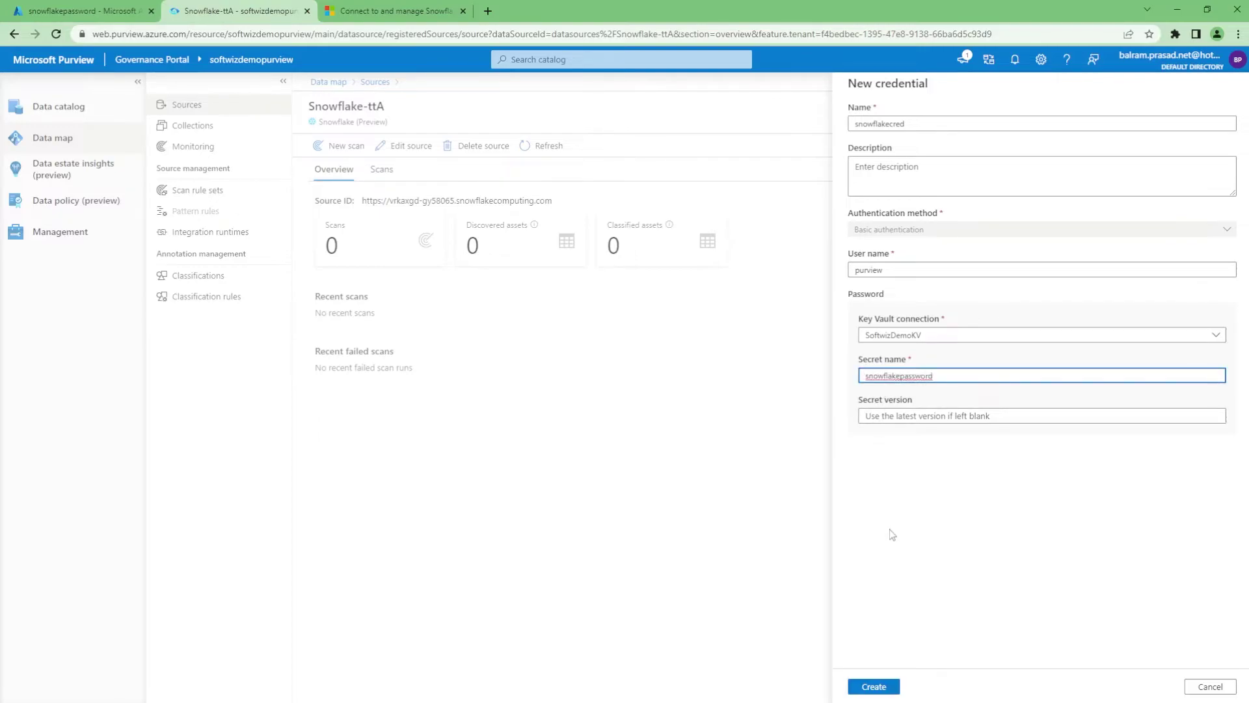
{"action": "left_click", "coordinate": [886, 688]}
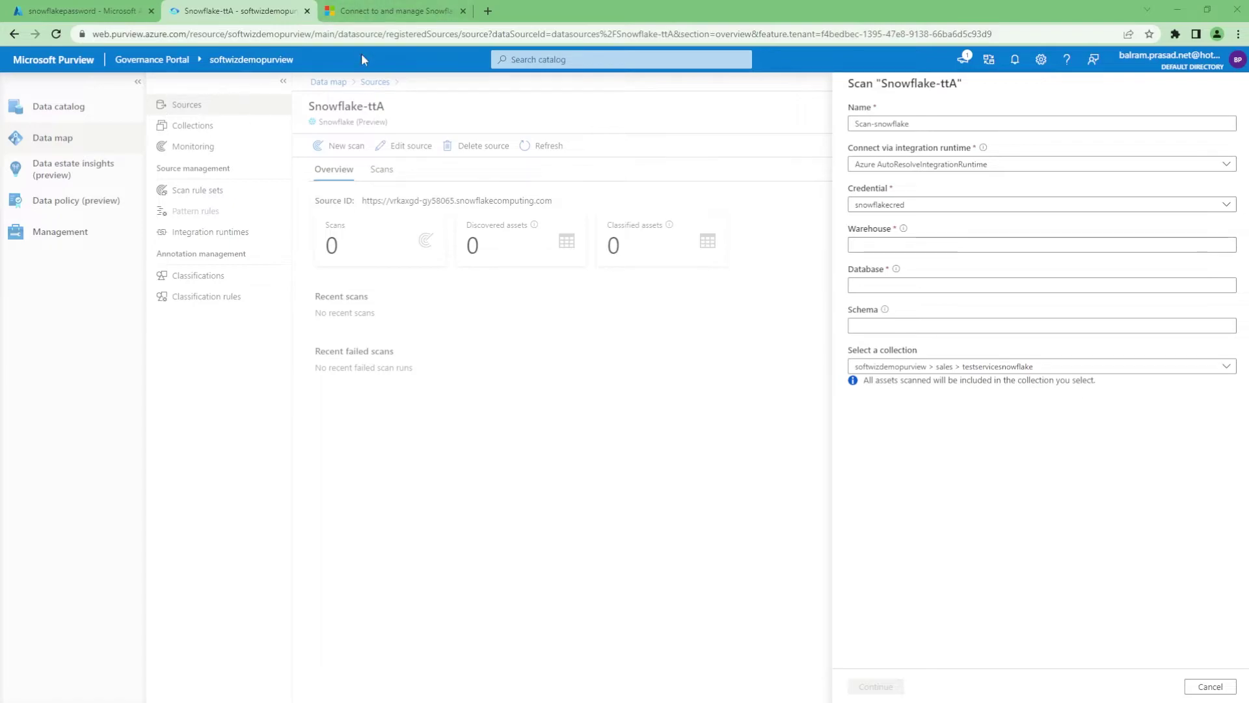
Step: Set the scan's warehouse to COMPUTE_WH and database to TESTDB, then continue
{"action": "key", "text": "alt+Tab"}
{"action": "left_click", "coordinate": [391, 8]}
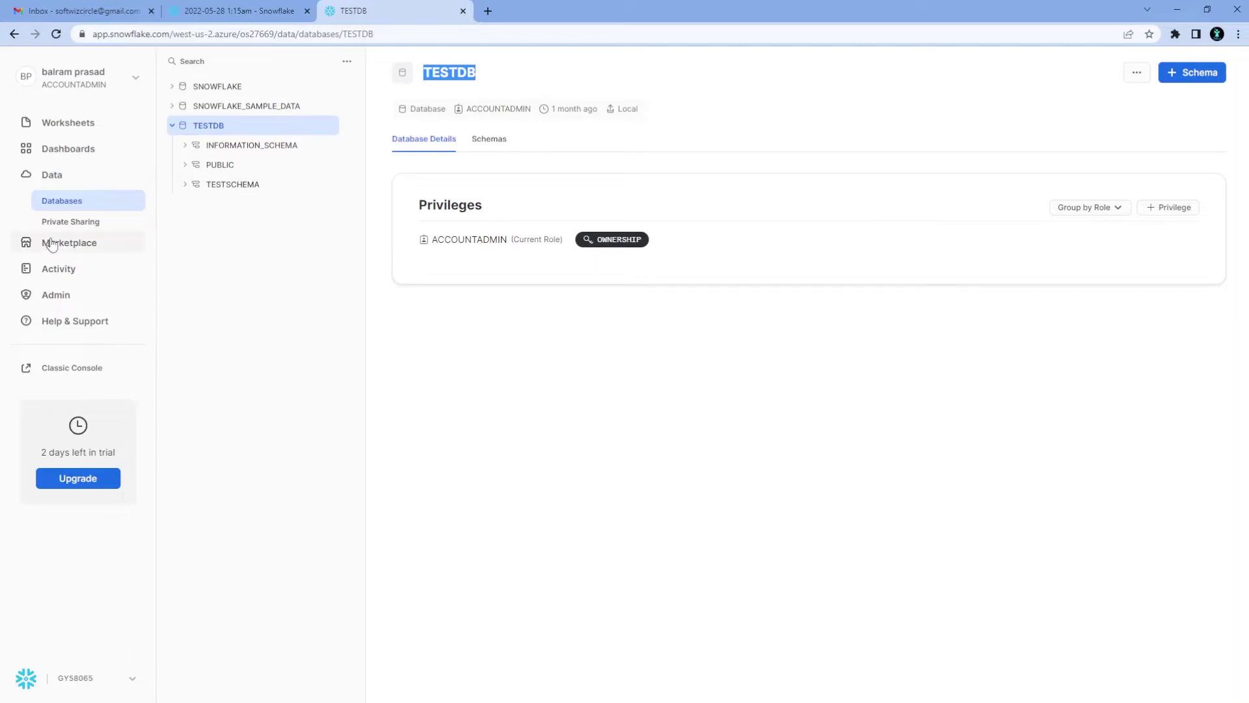
{"action": "left_click", "coordinate": [59, 296]}
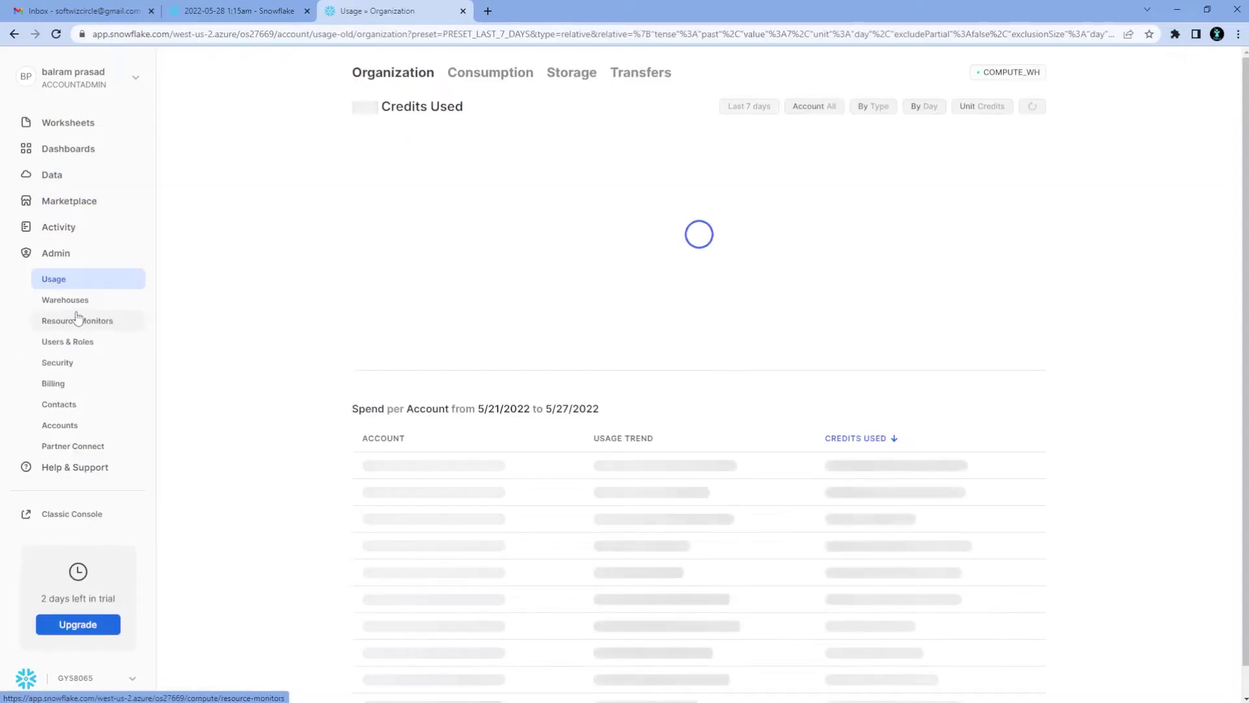
{"action": "left_click", "coordinate": [62, 300]}
{"action": "left_click", "coordinate": [217, 156]}
{"action": "double_click", "coordinate": [262, 73]}
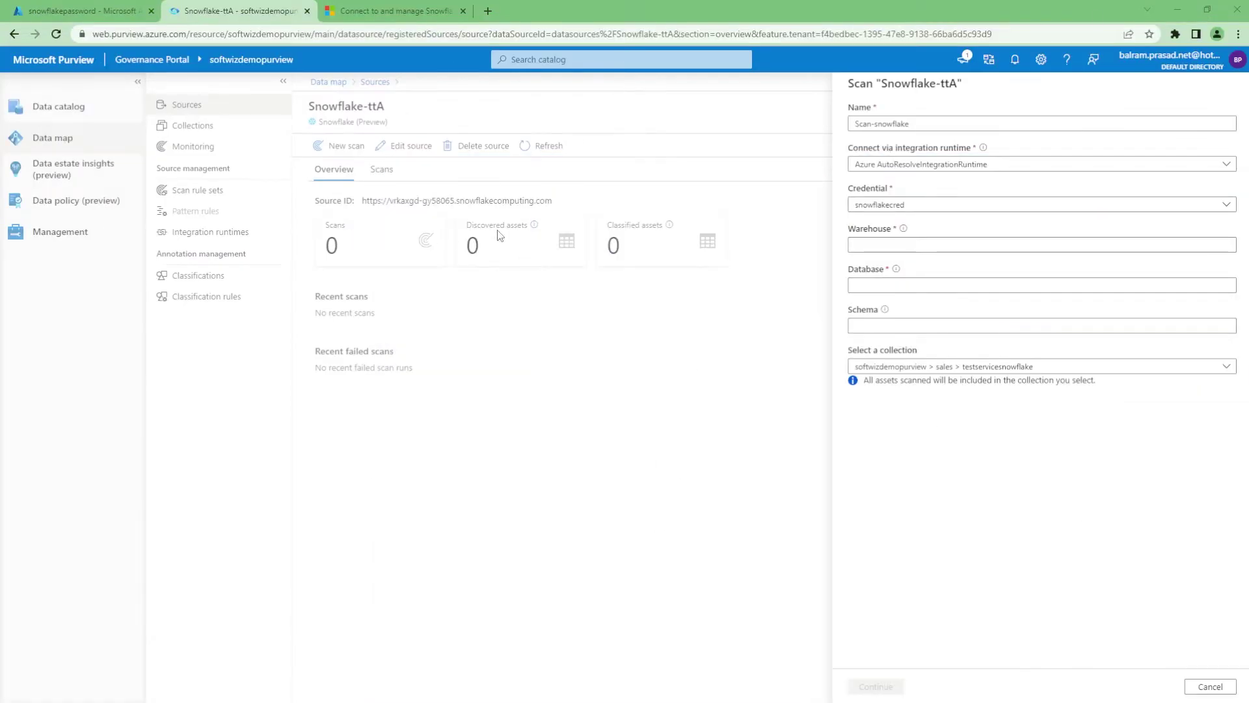
{"action": "left_click", "coordinate": [876, 244]}
{"action": "key", "text": "ctrl+v"}
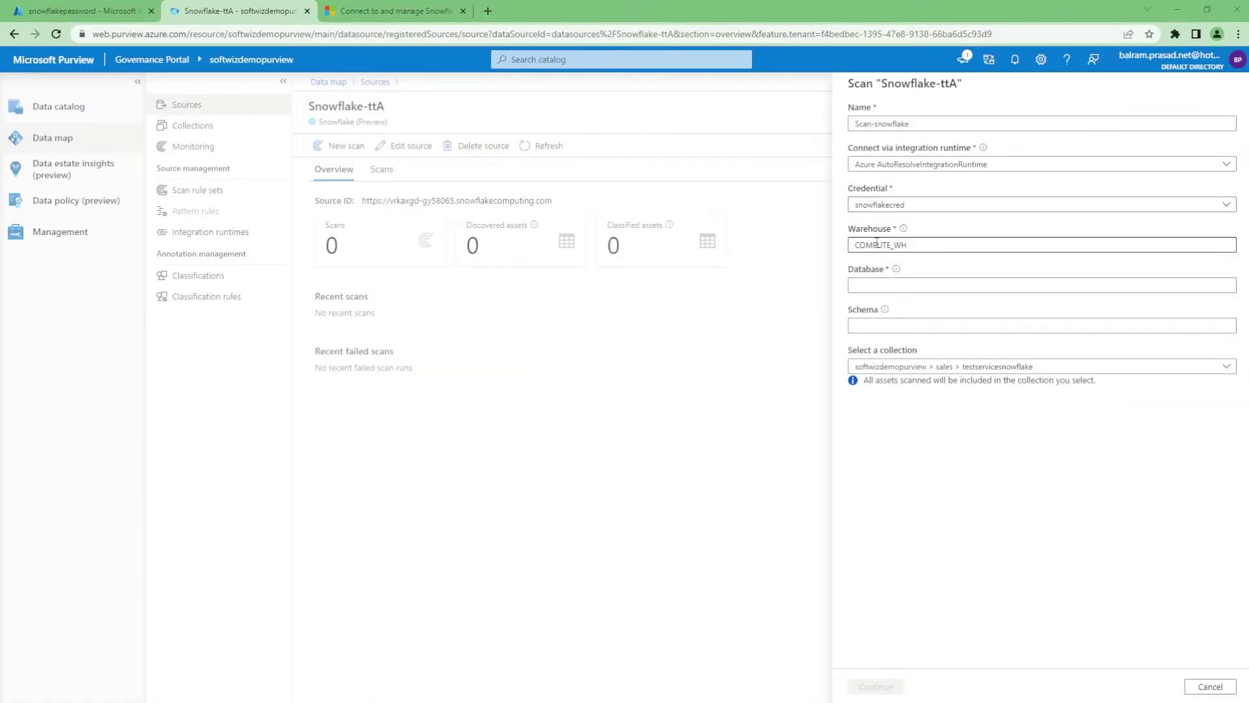
{"action": "left_click", "coordinate": [950, 280]}
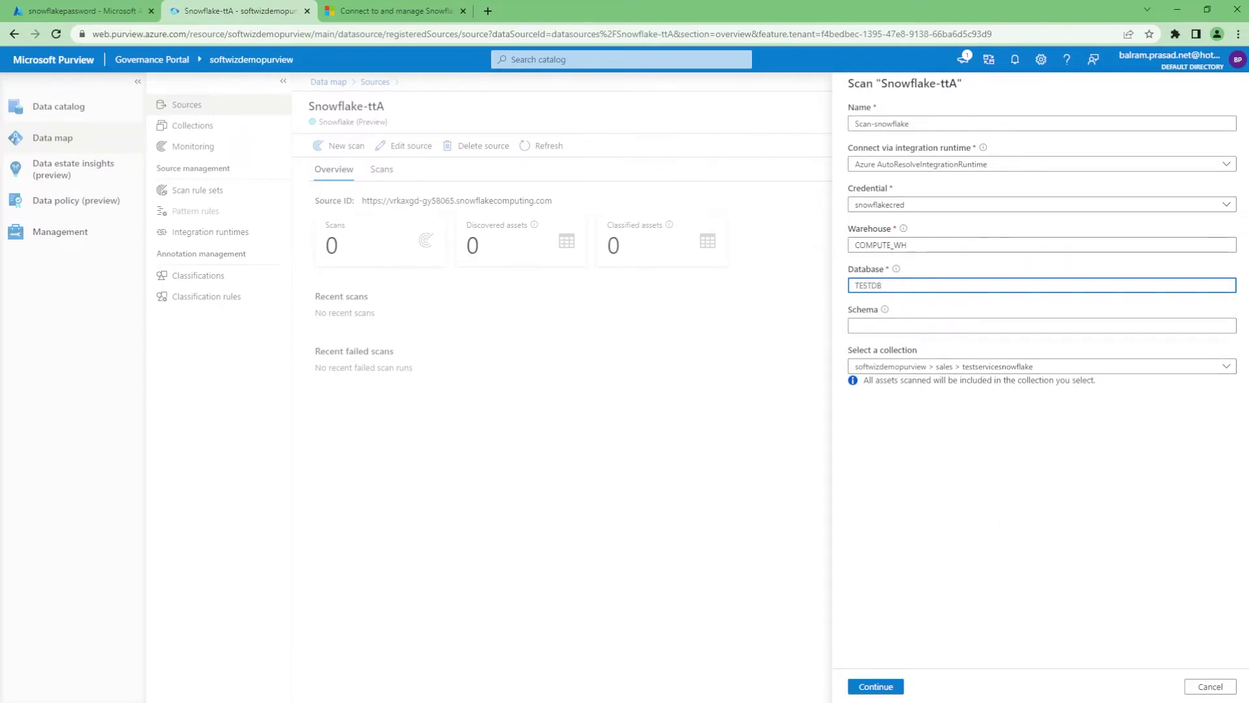
{"action": "left_click", "coordinate": [887, 691]}
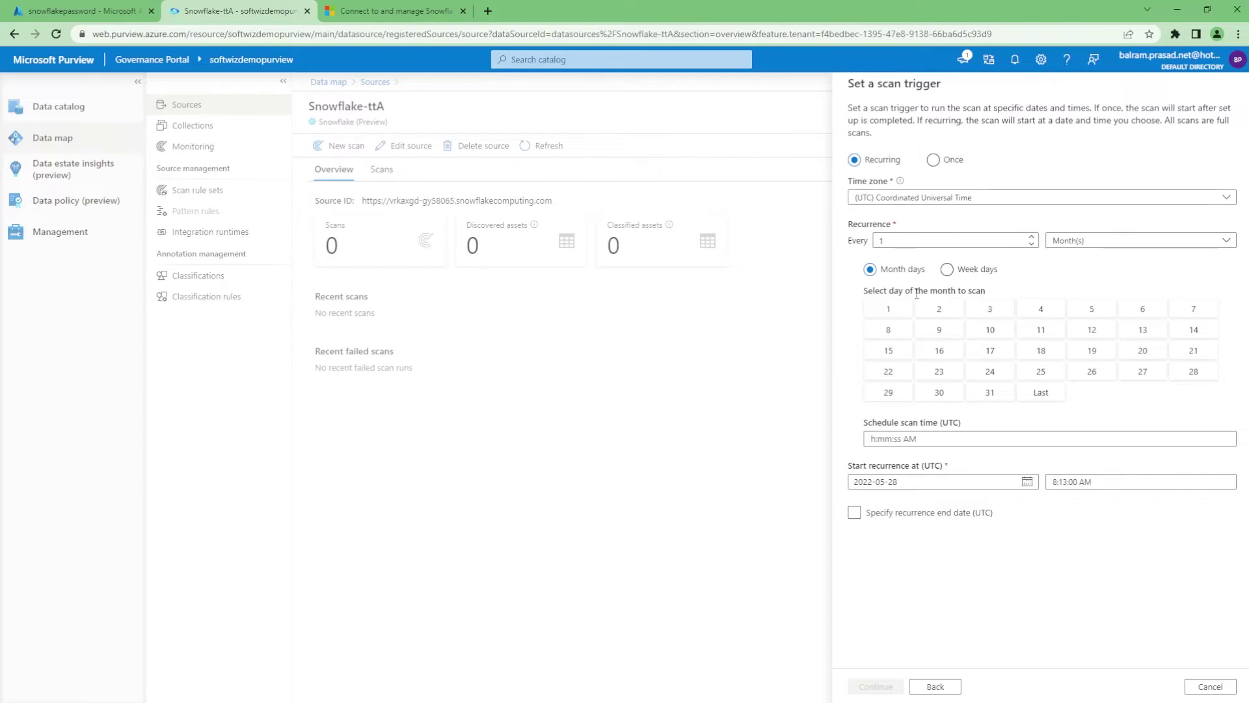
Step: Set the trigger to Once, save and run Scan-snowflake, and open its run history
{"action": "left_click", "coordinate": [934, 163]}
{"action": "left_click", "coordinate": [874, 686]}
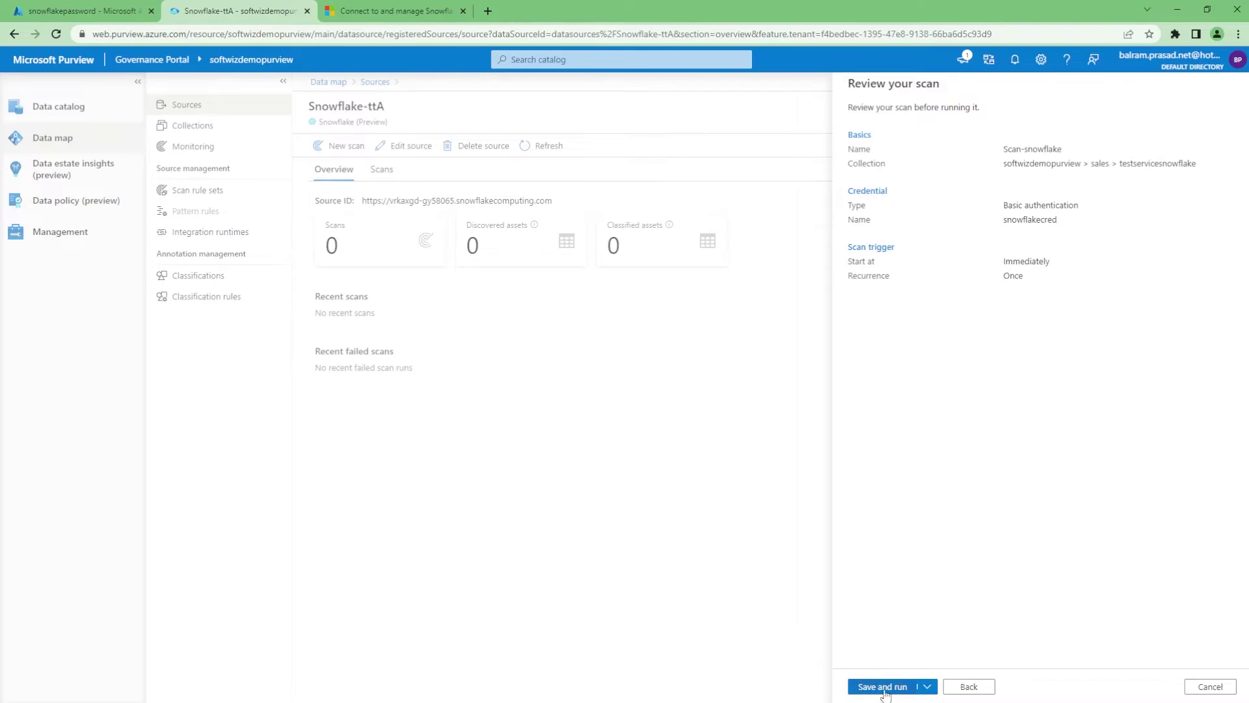
{"action": "left_click", "coordinate": [884, 687]}
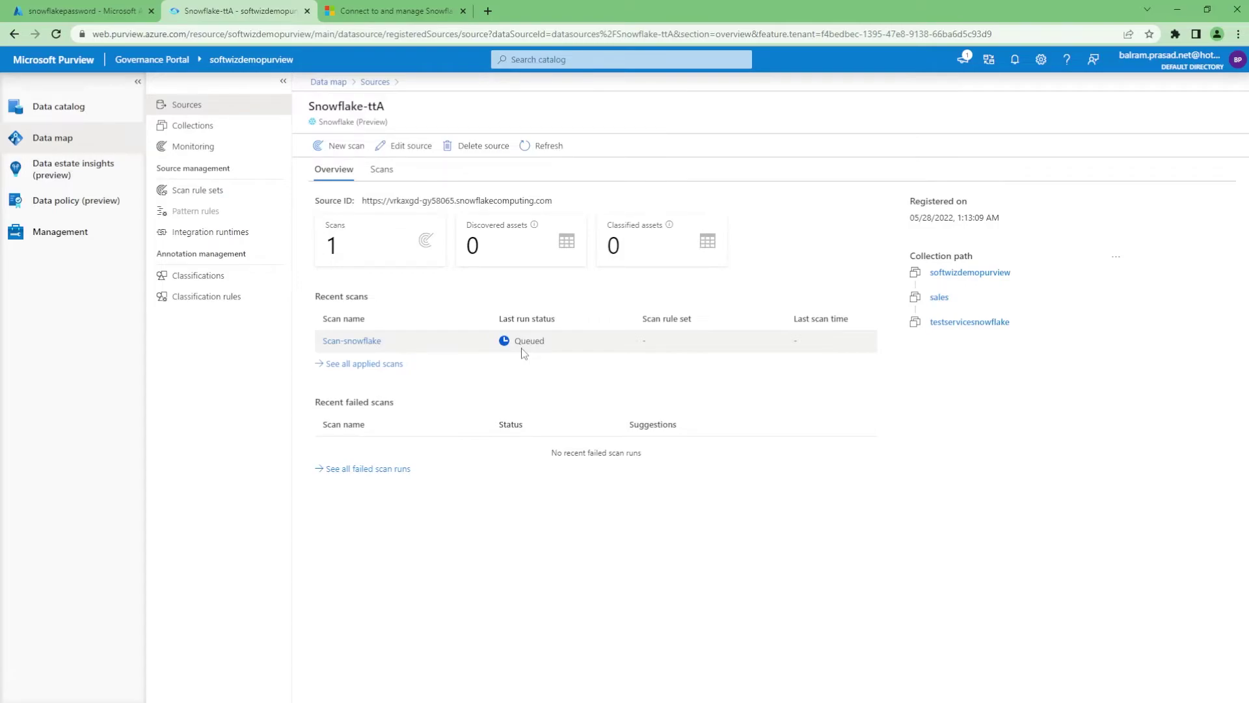
{"action": "left_click", "coordinate": [362, 343]}
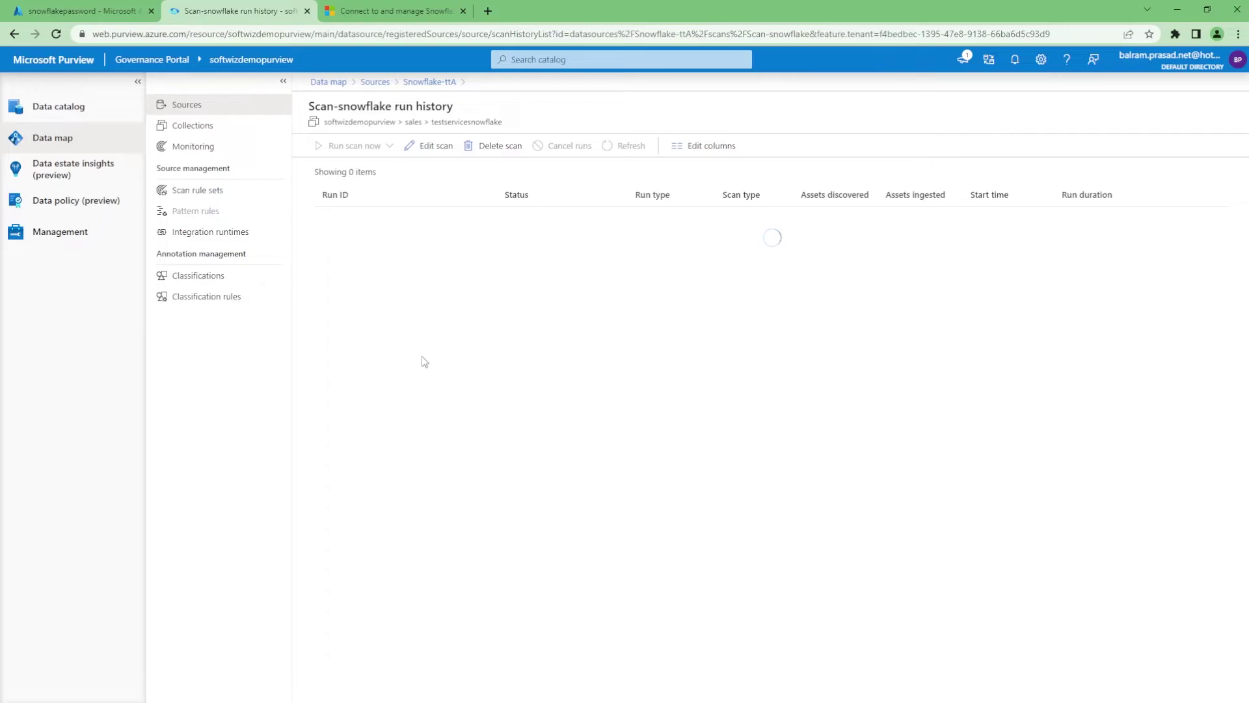
Step: Refresh the Scan-snowflake run status, noting 6 assets ingested
{"action": "left_click", "coordinate": [622, 146]}
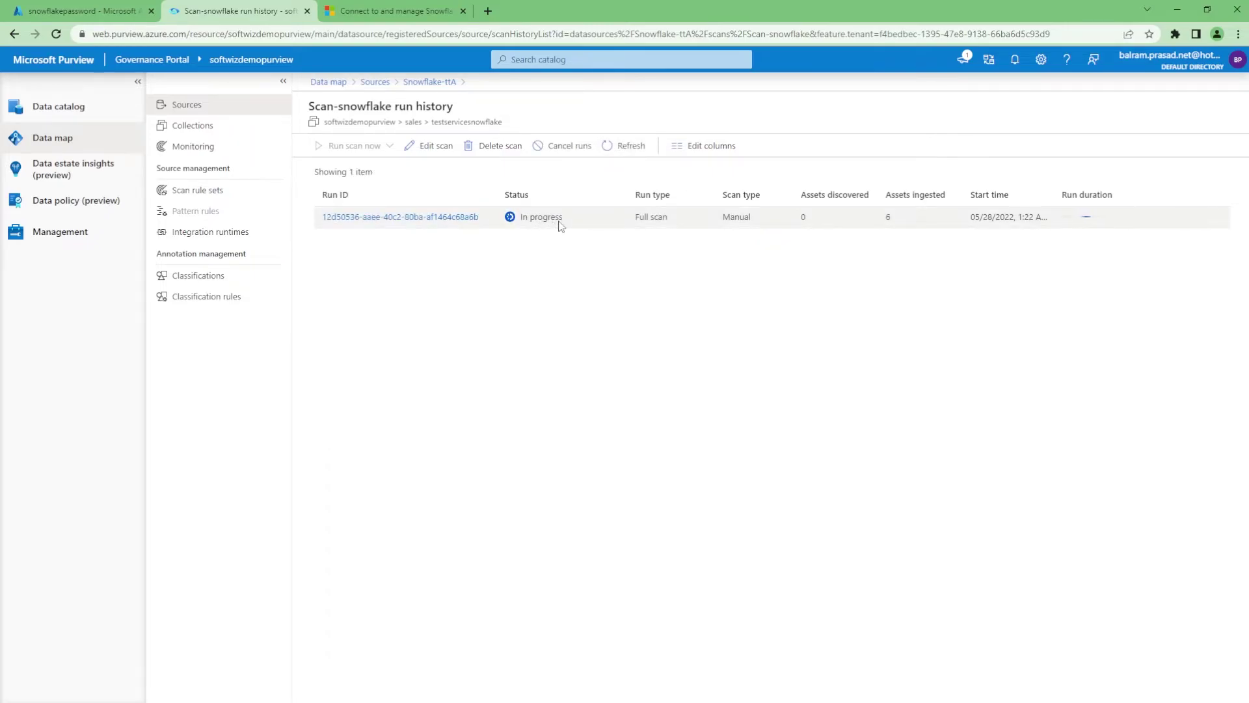
{"action": "left_click_drag", "start_coordinate": [898, 223], "coordinate": [885, 224]}
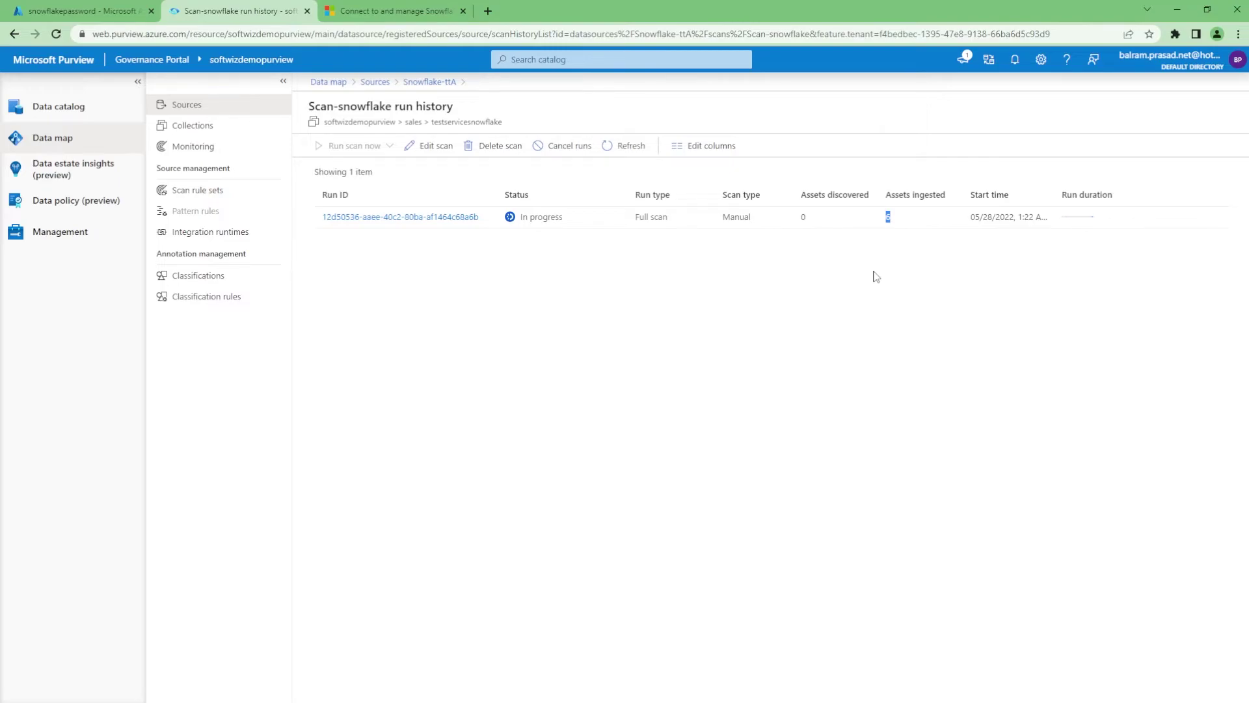
{"action": "left_click", "coordinate": [644, 146]}
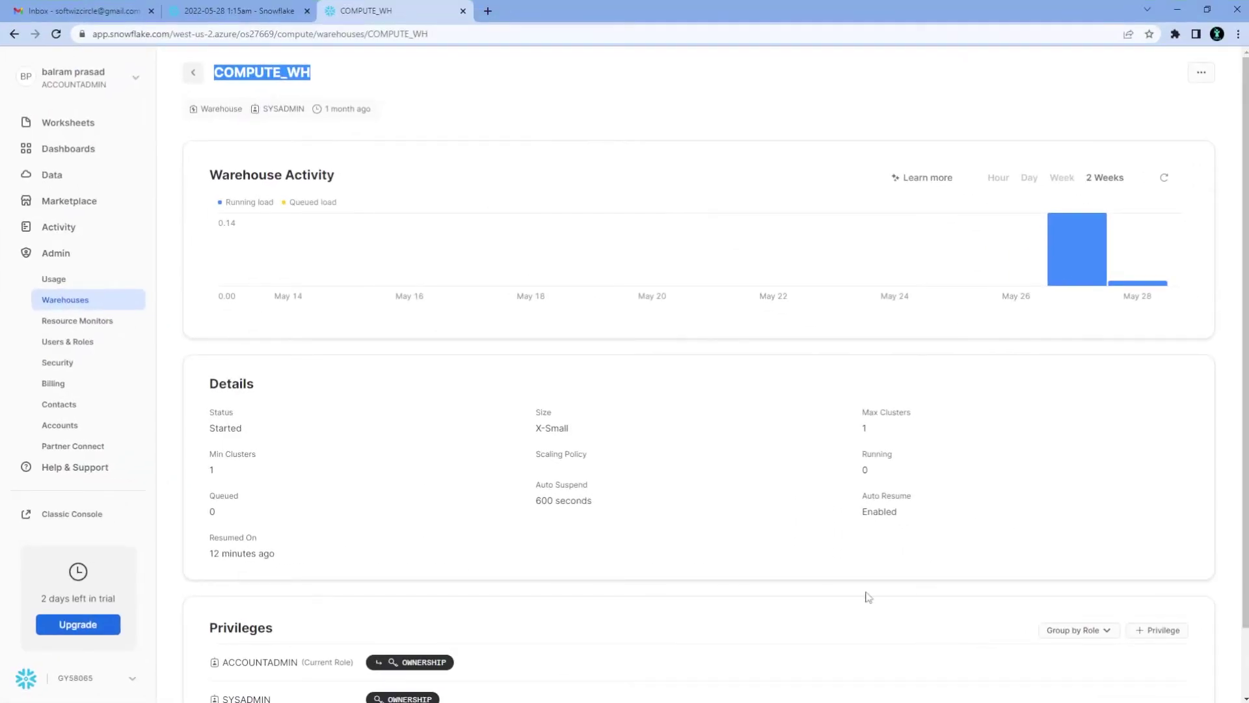
Step: Check the TESTDB database's TESTSCHEMA tables in Snowflake, then go back to Purview
{"action": "left_click", "coordinate": [221, 9]}
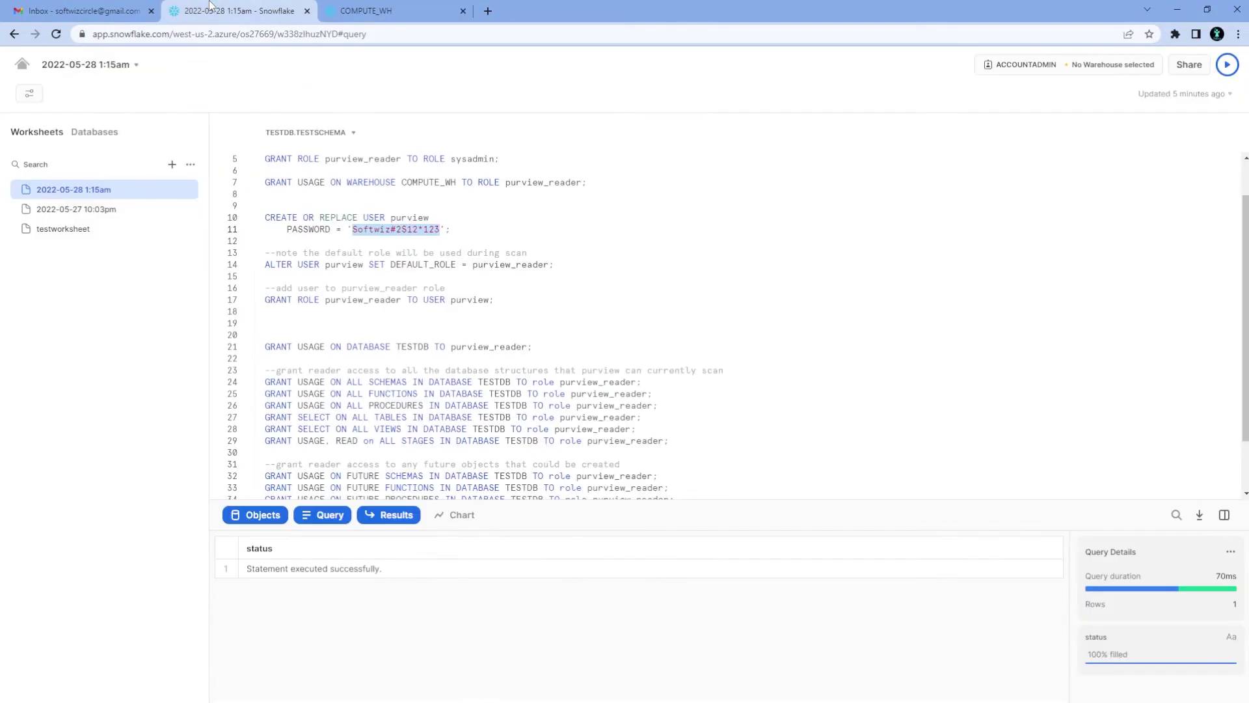
{"action": "left_click", "coordinate": [329, 9]}
{"action": "left_click", "coordinate": [53, 174]}
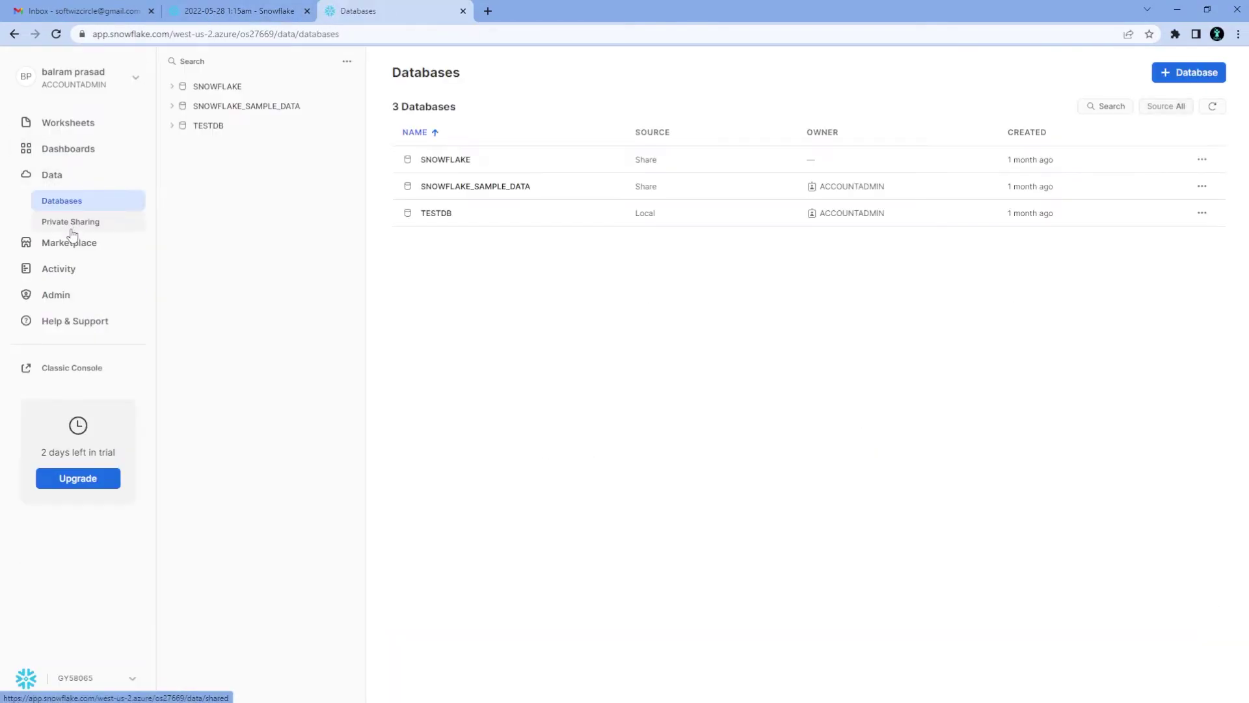
{"action": "left_click", "coordinate": [202, 125]}
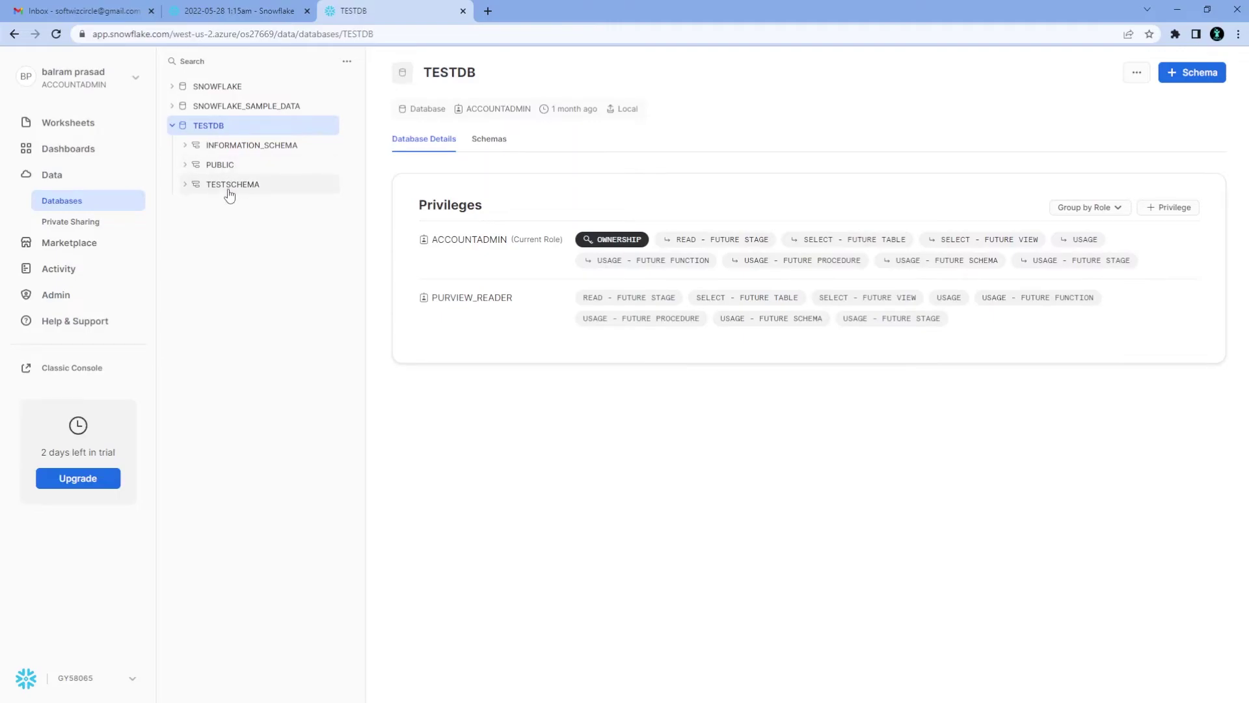
{"action": "left_click", "coordinate": [232, 187]}
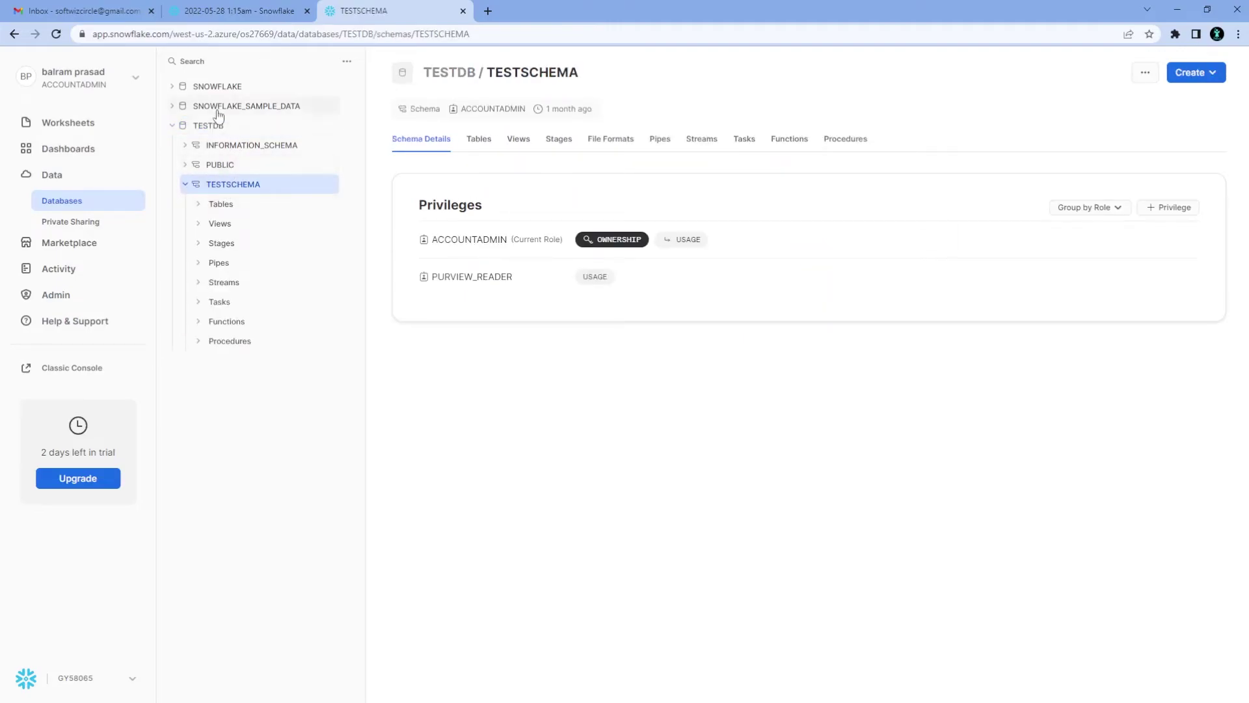
{"action": "left_click", "coordinate": [1177, 9]}
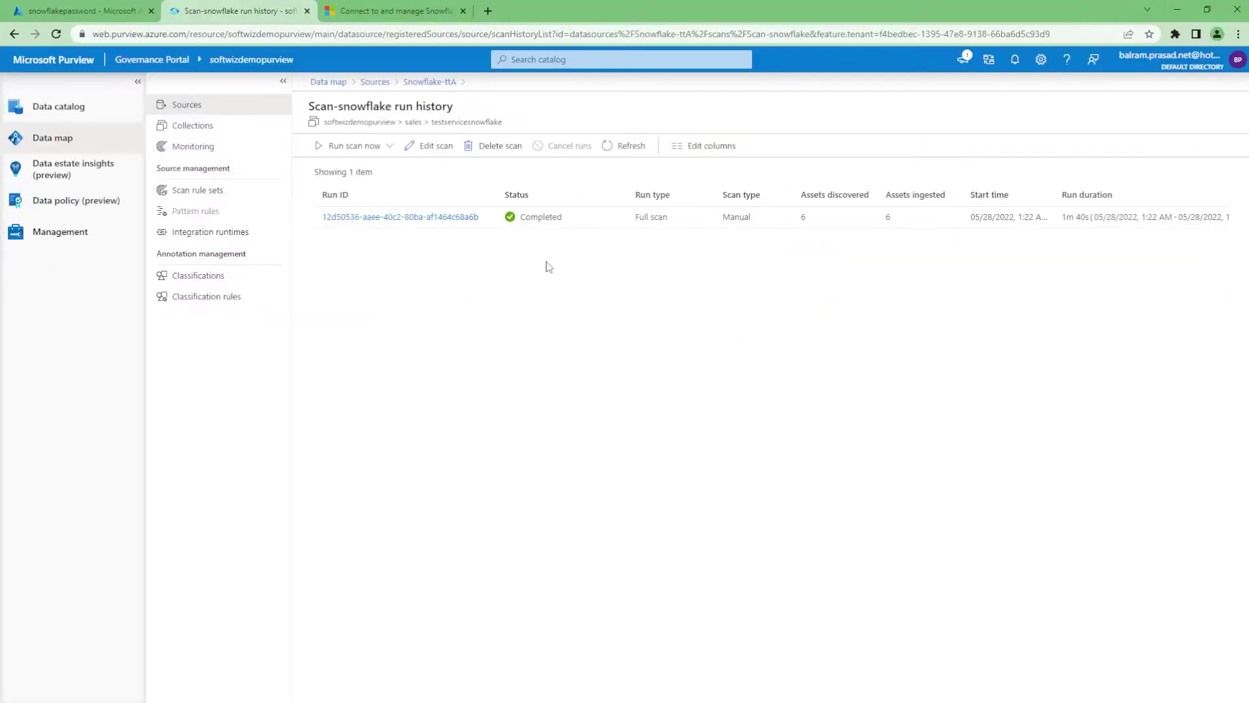
Step: Inspect the completed run's details and testservicesnowflake's role assignments, then go to Data catalog
{"action": "left_click", "coordinate": [390, 218]}
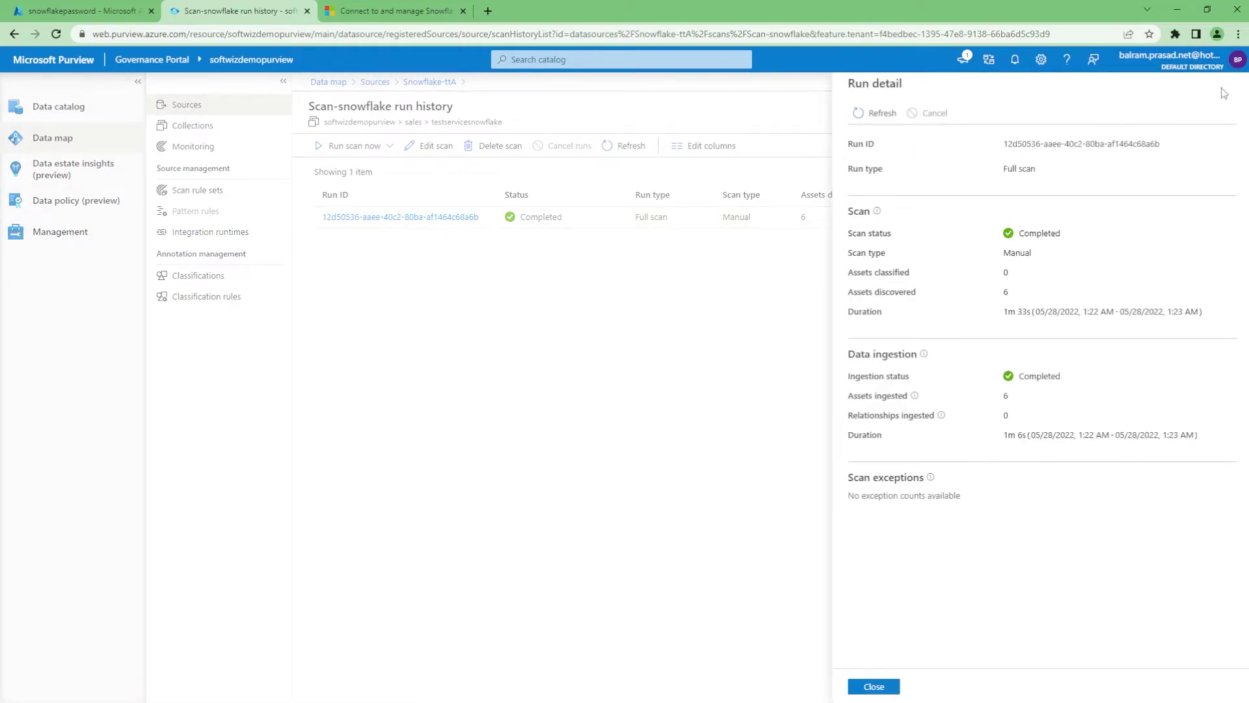
{"action": "left_click", "coordinate": [892, 688]}
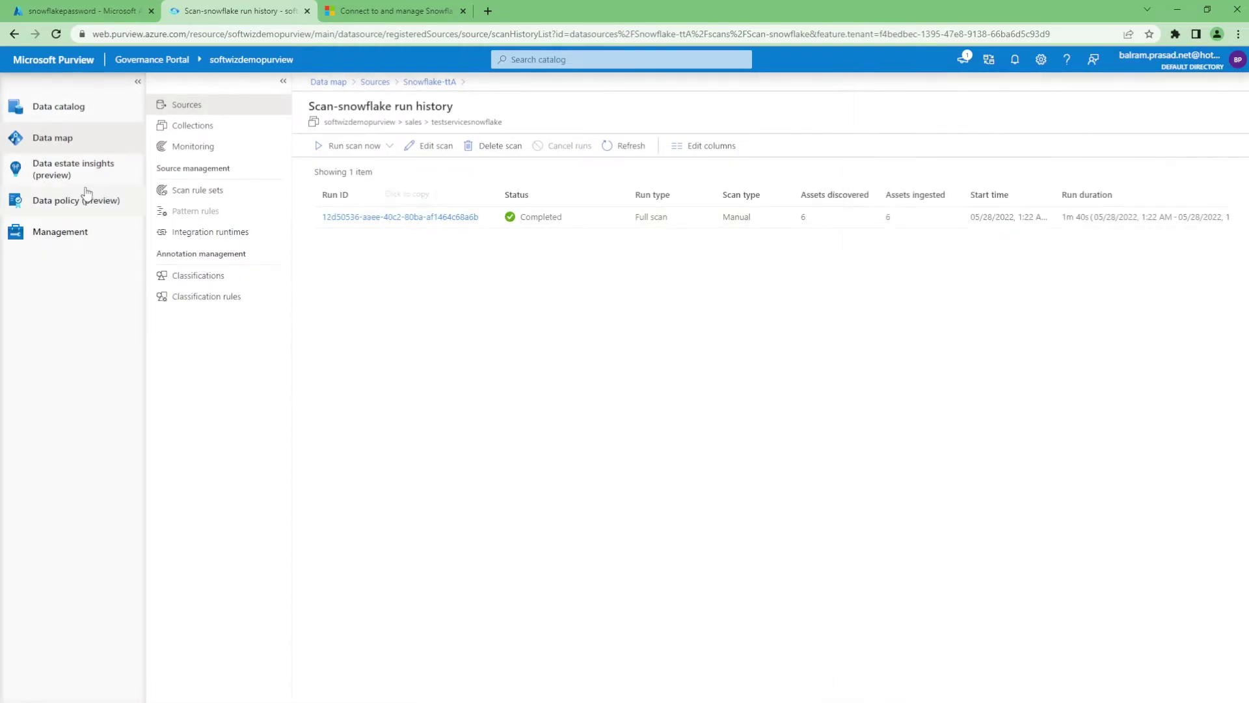
{"action": "left_click", "coordinate": [212, 127]}
{"action": "left_click", "coordinate": [381, 232]}
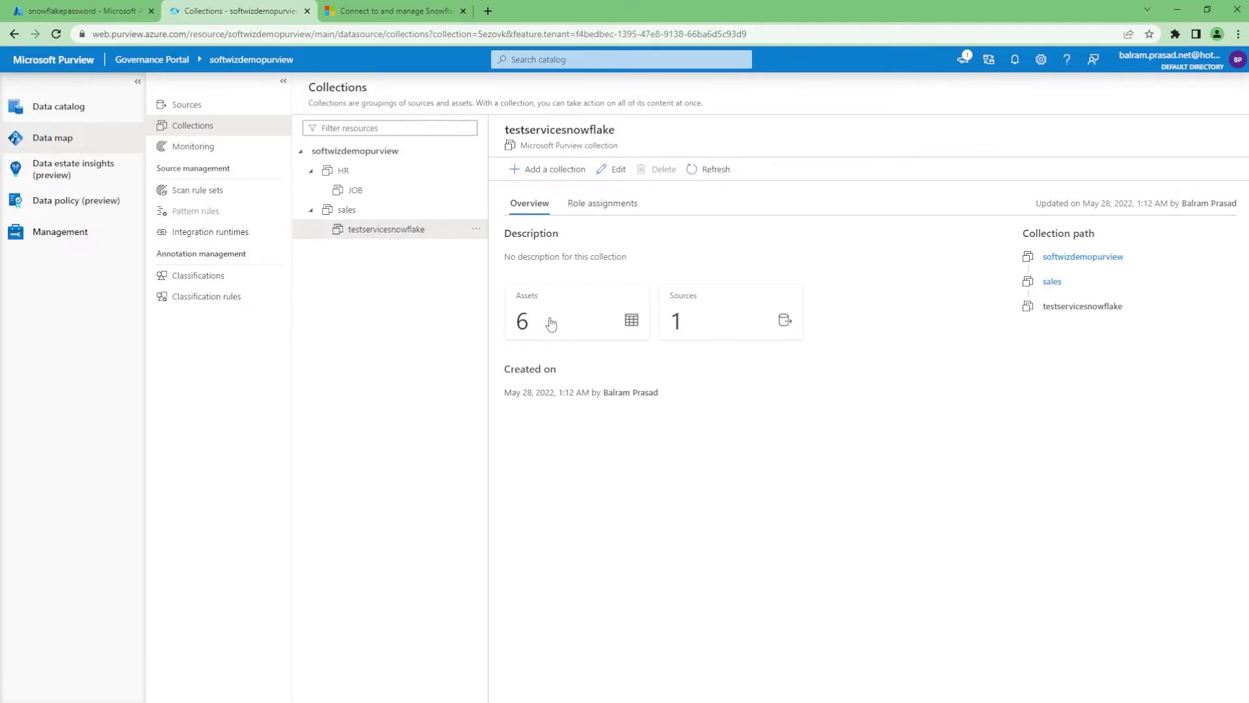
{"action": "left_click", "coordinate": [615, 209]}
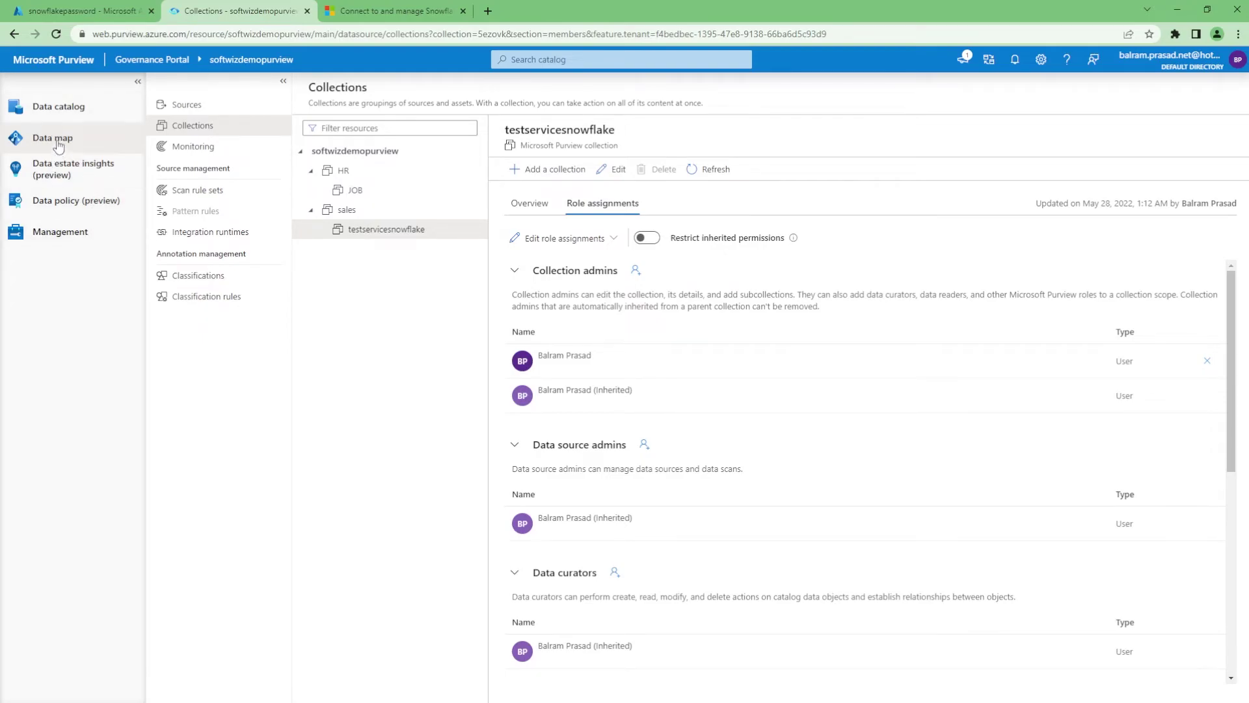
{"action": "left_click", "coordinate": [67, 120]}
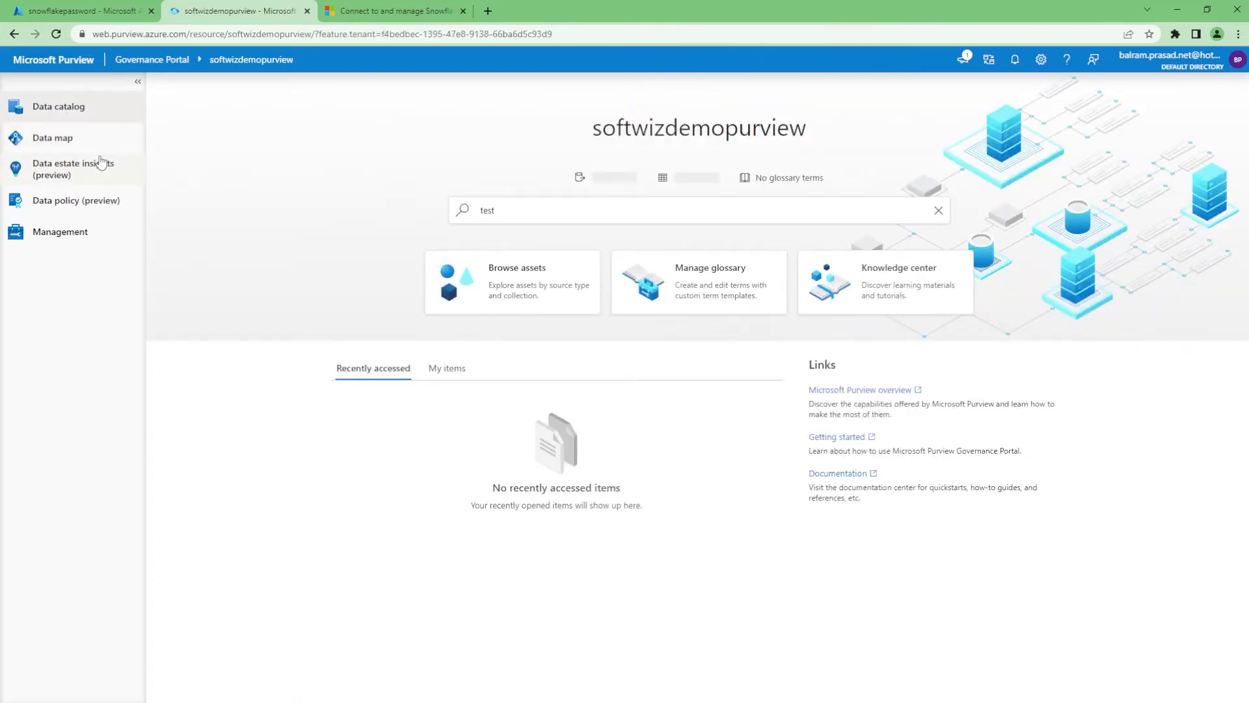
Step: Replace the old catalog search text with 'movie' to surface the Snowflake MOVIES table suggestion
{"action": "left_click", "coordinate": [543, 210]}
{"action": "key", "text": "ctrl+a"}
{"action": "key", "text": "BackSpace"}
{"action": "left_click", "coordinate": [364, 215]}
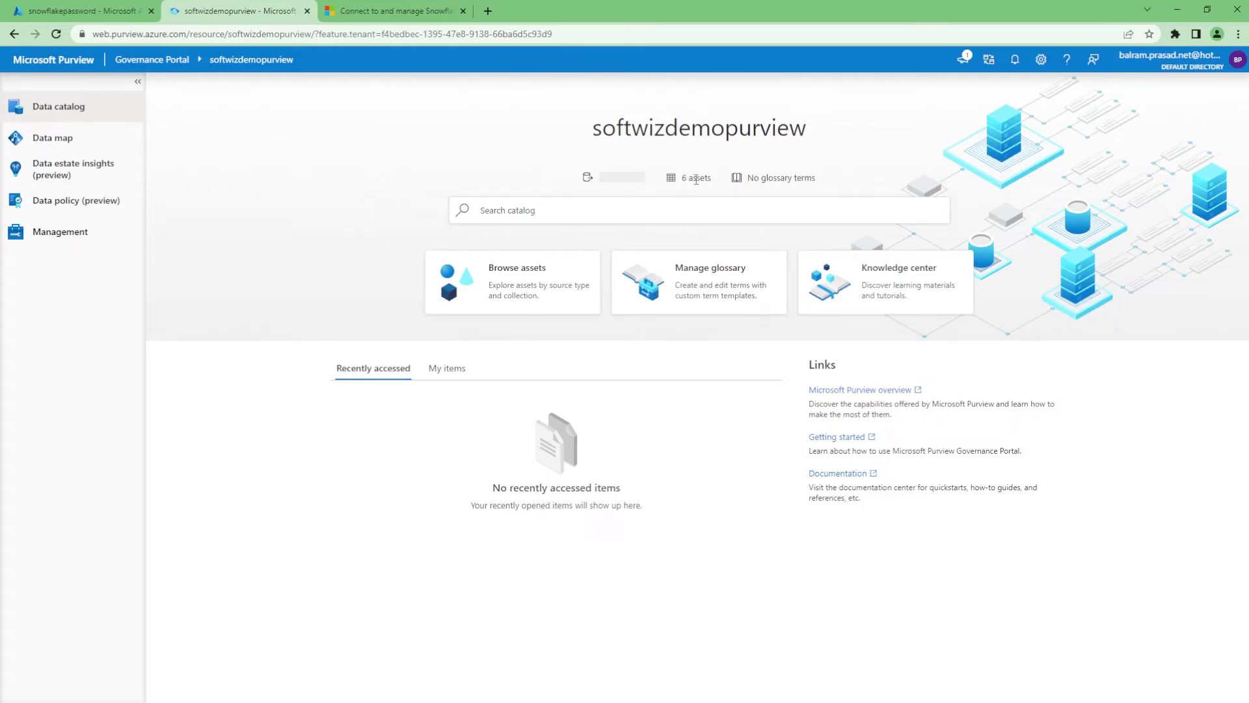
{"action": "left_click", "coordinate": [584, 214]}
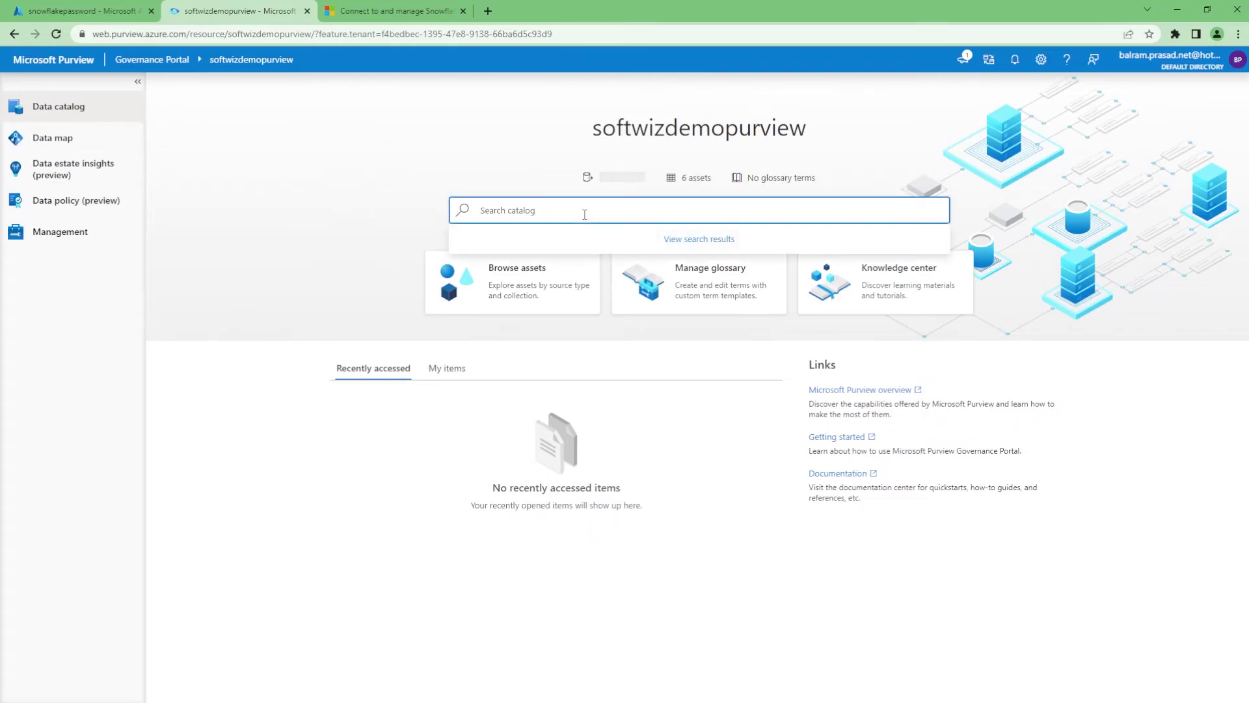
{"action": "type", "text": "movie"}
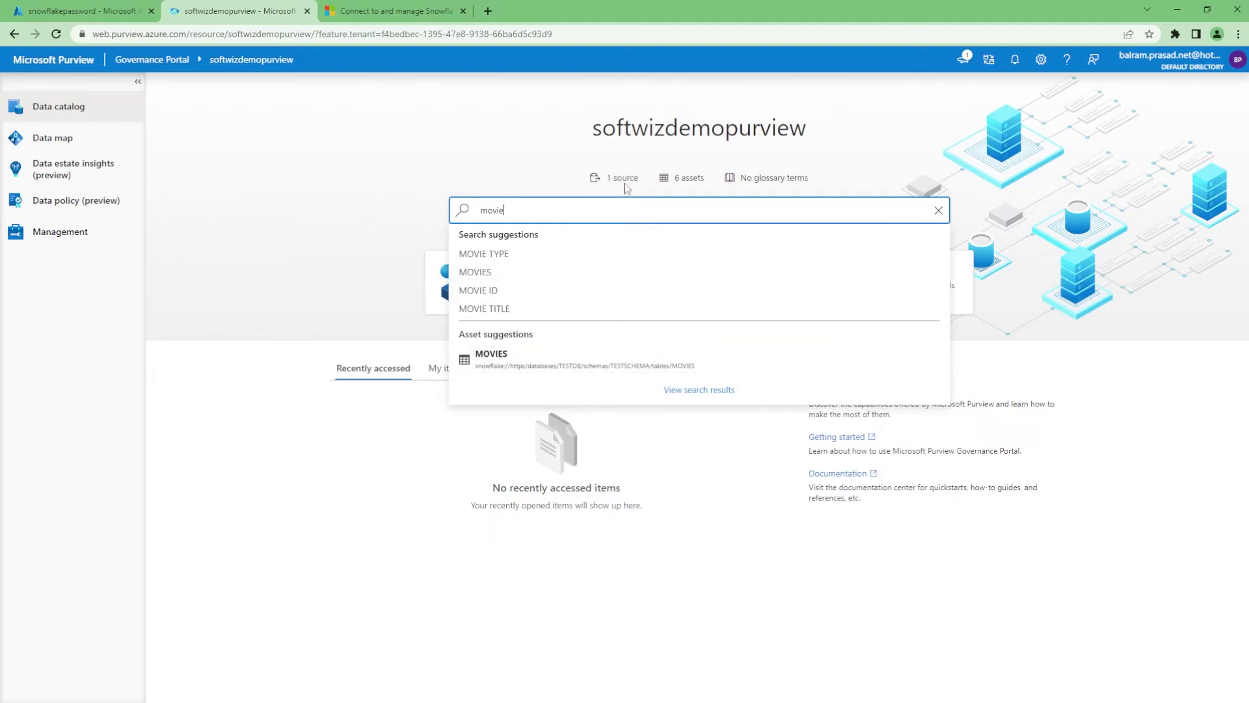
{"action": "left_click", "coordinate": [451, 440]}
Step: Browse the testservicesnowflake assets, trying the Reports and Tables filters, then go to glossary terms
{"action": "left_click", "coordinate": [521, 284]}
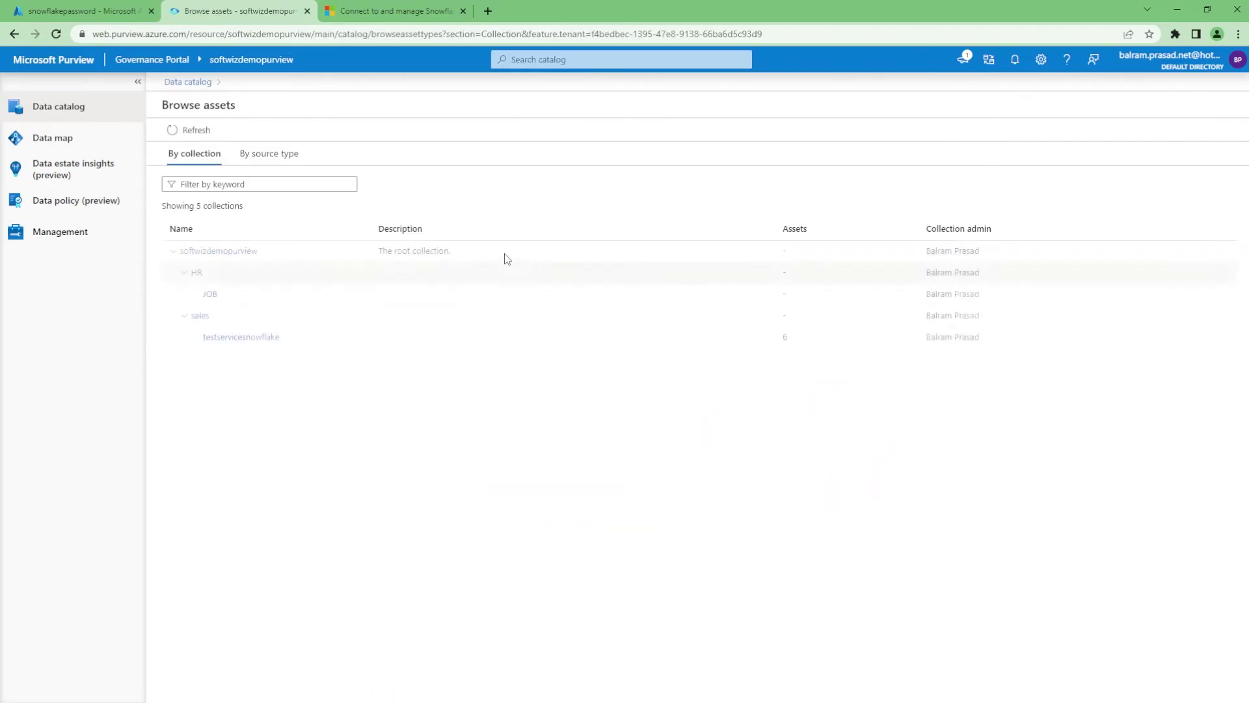
{"action": "left_click", "coordinate": [232, 338]}
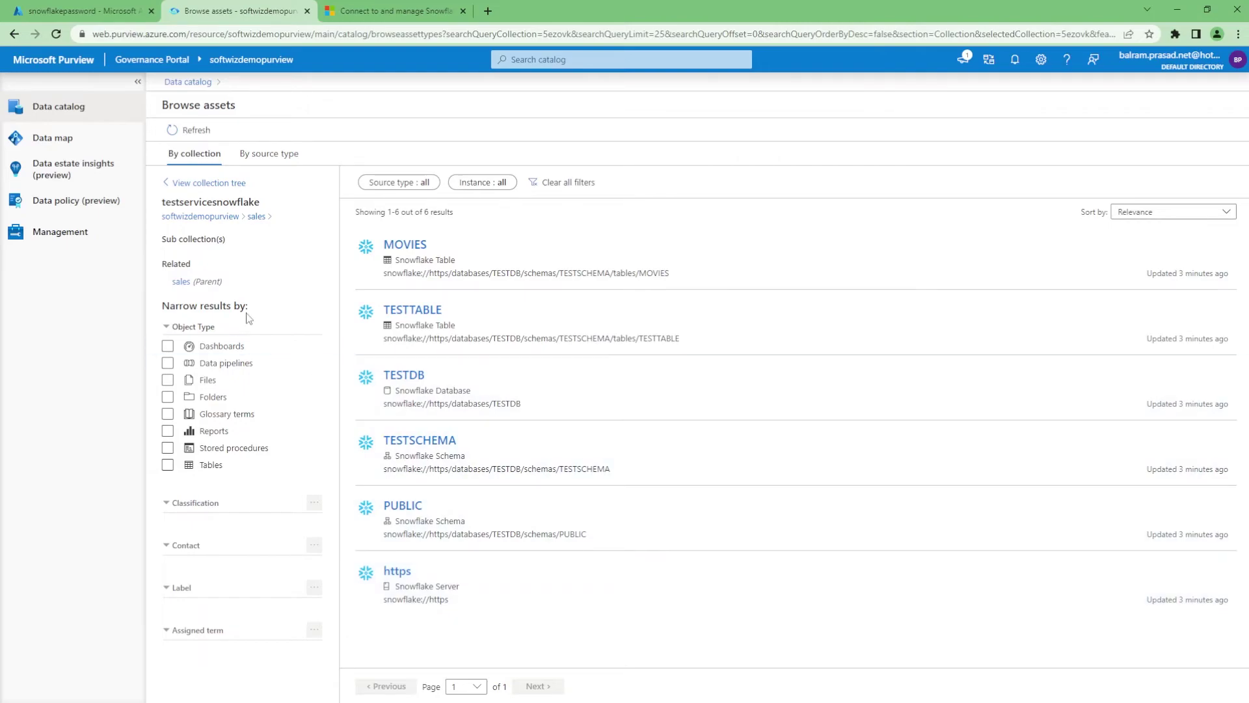
{"action": "left_click", "coordinate": [167, 432]}
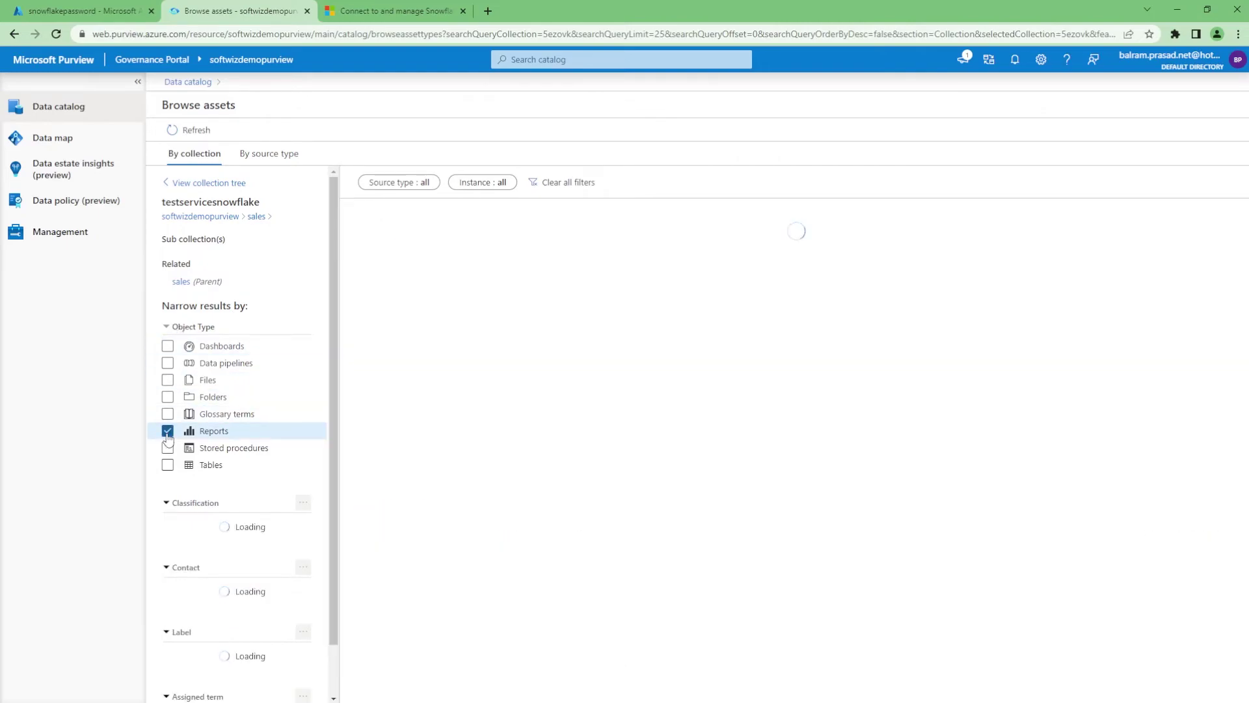
{"action": "left_click", "coordinate": [167, 431]}
{"action": "left_click", "coordinate": [167, 464]}
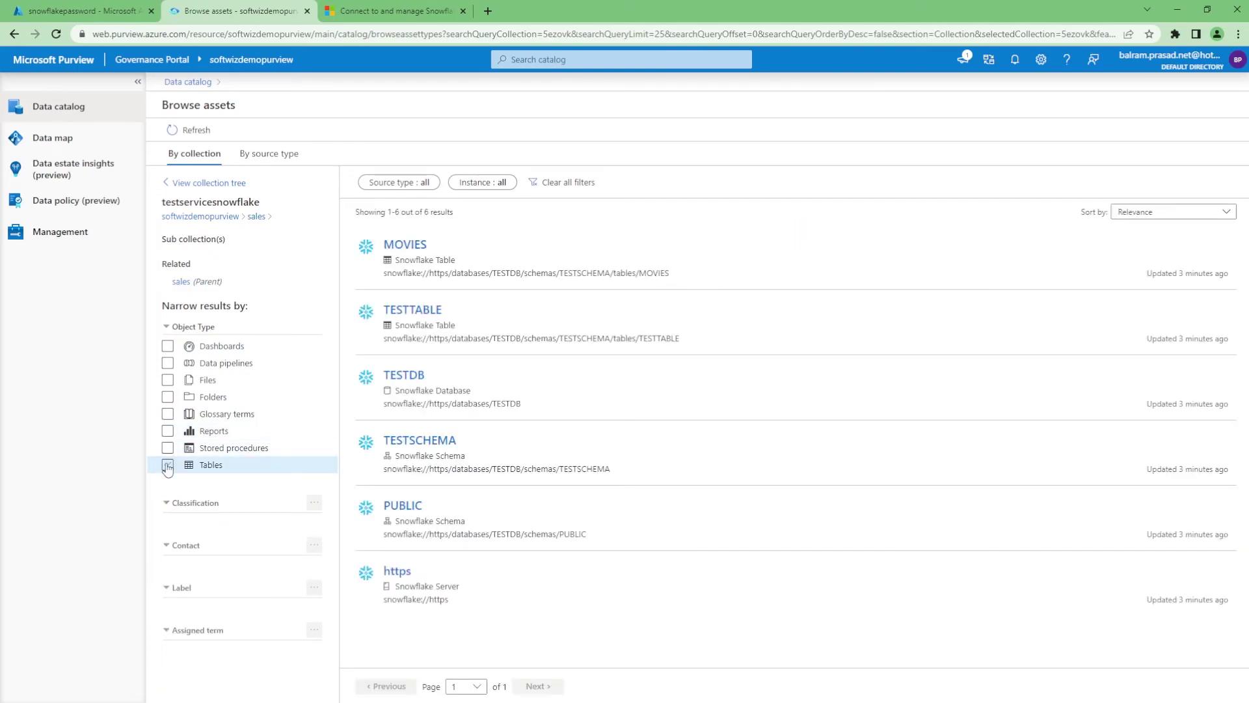
{"action": "left_click", "coordinate": [168, 466]}
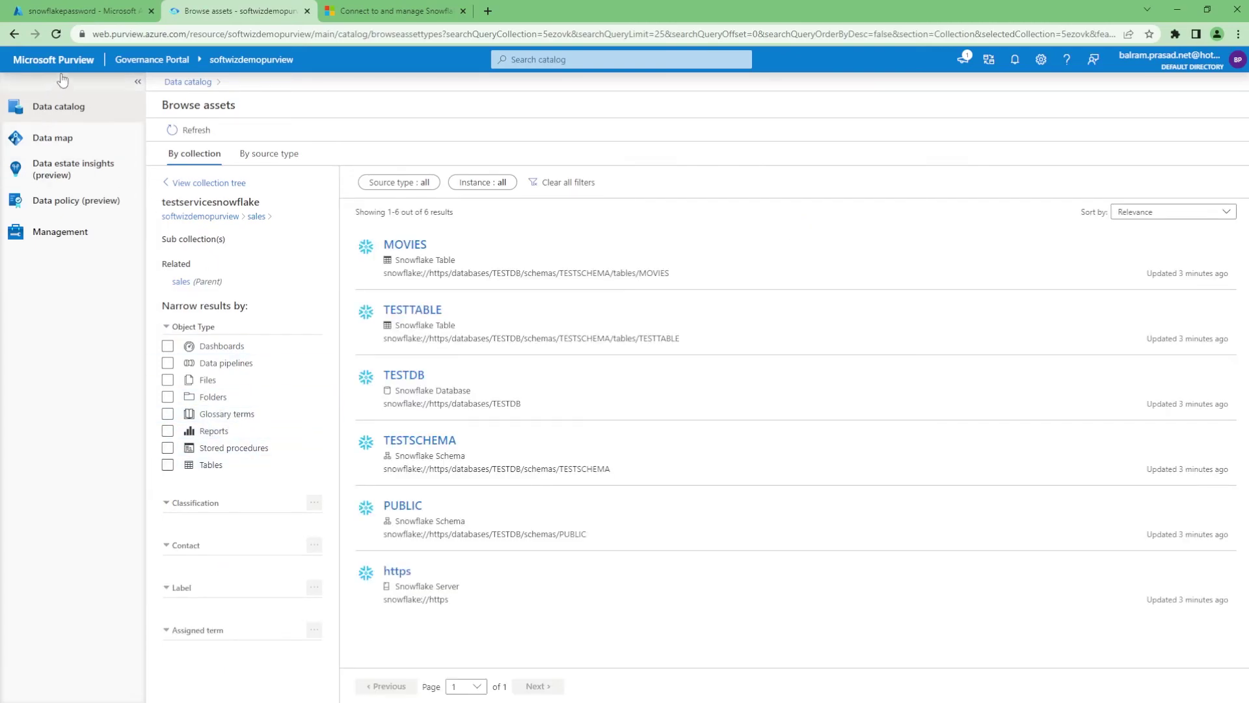
{"action": "left_click", "coordinate": [57, 106]}
{"action": "left_click", "coordinate": [628, 307]}
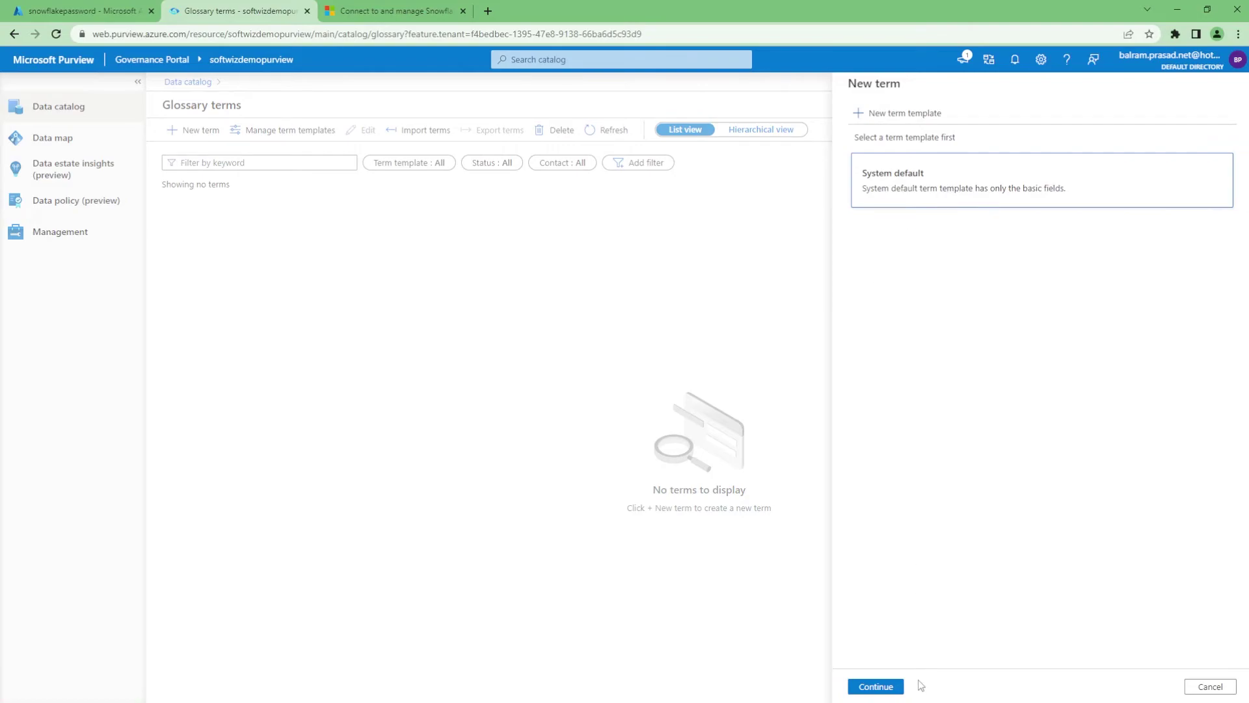
Step: Create the glossary term 'testterm' from the System default template with no parent term
{"action": "left_click", "coordinate": [874, 687]}
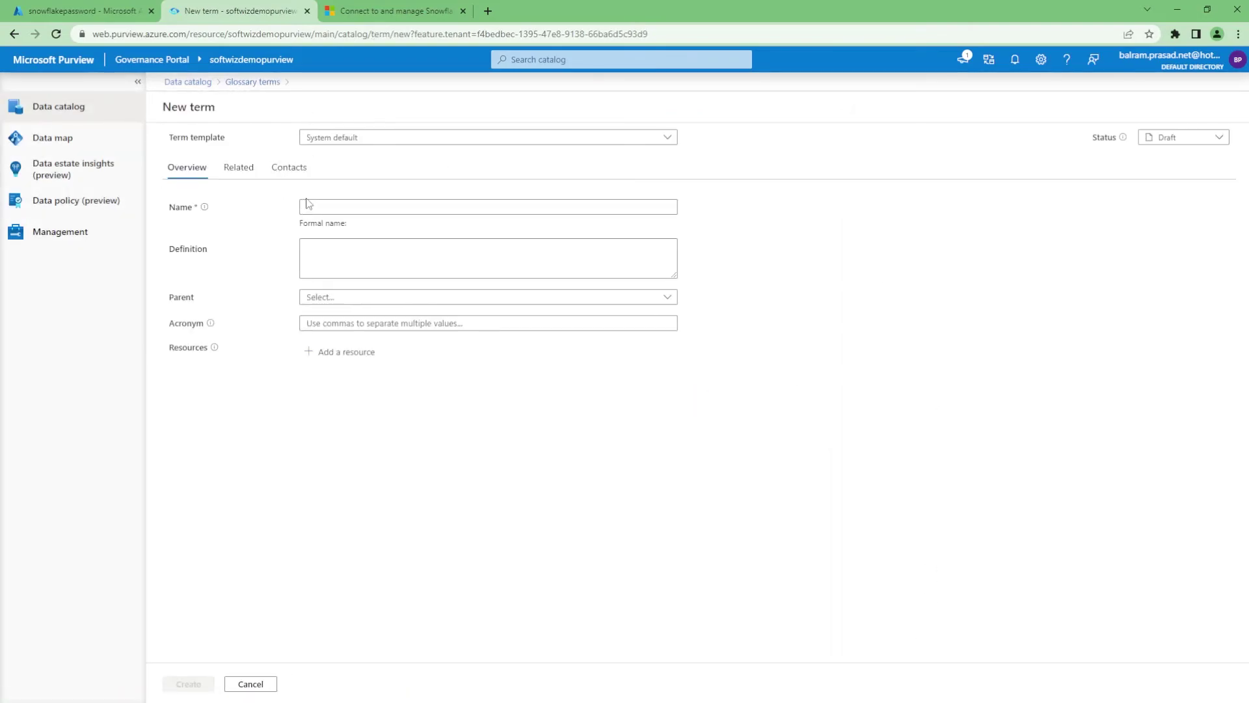
{"action": "left_click", "coordinate": [320, 202]}
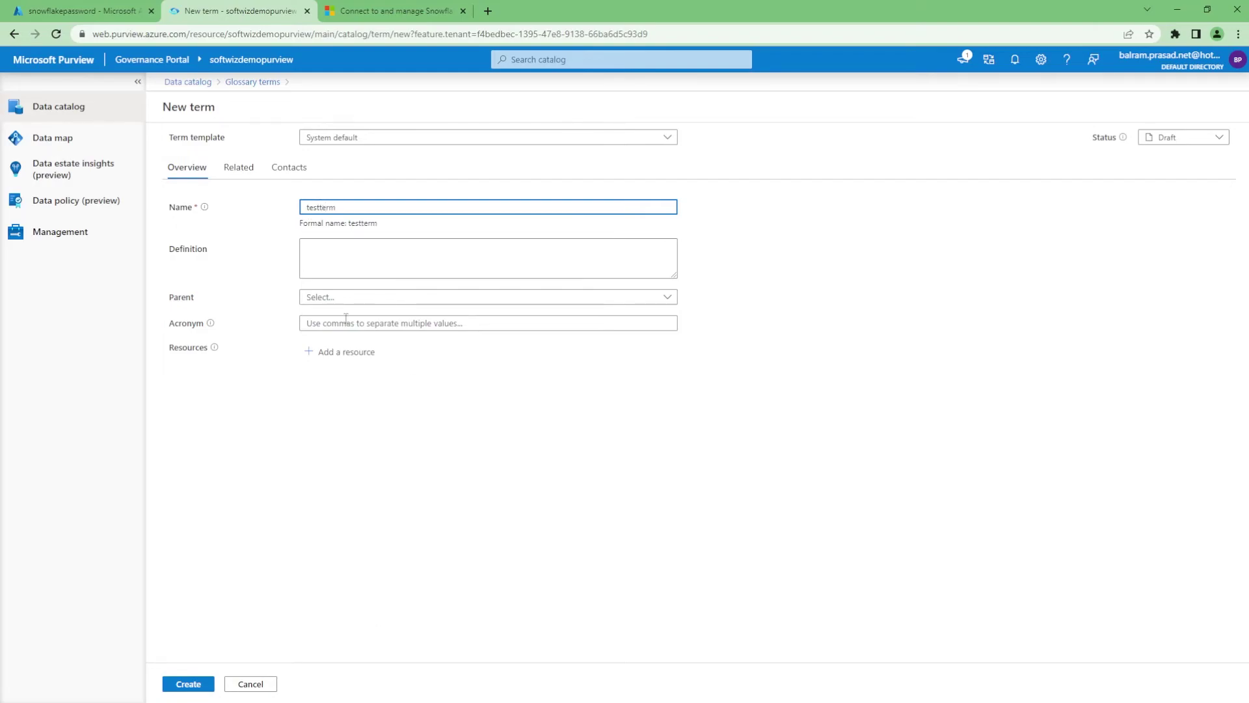
{"action": "left_click", "coordinate": [374, 302]}
{"action": "left_click", "coordinate": [372, 315]}
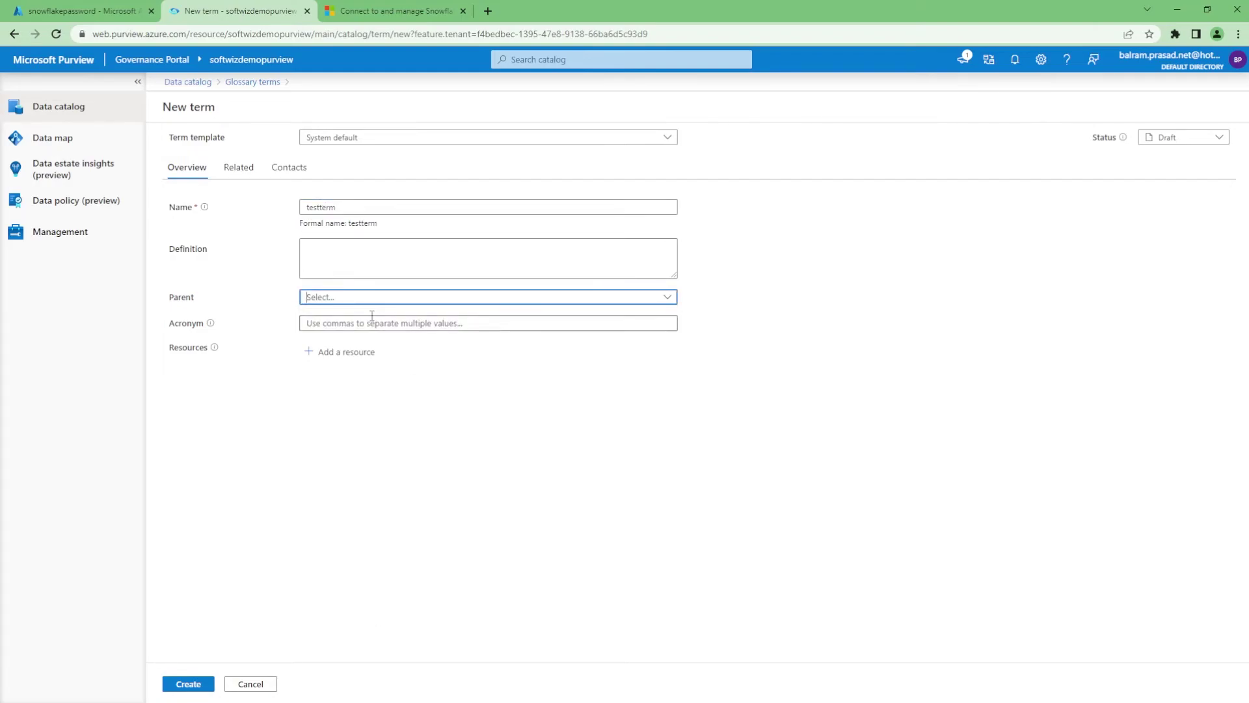
{"action": "left_click", "coordinate": [188, 684]}
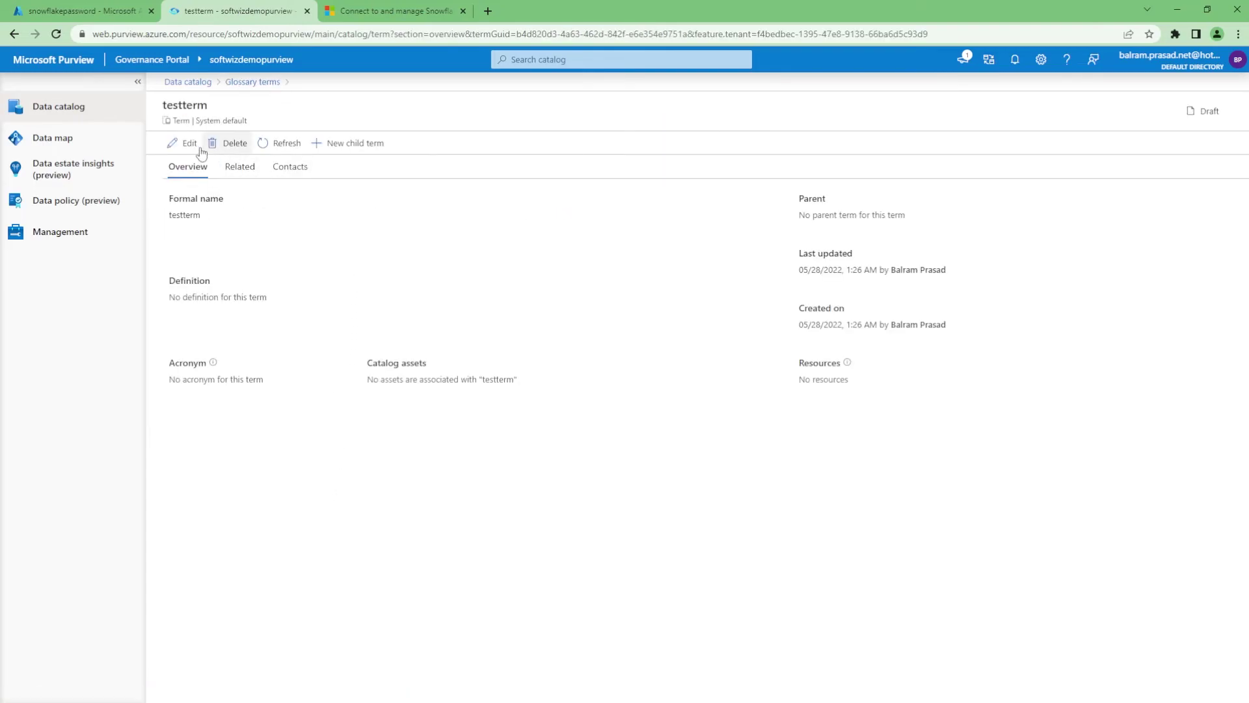
{"action": "double_click", "coordinate": [193, 107]}
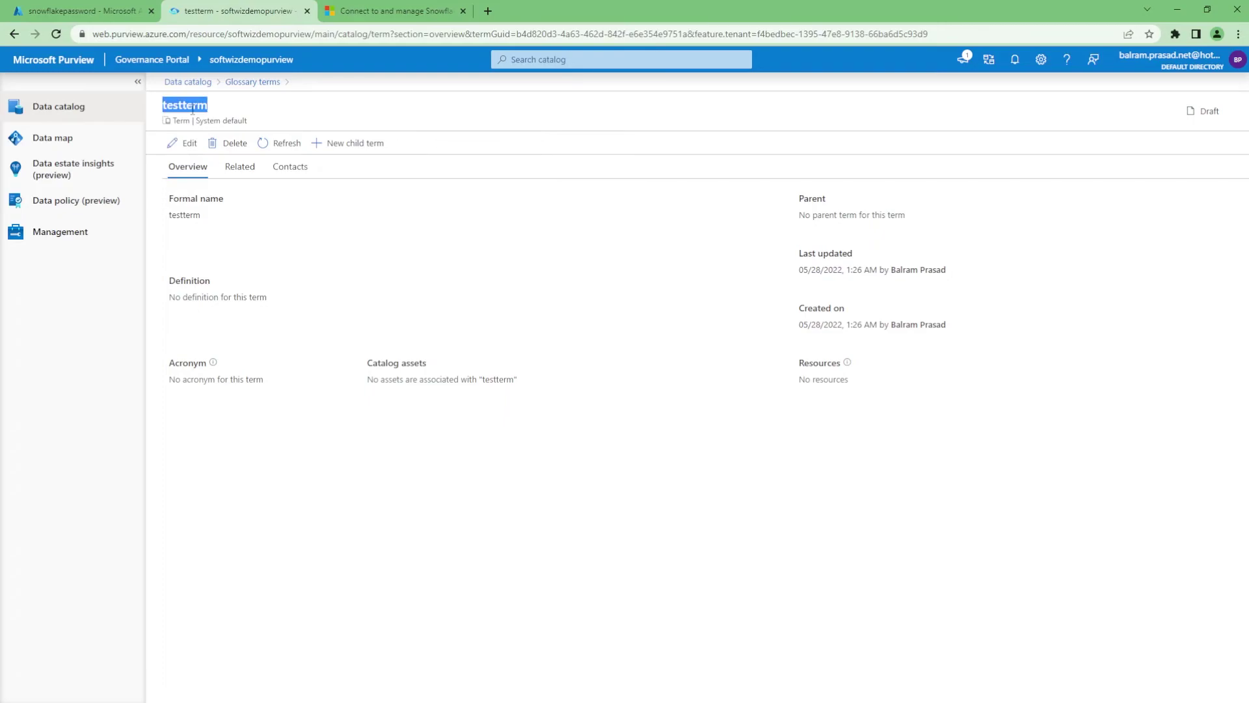
{"action": "left_click", "coordinate": [252, 82]}
{"action": "left_click", "coordinate": [188, 84]}
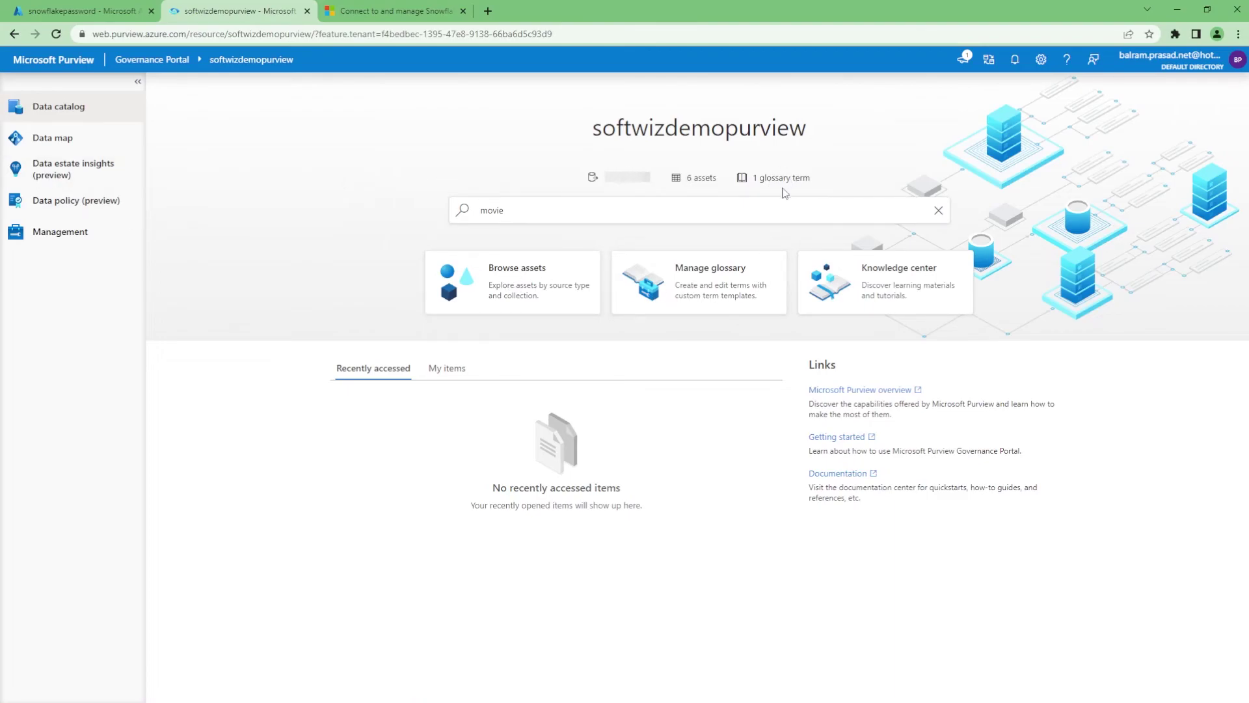
Step: Select the MOVIES table among the testservicesnowflake collection's assets and view the selection
{"action": "left_click", "coordinate": [507, 283]}
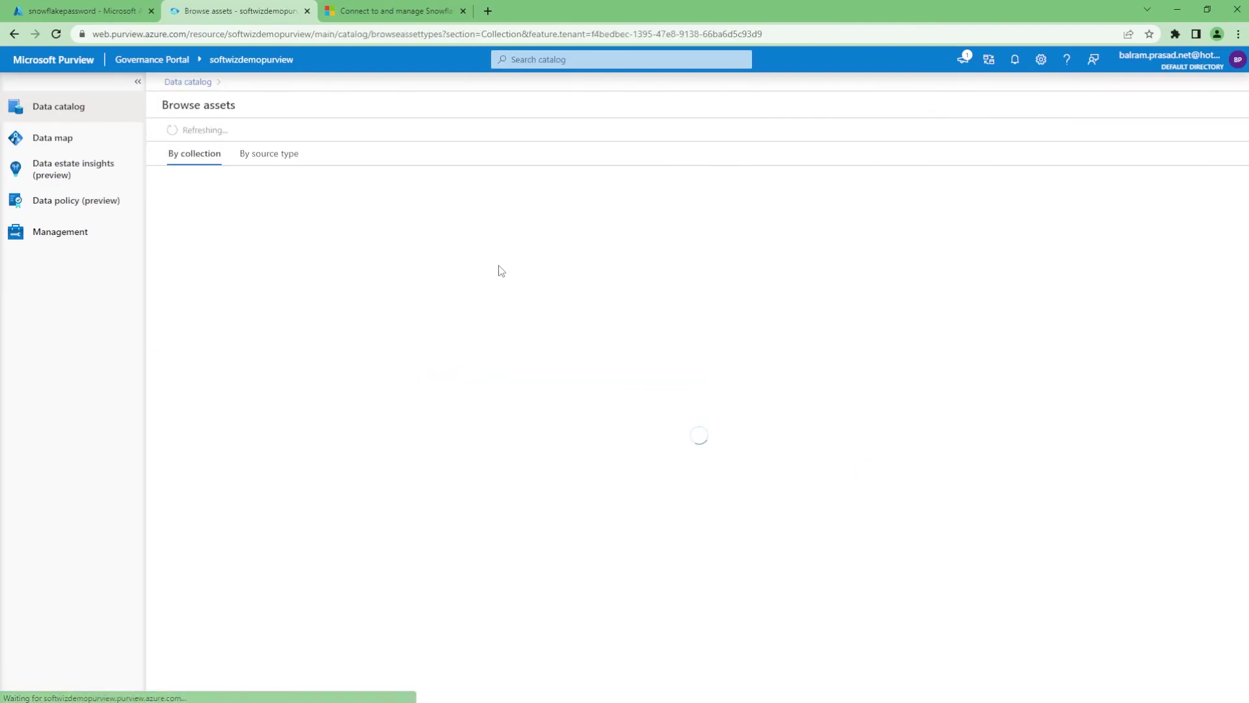
{"action": "left_click", "coordinate": [269, 337]}
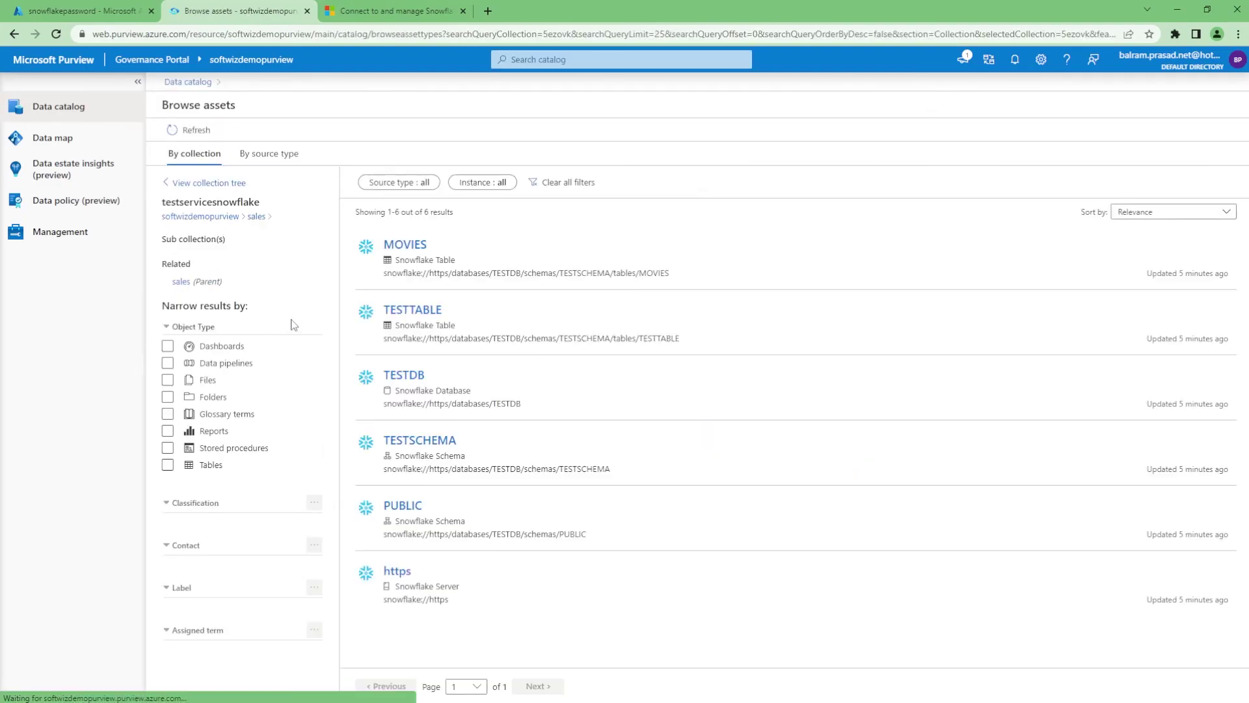
{"action": "left_click", "coordinate": [1221, 242]}
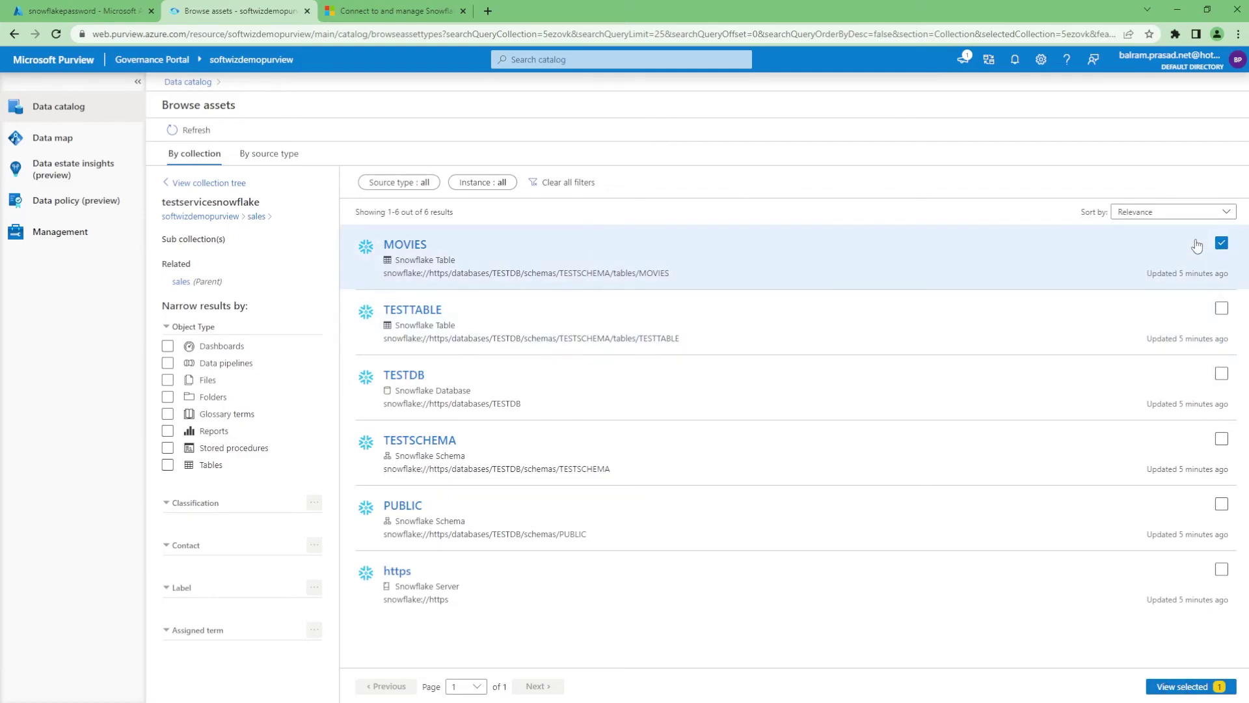
{"action": "left_click", "coordinate": [1185, 687]}
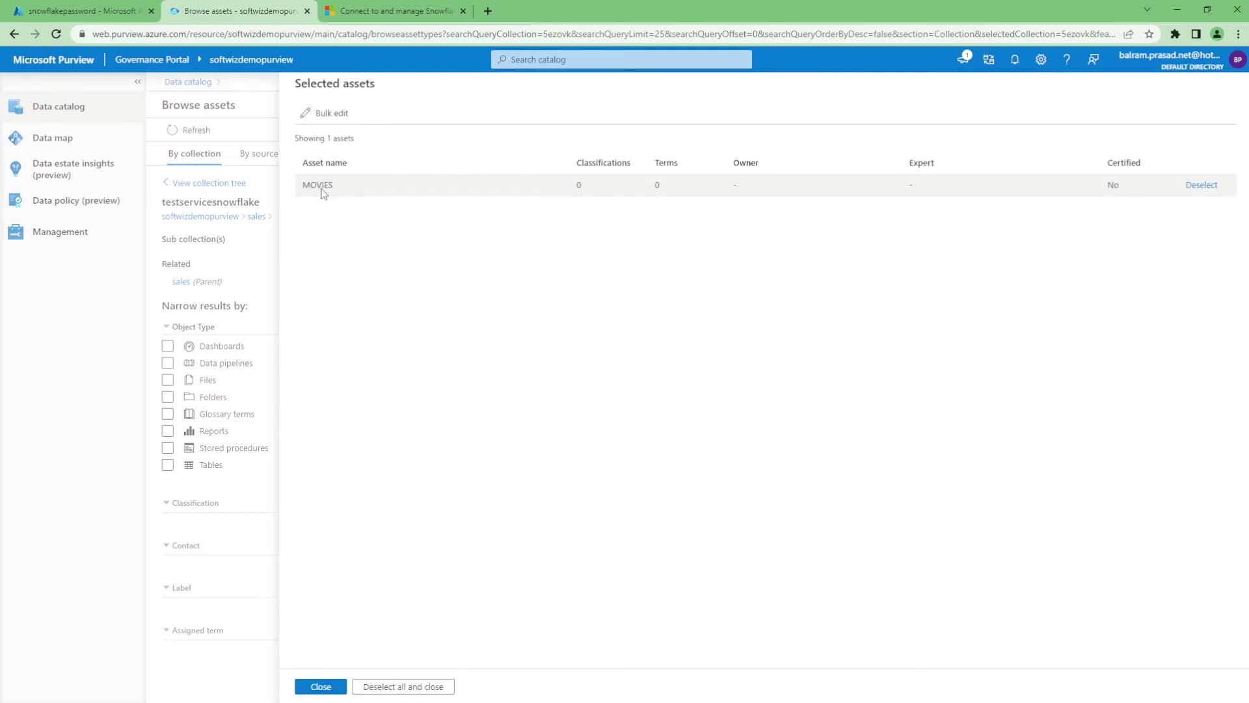
Step: Bulk edit MOVIES to add the glossary term testterm and apply it
{"action": "left_click", "coordinate": [339, 115]}
{"action": "left_click", "coordinate": [391, 153]}
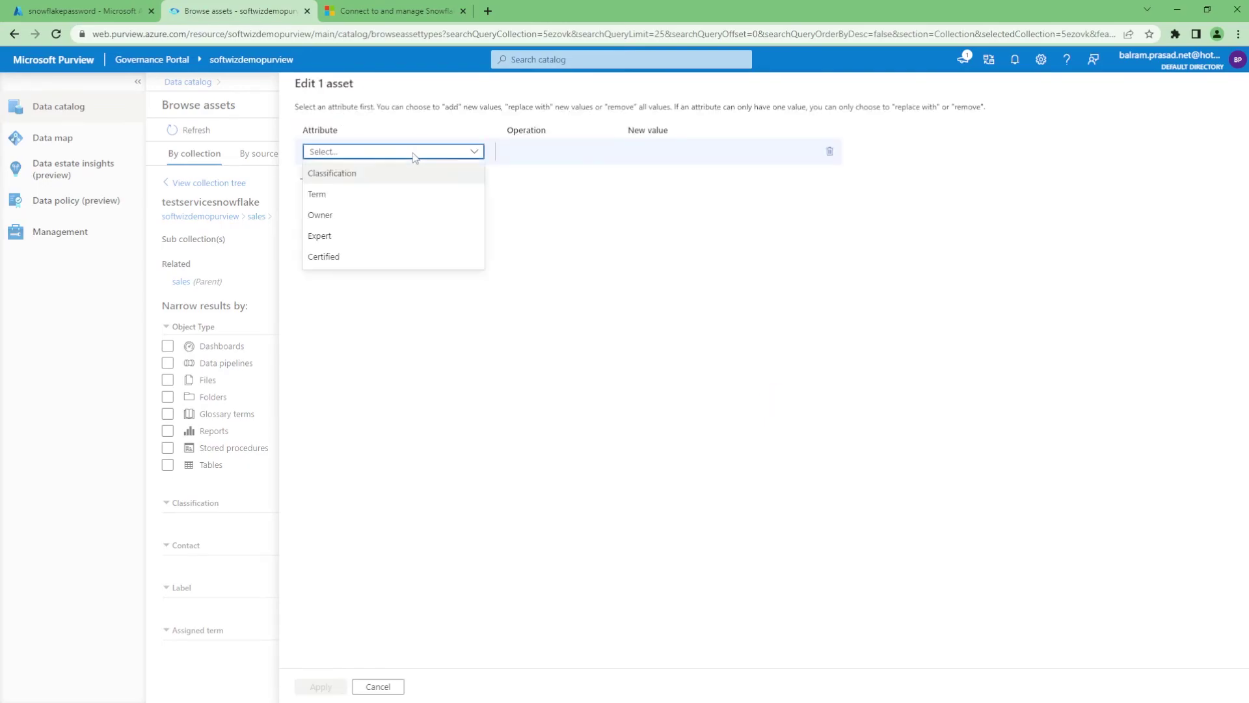
{"action": "left_click", "coordinate": [350, 195]}
{"action": "left_click", "coordinate": [691, 156]}
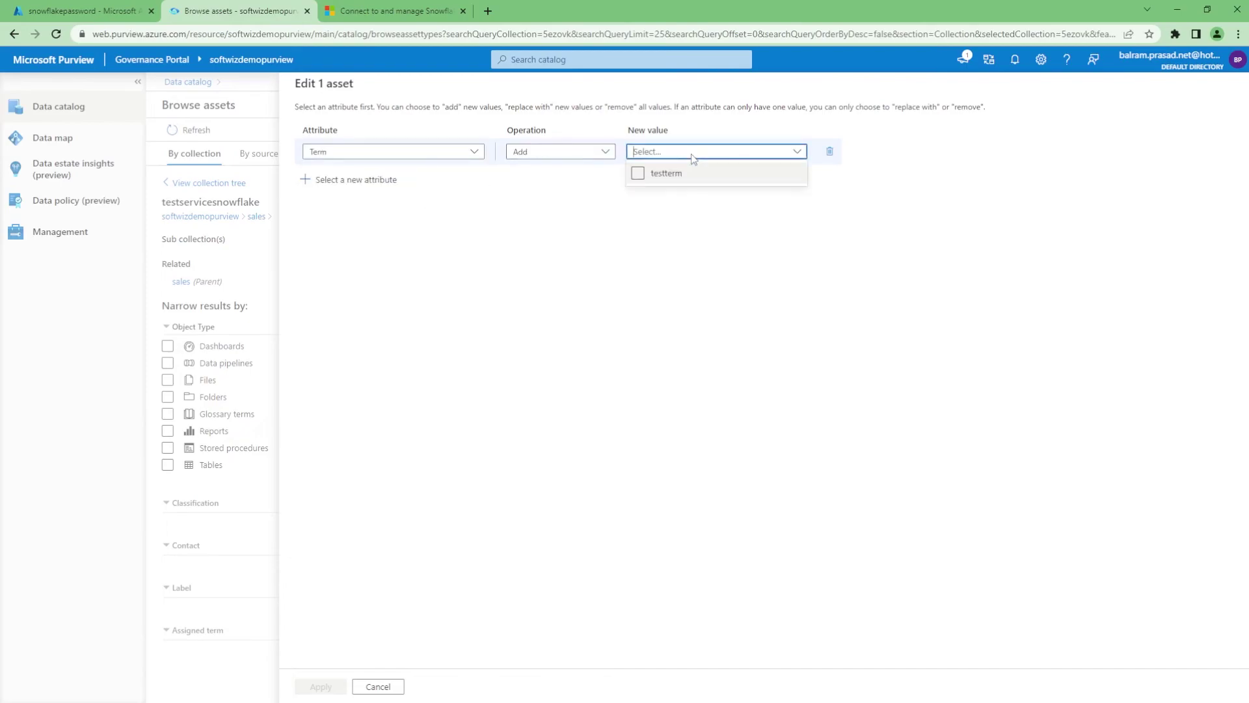
{"action": "left_click", "coordinate": [637, 173]}
{"action": "left_click", "coordinate": [536, 180]}
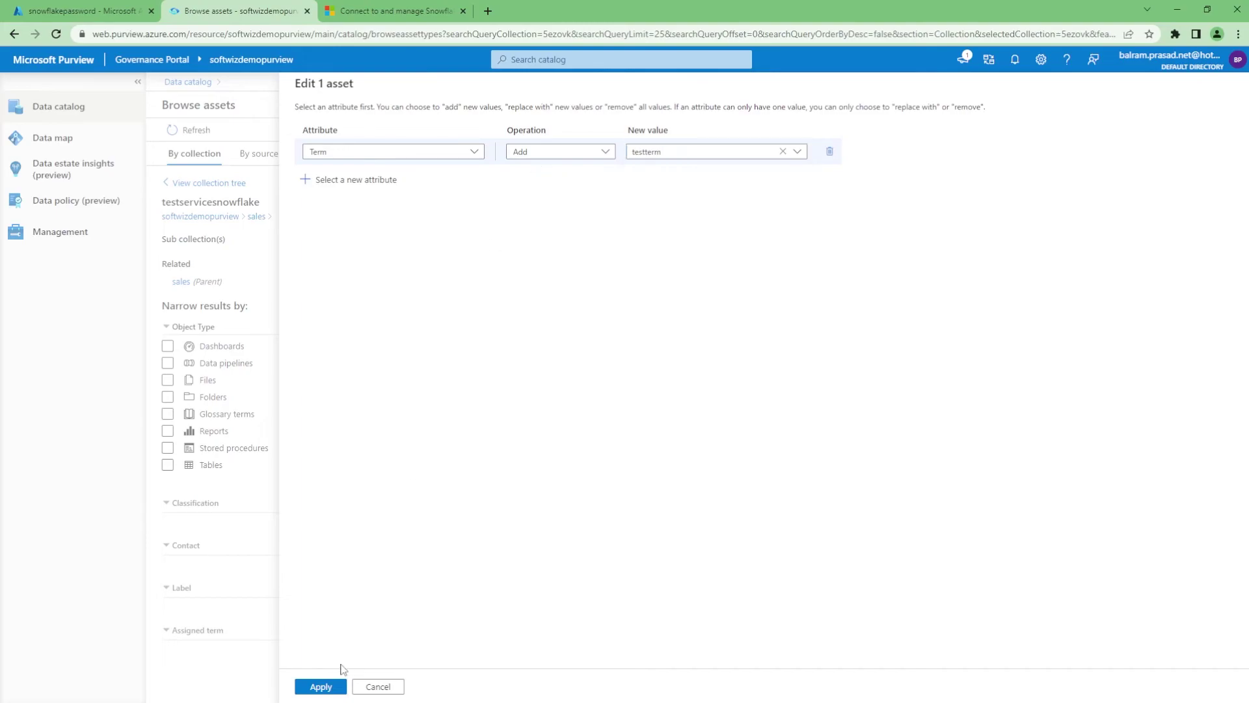
{"action": "left_click", "coordinate": [328, 686]}
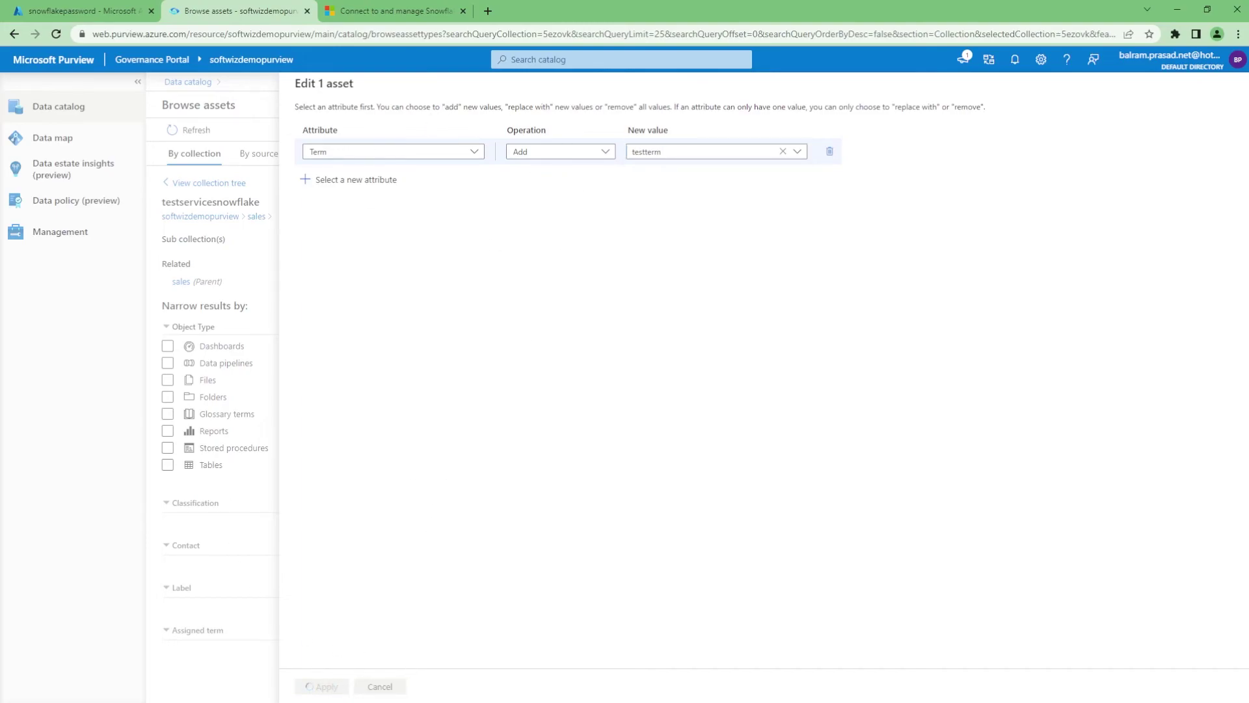
{"action": "left_click", "coordinate": [321, 686]}
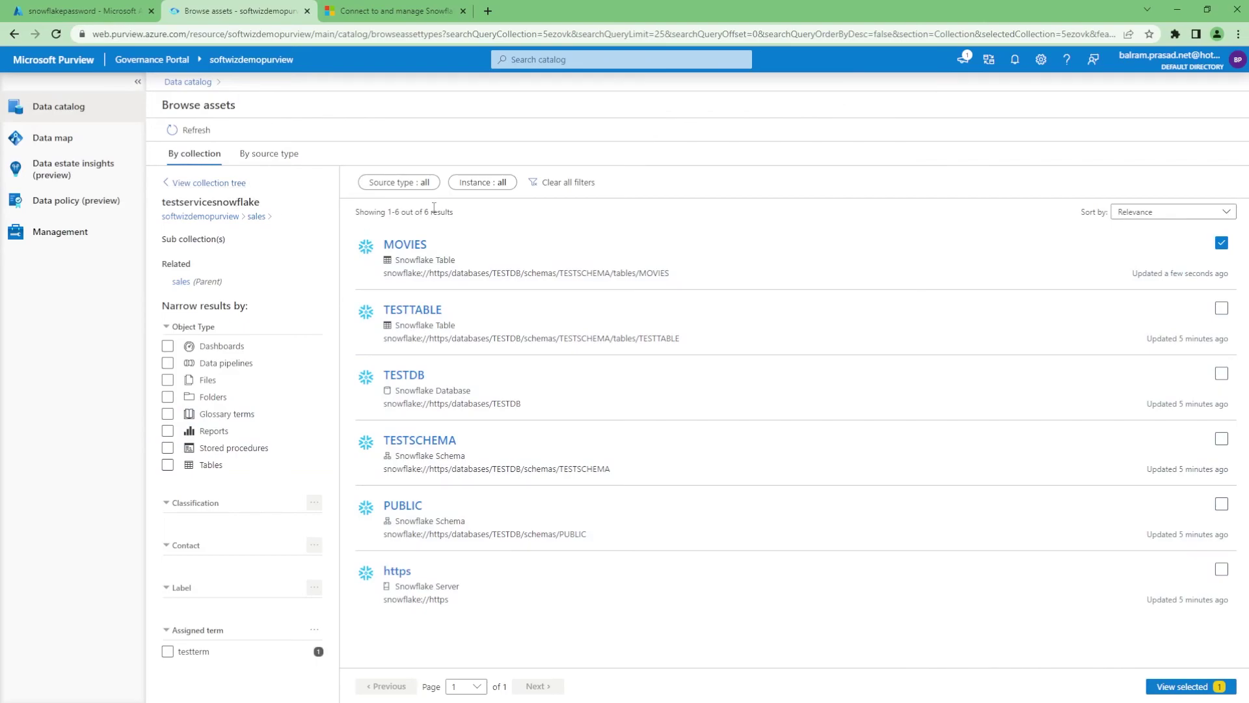
Step: Open the MOVIES details and review Properties, 17-column Schema, Lineage, Related and empty Contacts
{"action": "left_click", "coordinate": [406, 245]}
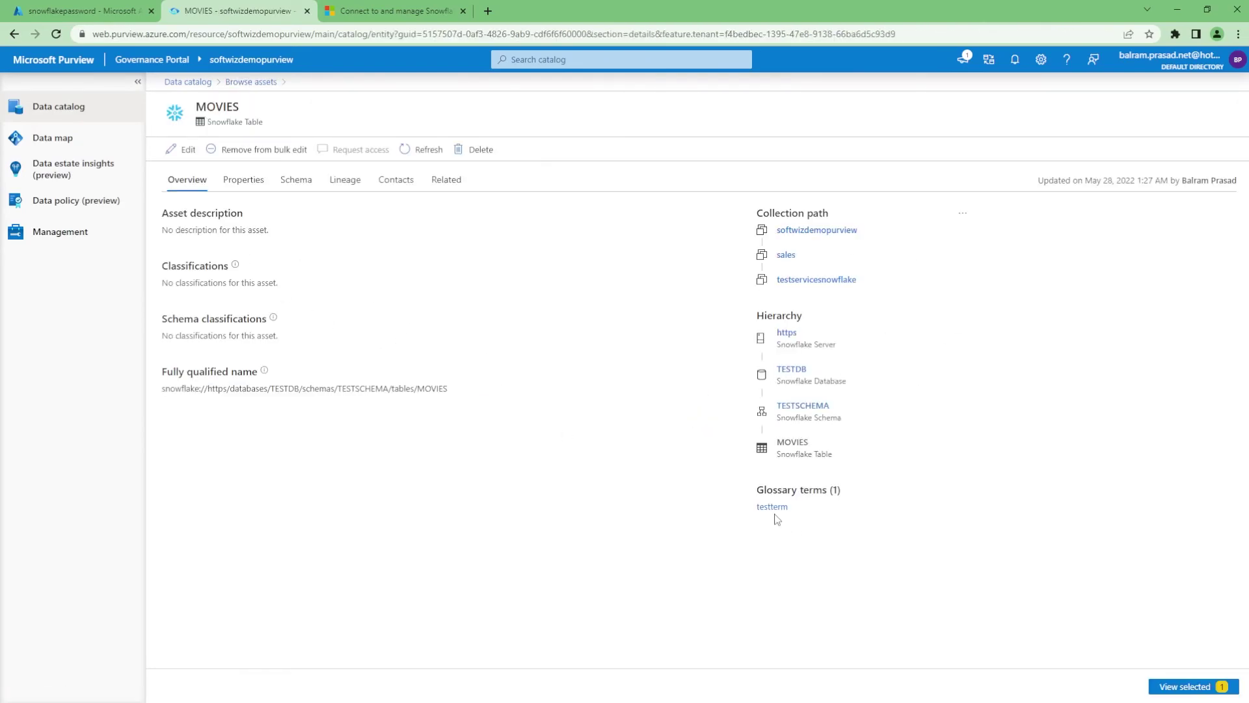
{"action": "left_click", "coordinate": [233, 183]}
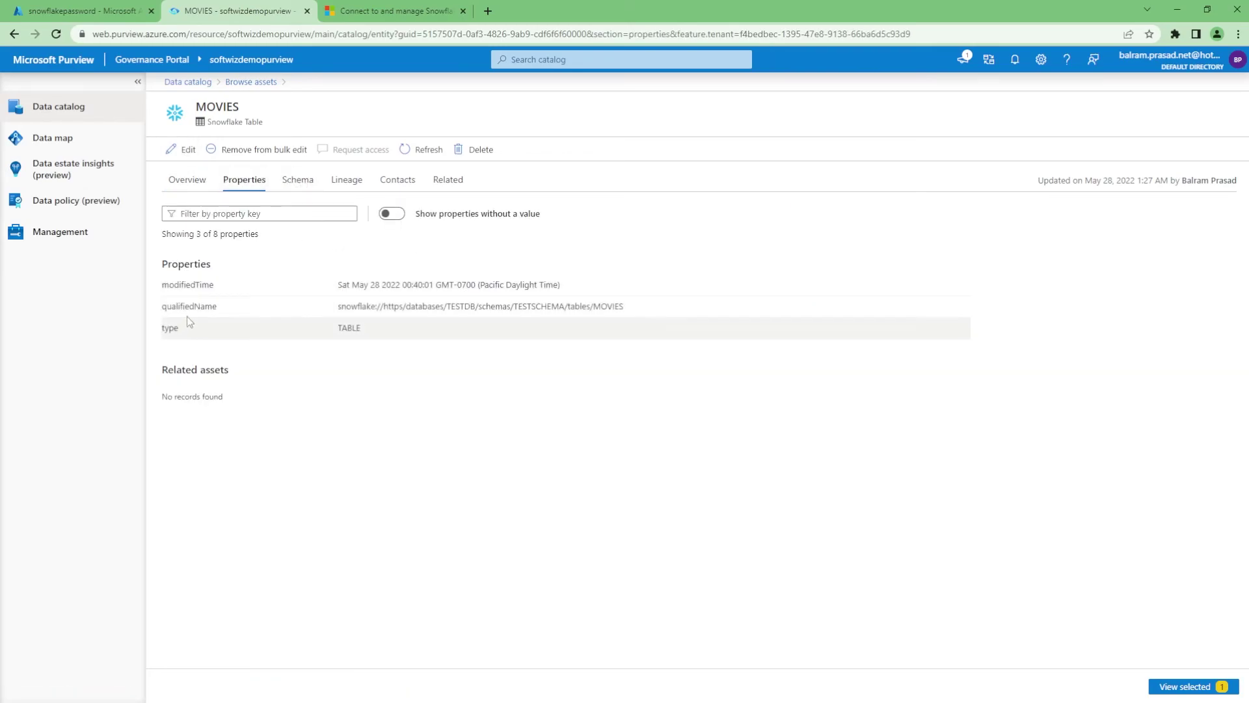
{"action": "left_click", "coordinate": [297, 180]}
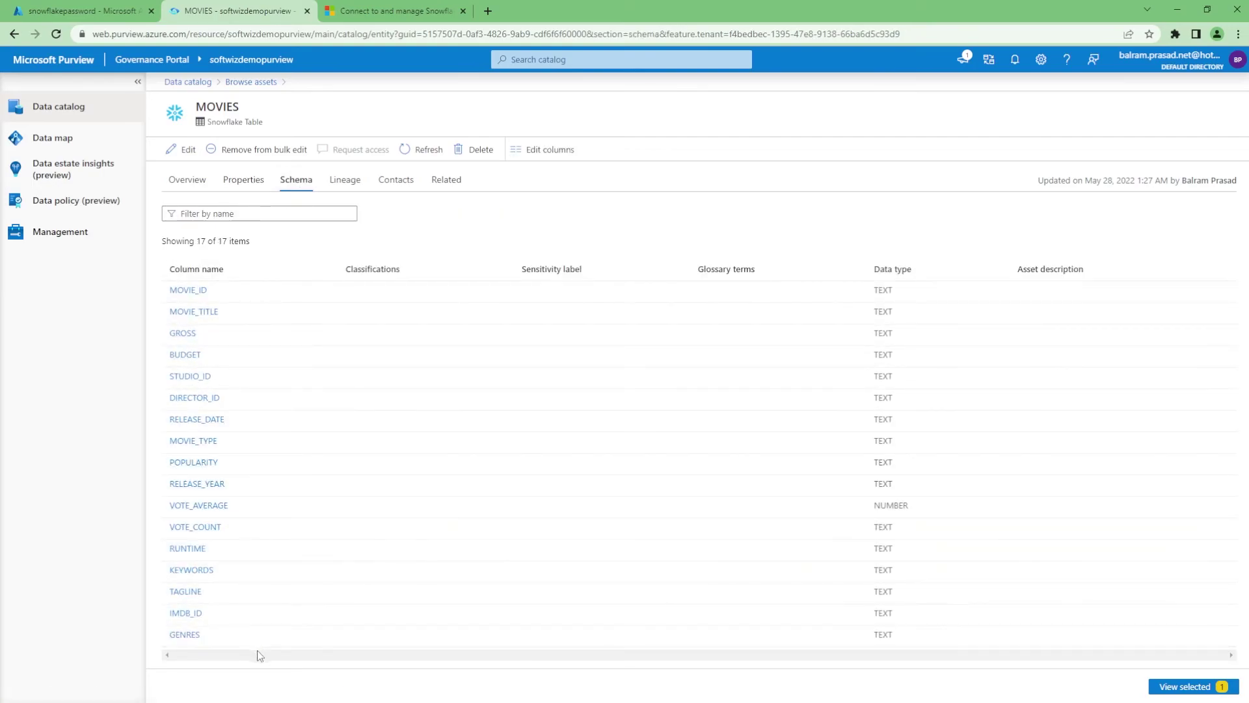
{"action": "left_click", "coordinate": [342, 187]}
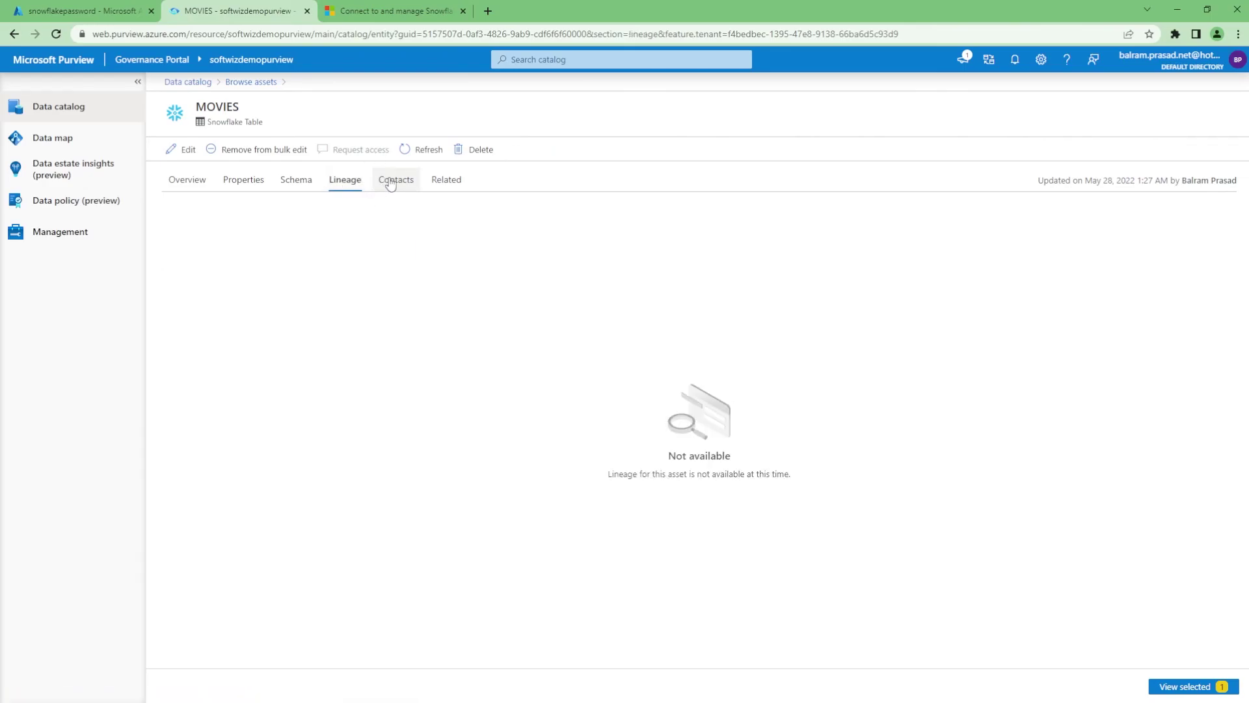
{"action": "left_click", "coordinate": [390, 184]}
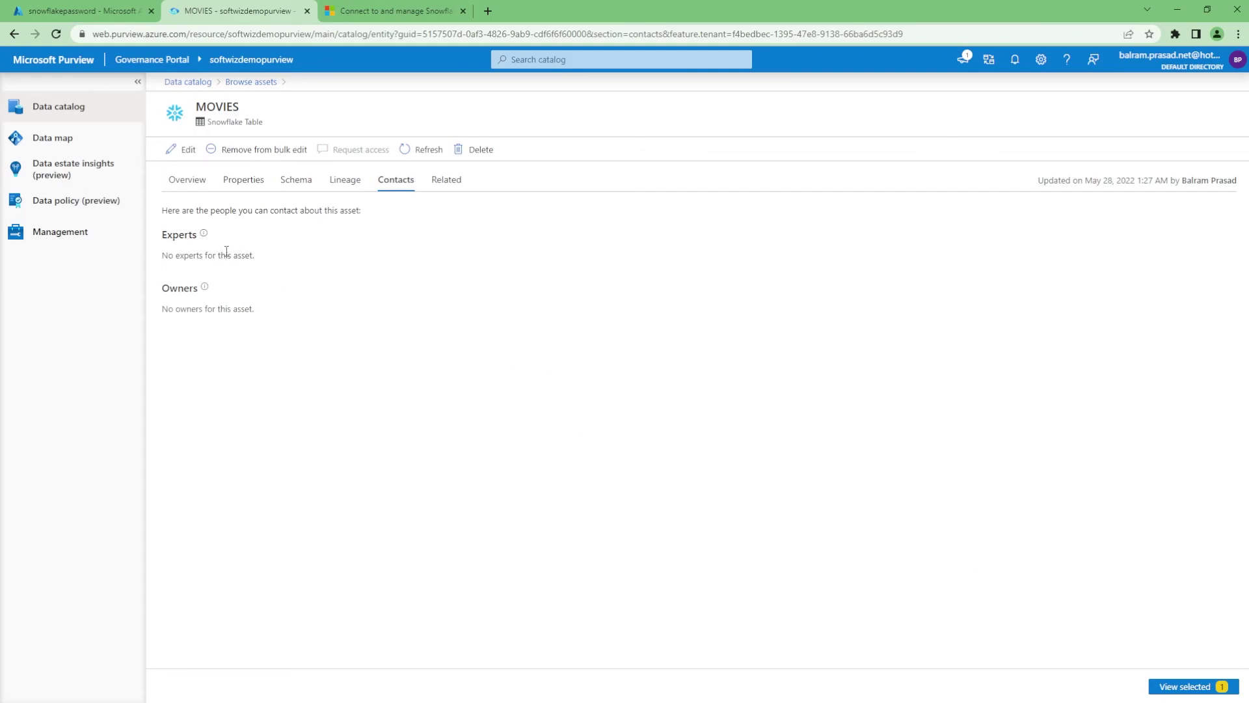
{"action": "mouse_move", "coordinate": [208, 235]}
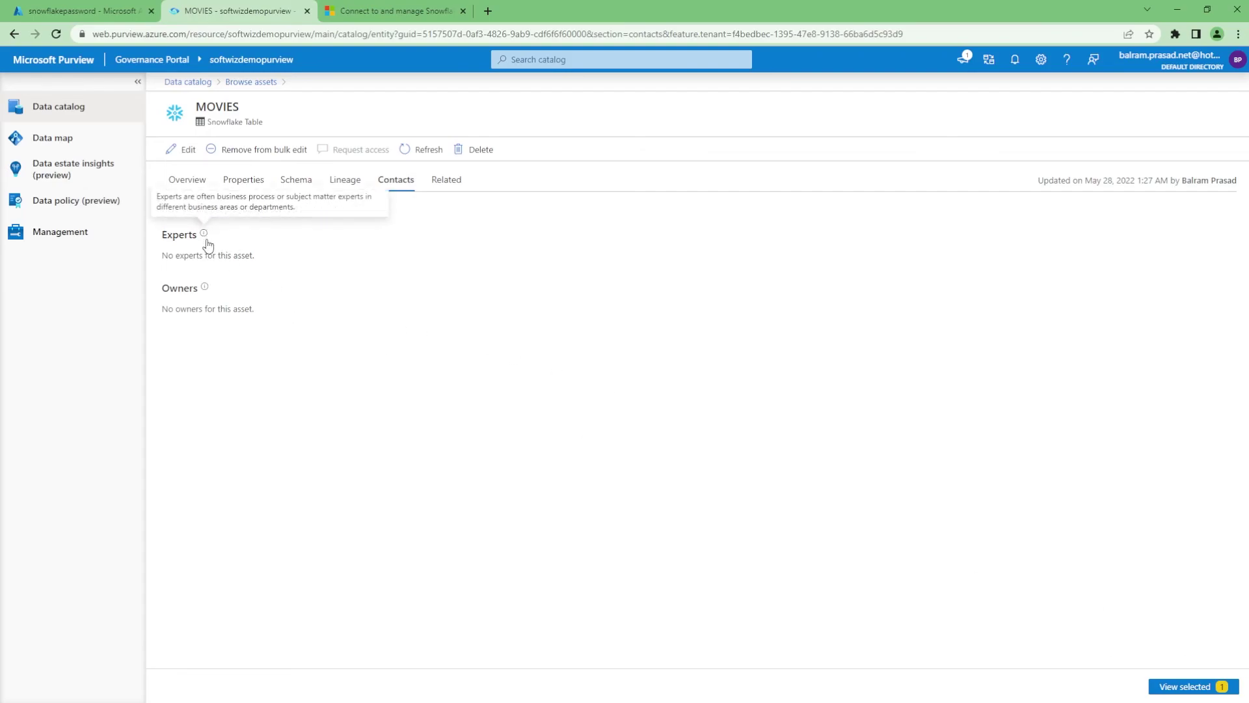
{"action": "left_click", "coordinate": [448, 180]}
{"action": "left_click", "coordinate": [389, 183]}
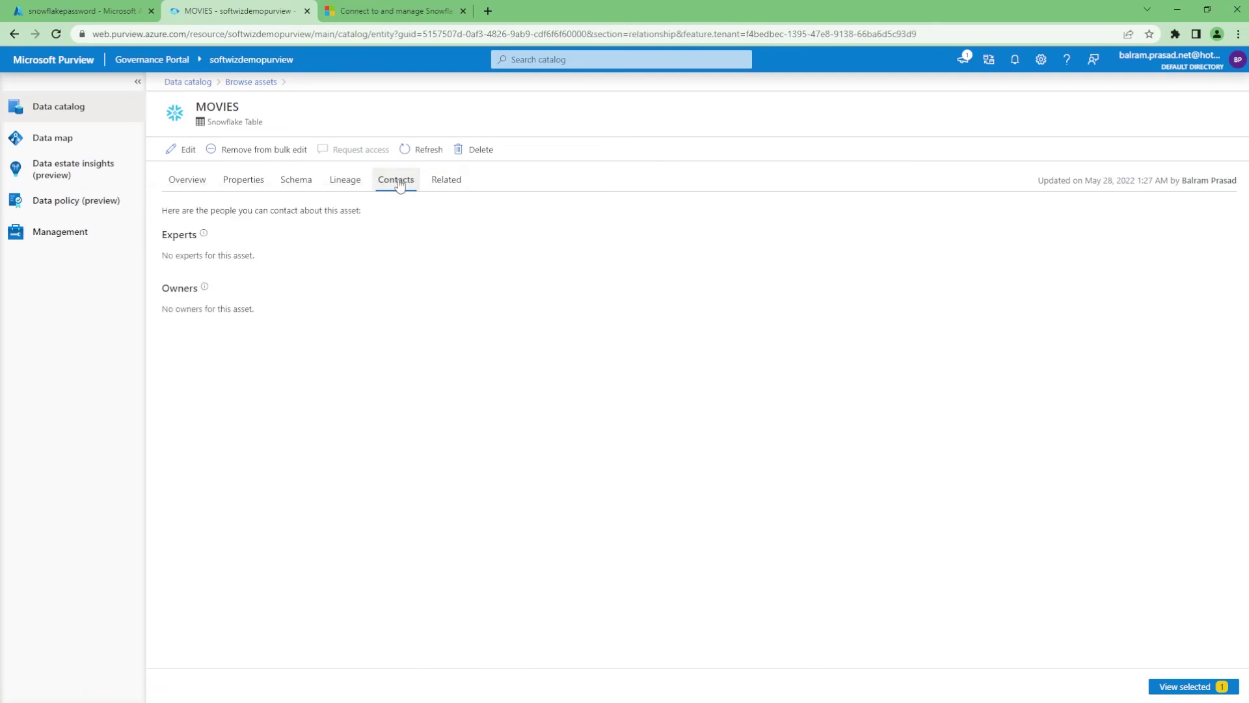
Step: Edit MOVIES to add one searched user as expert and another as owner, then save
{"action": "left_click", "coordinate": [198, 155]}
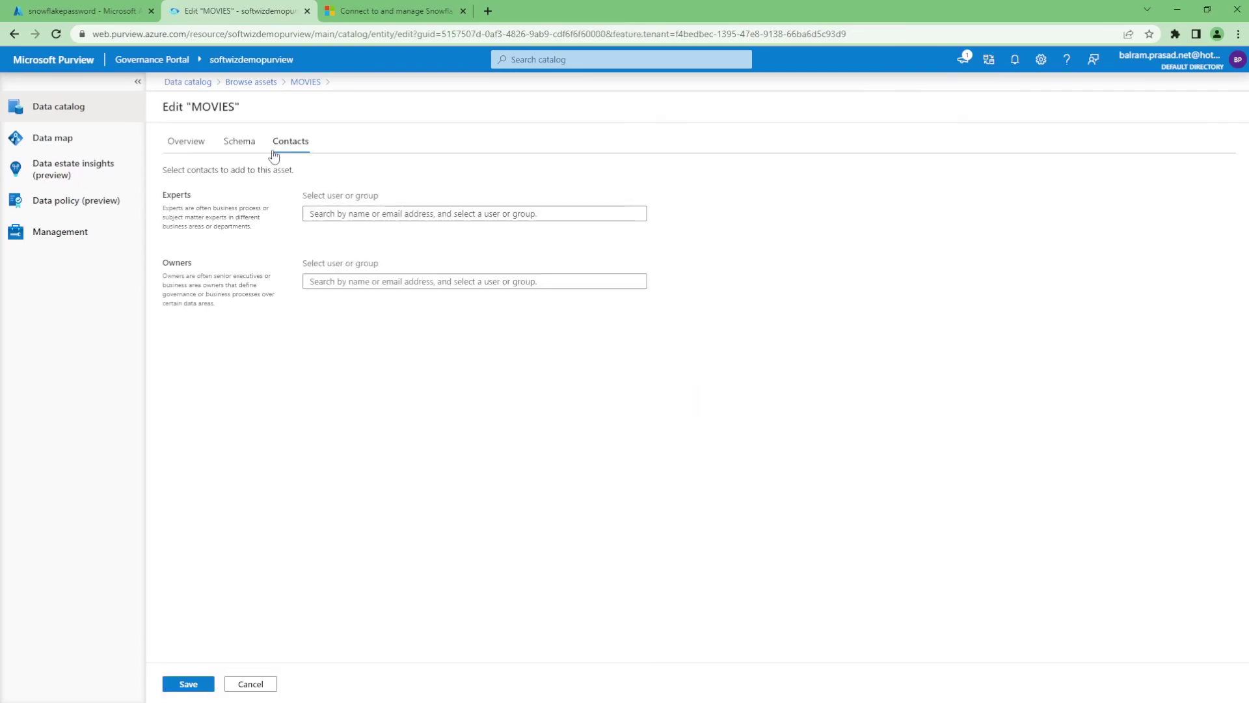
{"action": "left_click", "coordinate": [347, 213]}
{"action": "type", "text": "balram"}
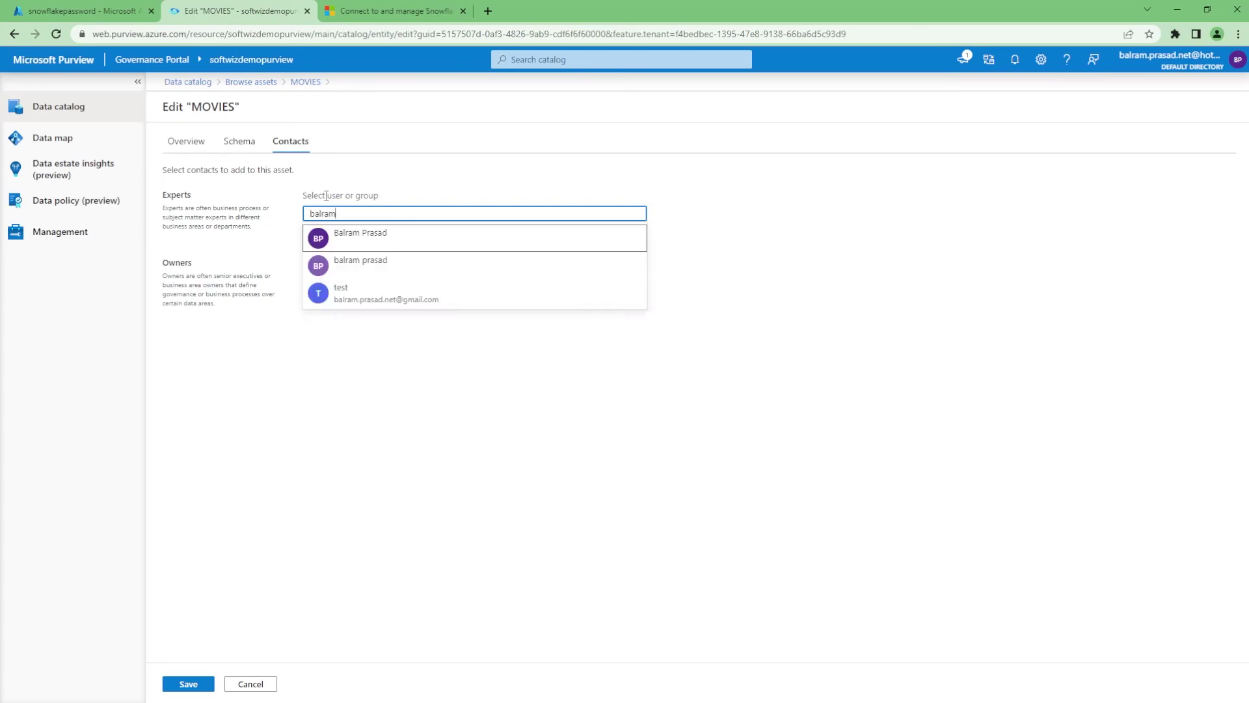
{"action": "left_click", "coordinate": [352, 235]}
{"action": "left_click", "coordinate": [360, 336]}
{"action": "type", "text": "test"}
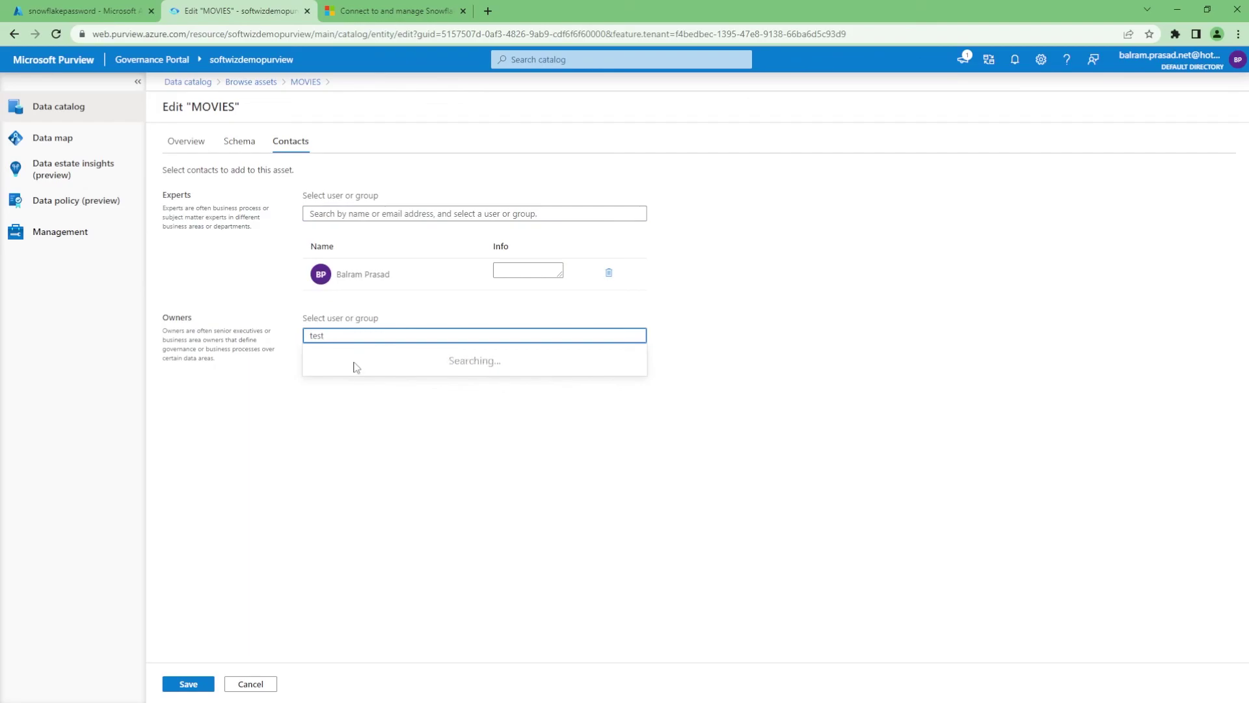
{"action": "left_click", "coordinate": [358, 374]}
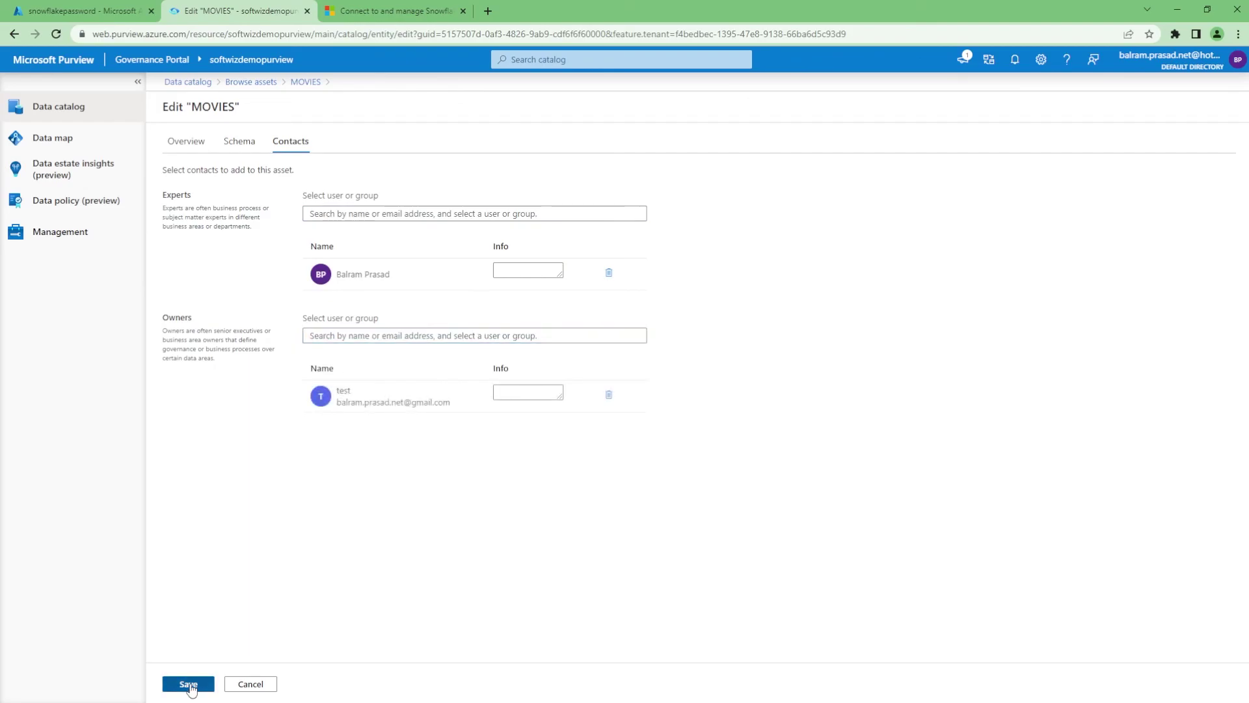
{"action": "left_click", "coordinate": [190, 684]}
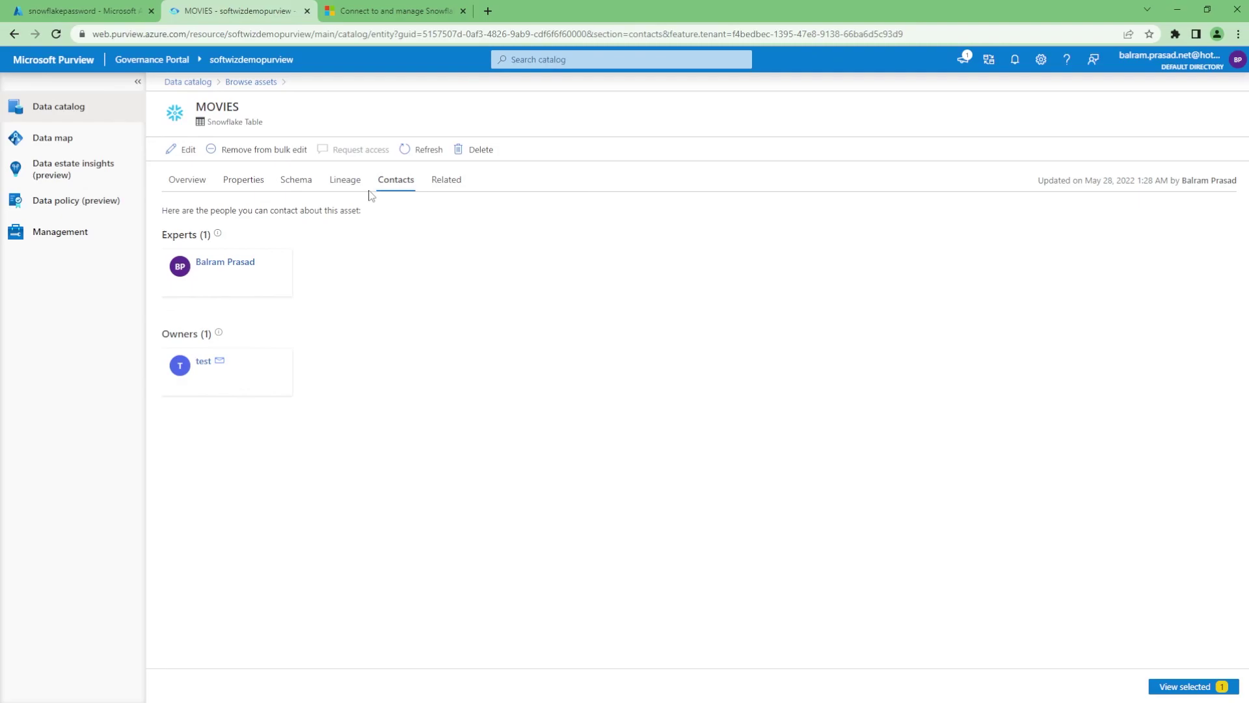
{"action": "left_click", "coordinate": [186, 181]}
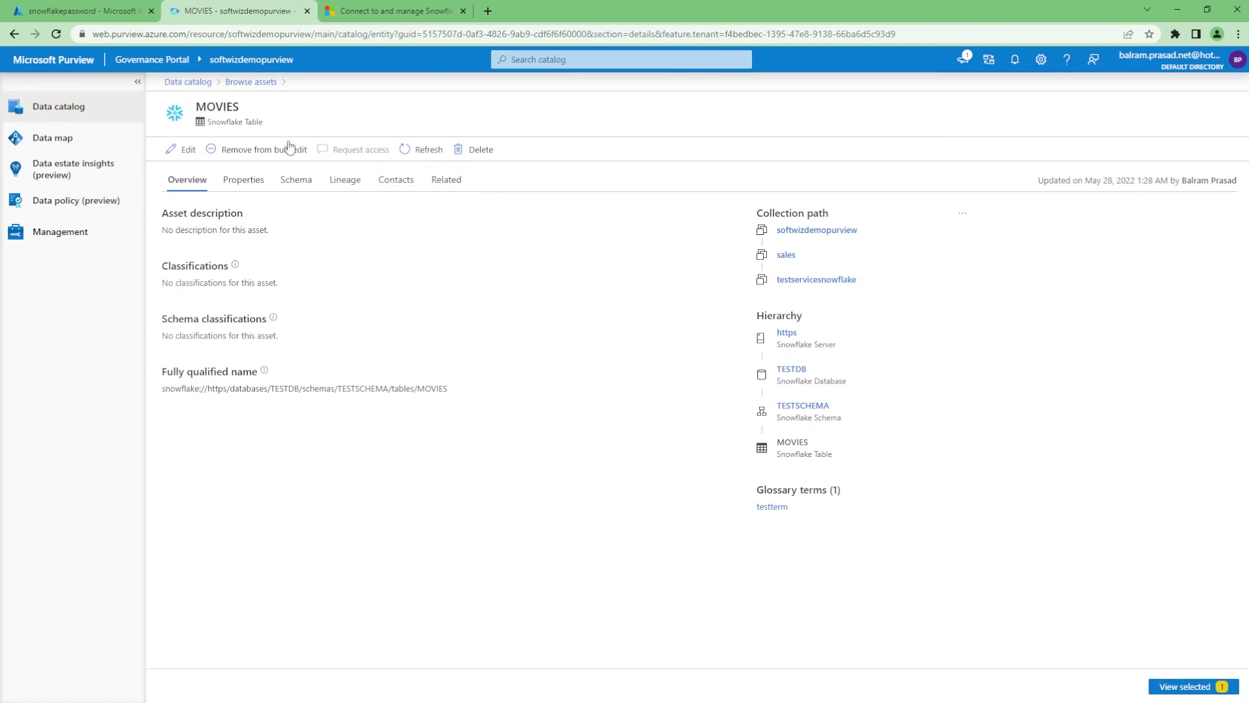
Step: Go back through Browse assets to the Data catalog home page, dismissing the search suggestions
{"action": "left_click", "coordinate": [252, 83]}
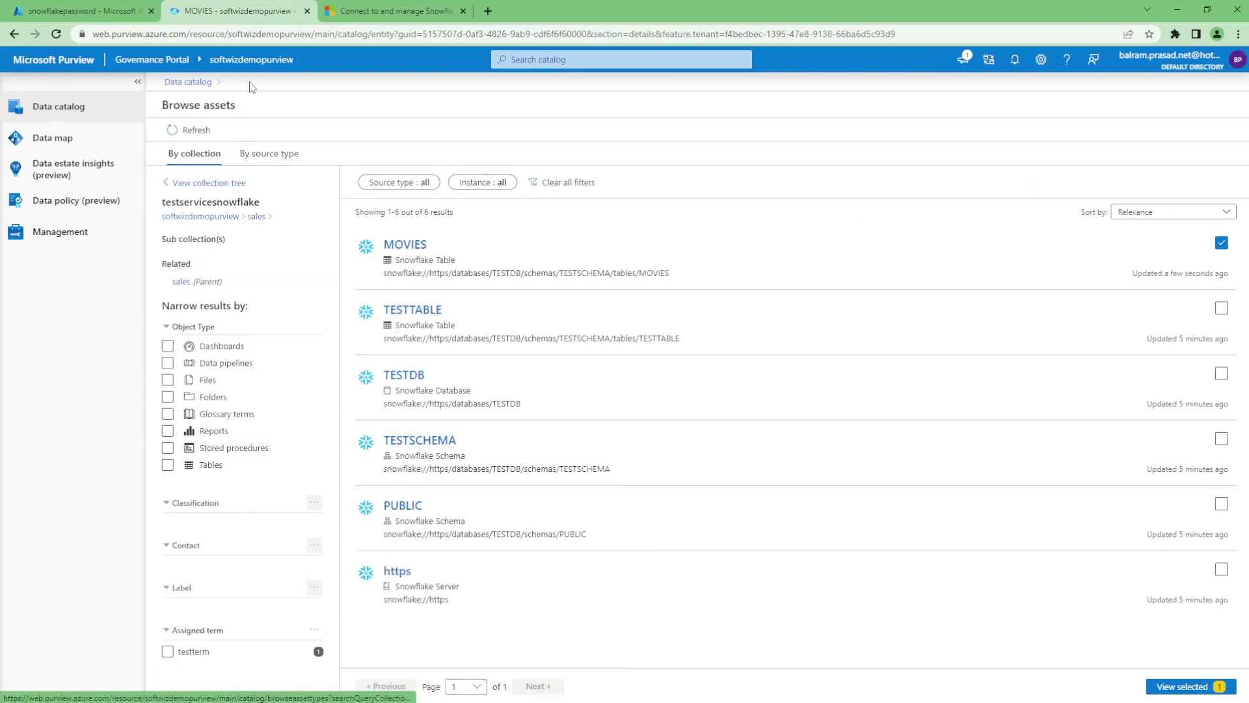
{"action": "left_click", "coordinate": [190, 83]}
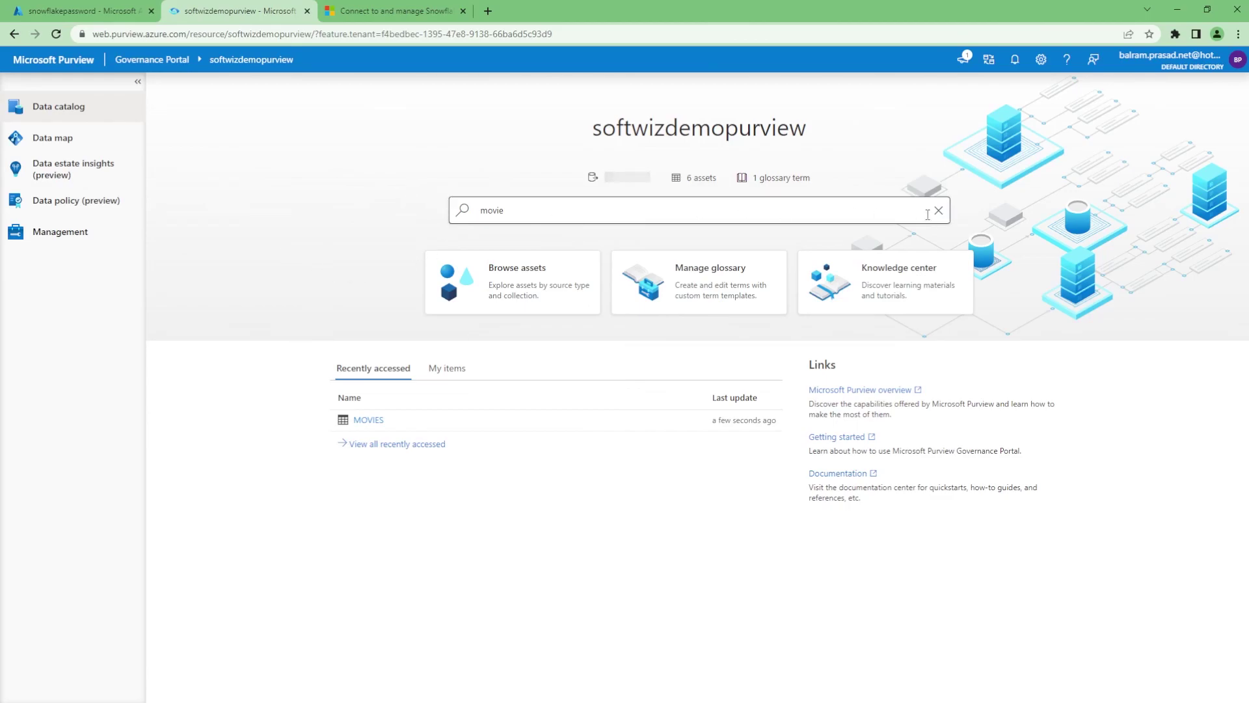
{"action": "left_click", "coordinate": [247, 285]}
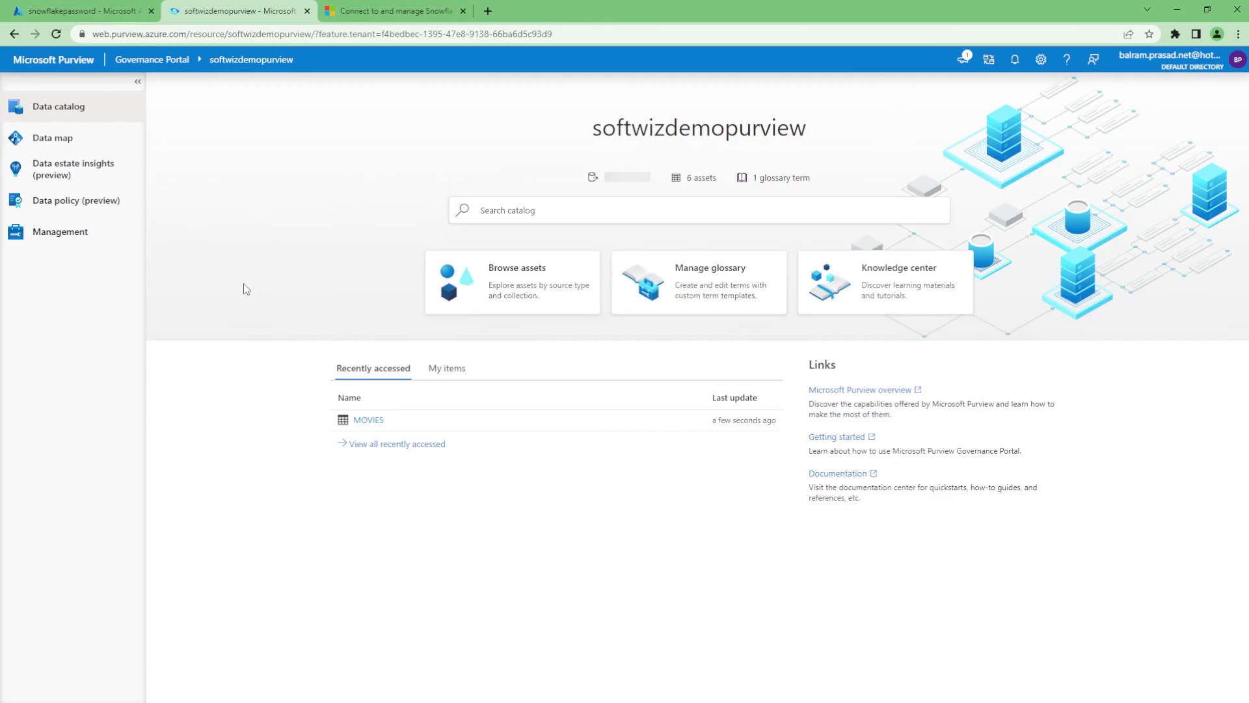